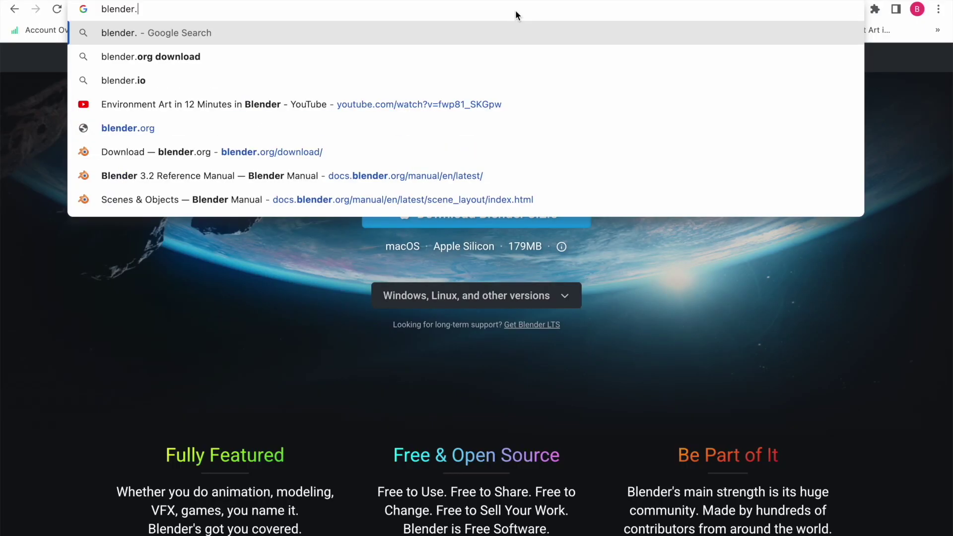
{"action": "type", "text": "or"}
{"action": "key", "text": "Return"}
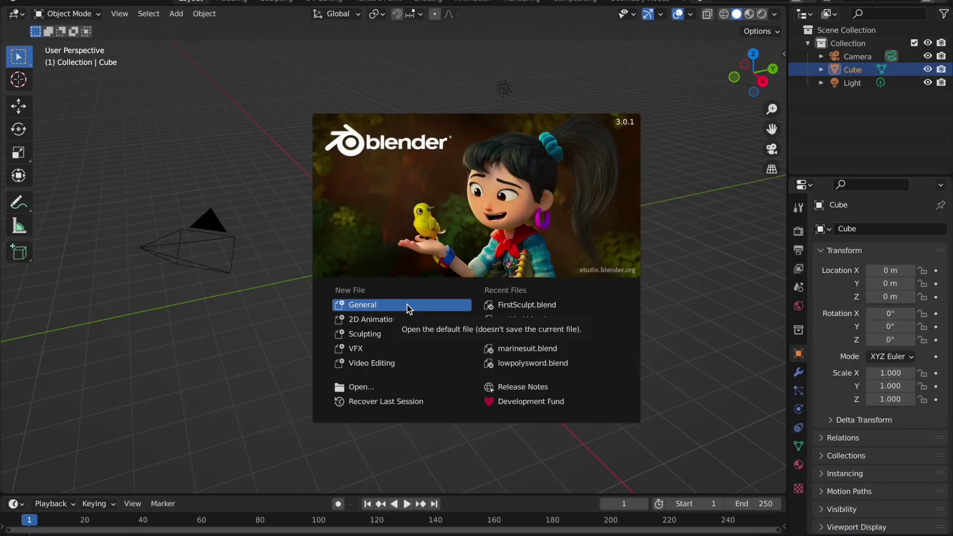
Create a new file from the General template.
{"action": "left_click", "coordinate": [407, 305]}
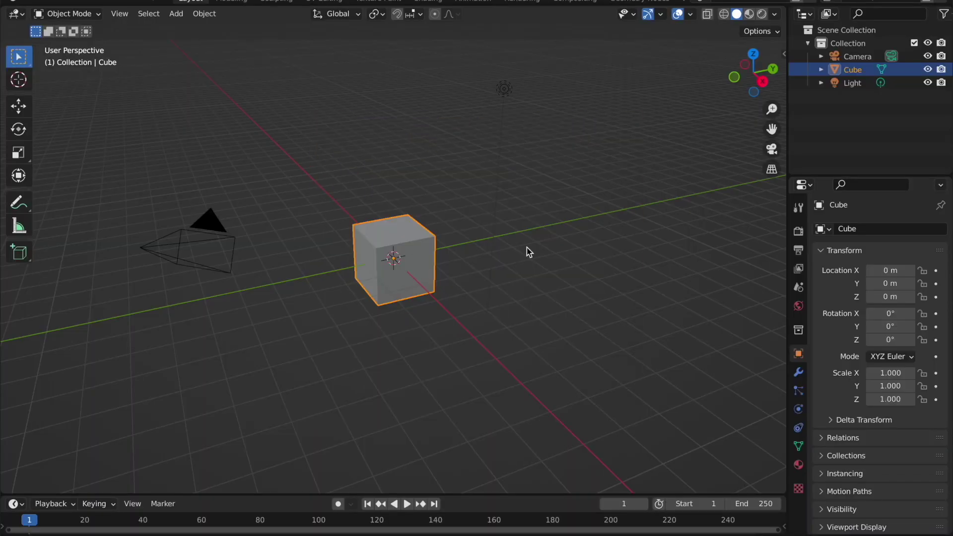
{"action": "type", "text": "how to you move in blen"}
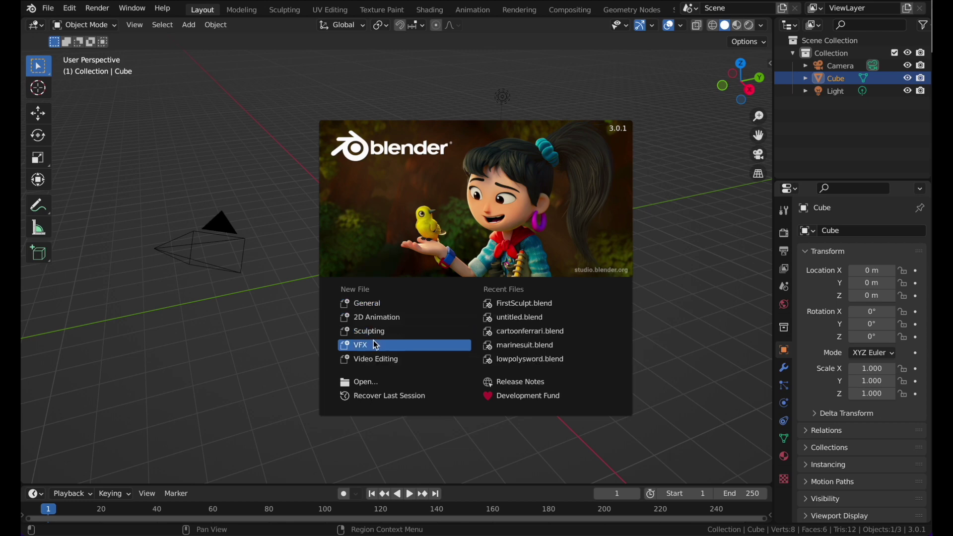
{"action": "left_click", "coordinate": [366, 305]}
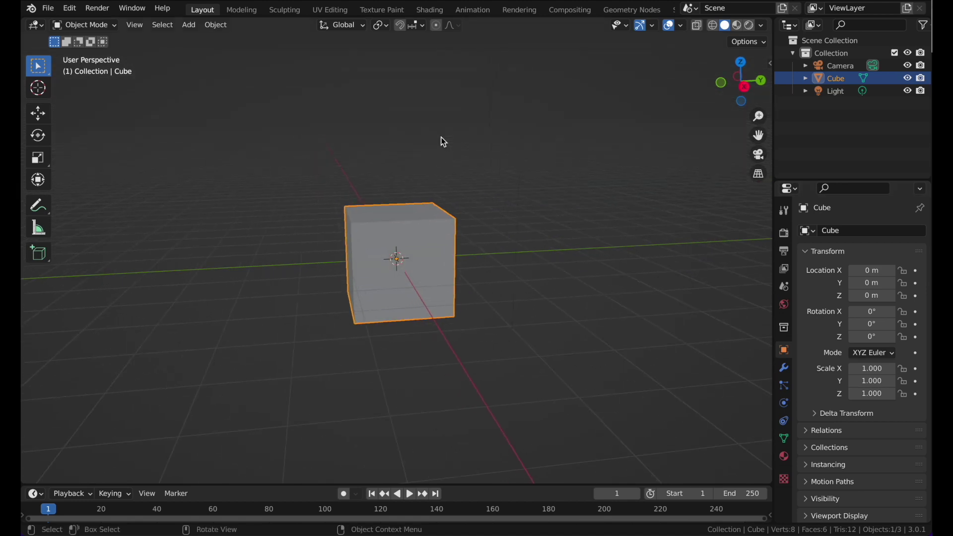
Examine the default cube by orbiting around it and viewing it along the main axes.
{"action": "scroll", "coordinate": [441, 137], "scroll_direction": "left", "scroll_amount": 5}
{"action": "scroll", "coordinate": [441, 137], "scroll_direction": "down", "scroll_amount": 4}
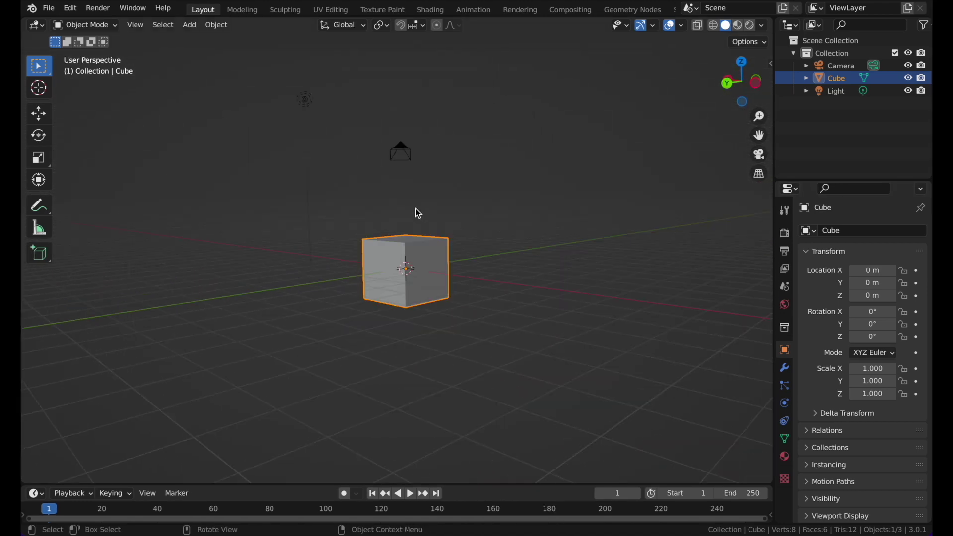
{"action": "middle_click_drag", "start_coordinate": [419, 214], "coordinate": [366, 204]}
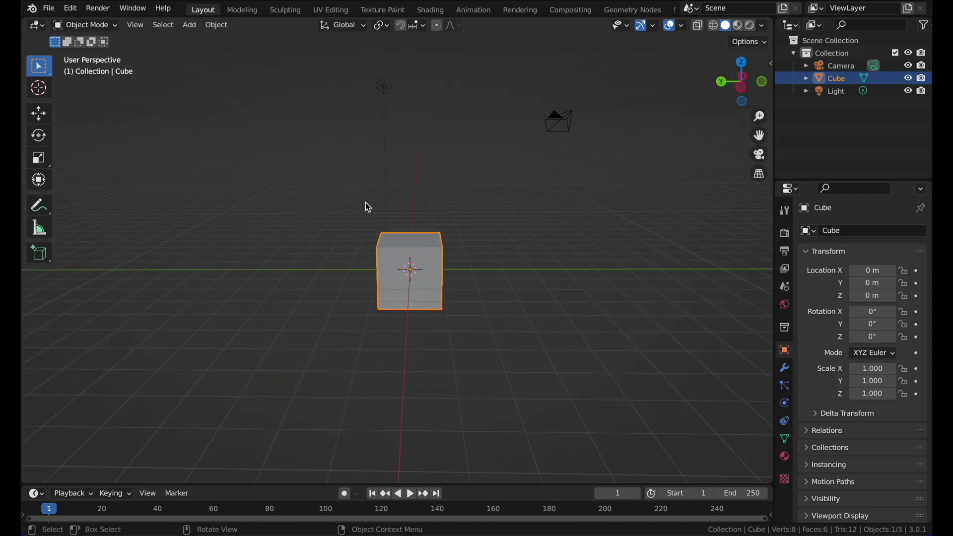
{"action": "left_click", "coordinate": [735, 92]}
{"action": "left_click", "coordinate": [721, 82]}
{"action": "left_click", "coordinate": [742, 63]}
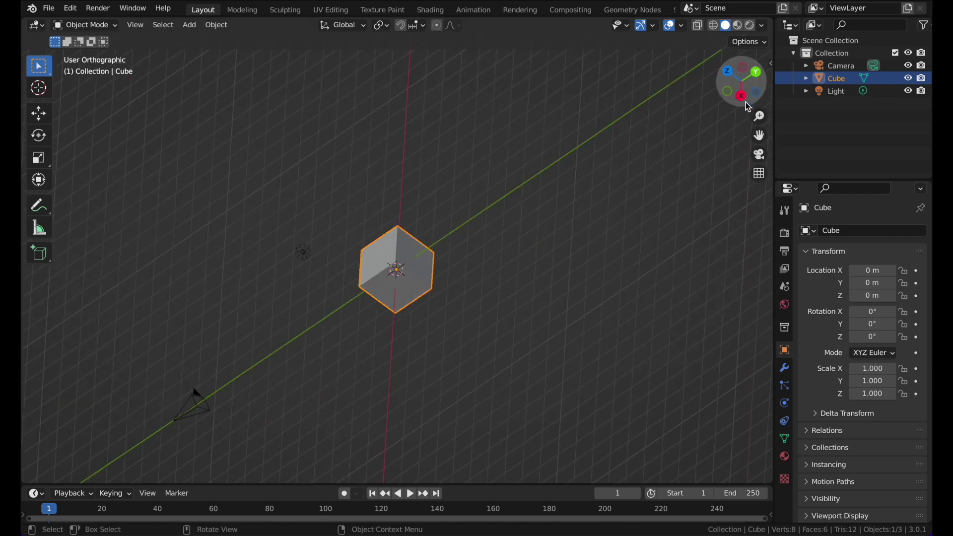
{"action": "left_click", "coordinate": [744, 102]}
{"action": "left_click", "coordinate": [762, 83]}
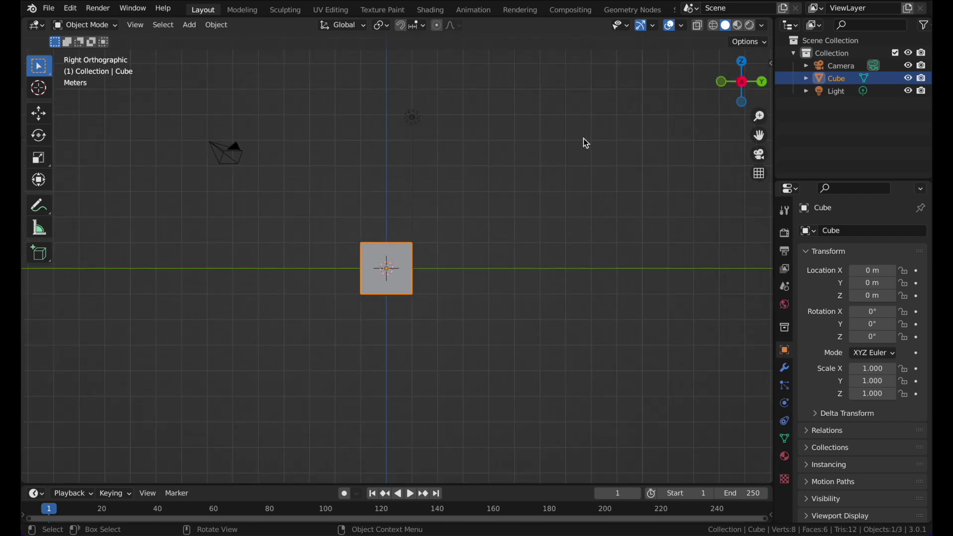
View the cube from the front and the top, tilting the view in increments.
{"action": "key", "text": "KP_1"}
{"action": "key", "text": "KP_8"}
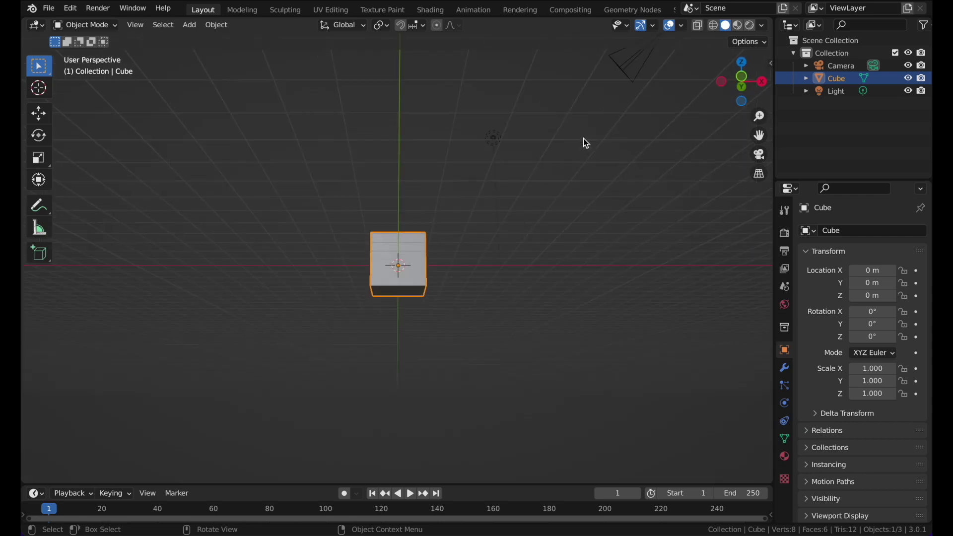
{"action": "key", "text": "KP_7"}
{"action": "key", "text": "KP_1"}
{"action": "key", "text": "KP_8"}
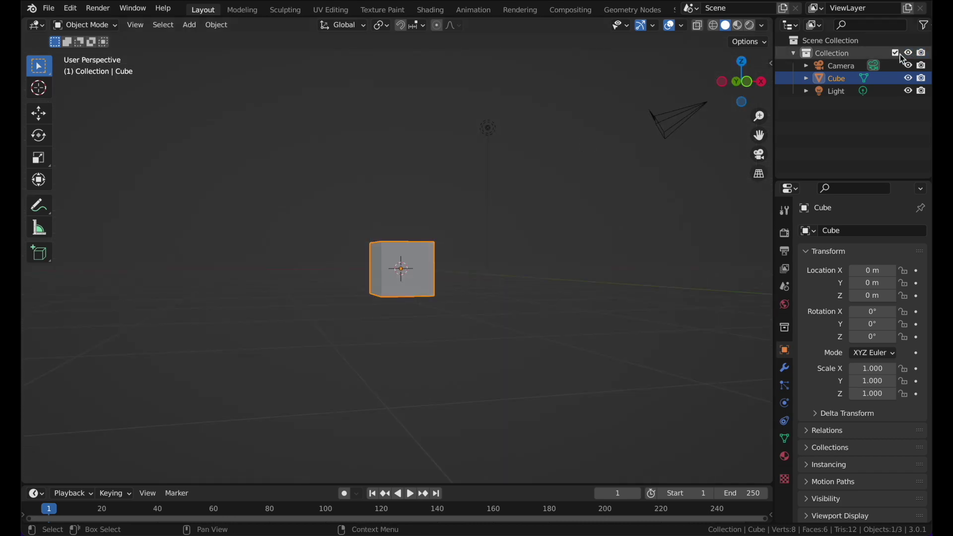
{"action": "middle_click_drag", "start_coordinate": [581, 253], "coordinate": [512, 278]}
{"action": "left_click", "coordinate": [732, 86]}
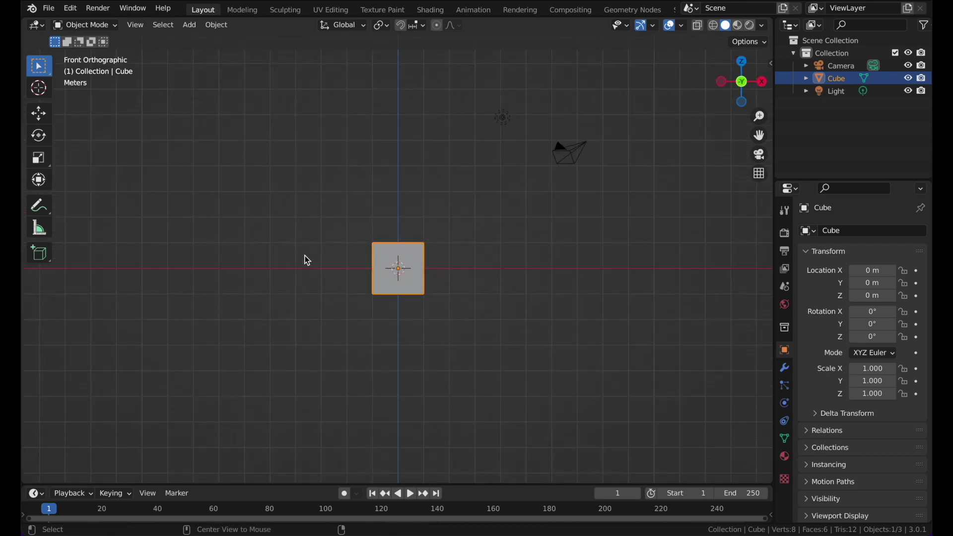
Inspect the cube in the front and right orthographic views at different zoom levels and view centres.
{"action": "scroll", "coordinate": [505, 250], "scroll_direction": "up", "scroll_amount": 1, "text": "alt"}
{"action": "middle_click_drag", "start_coordinate": [505, 249], "coordinate": [514, 250], "text": "alt"}
{"action": "scroll", "coordinate": [343, 255], "scroll_direction": "down", "scroll_amount": 2, "text": "alt"}
{"action": "middle_click", "coordinate": [344, 255], "text": "alt"}
{"action": "key", "text": "Right"}
{"action": "middle_click_drag", "start_coordinate": [581, 253], "coordinate": [430, 277], "text": "alt"}
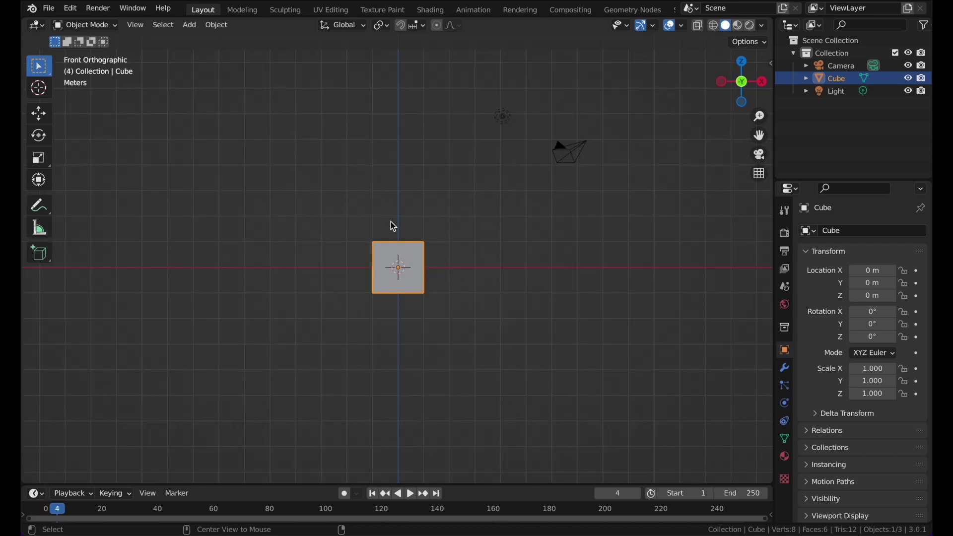
{"action": "scroll", "coordinate": [413, 270], "scroll_direction": "down", "scroll_amount": 2, "text": "alt"}
{"action": "middle_click_drag", "start_coordinate": [413, 269], "coordinate": [387, 297], "text": "alt"}
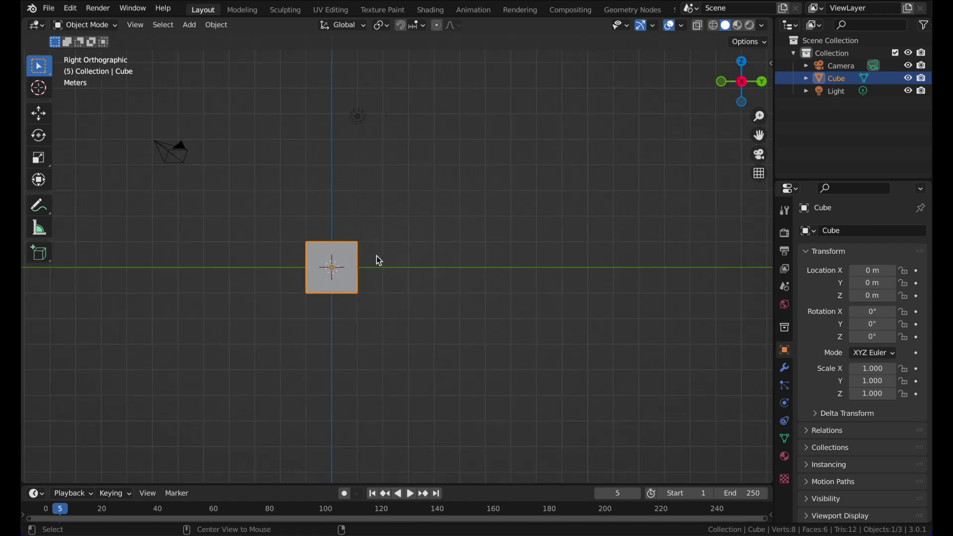
{"action": "middle_click_drag", "start_coordinate": [204, 277], "coordinate": [342, 288], "text": "alt"}
{"action": "middle_click_drag", "start_coordinate": [97, 279], "coordinate": [426, 294], "text": "alt"}
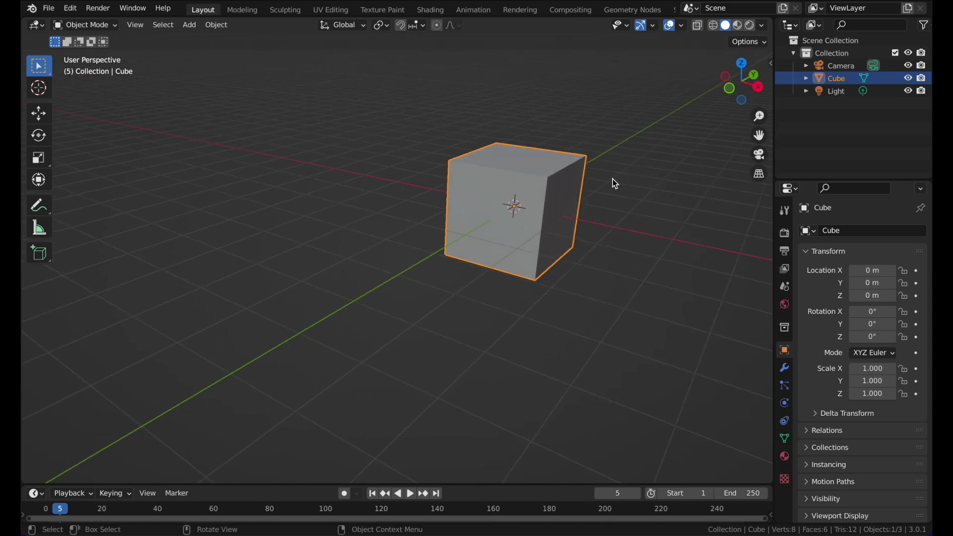
Inspect the cube in perspective from several sides and distances.
{"action": "middle_click_drag", "start_coordinate": [591, 157], "coordinate": [278, 277], "text": "shift"}
{"action": "middle_click_drag", "start_coordinate": [330, 255], "coordinate": [617, 249]}
{"action": "mouse_move", "coordinate": [378, 267]}
{"action": "middle_mouse_down", "text": "shift"}
{"action": "mouse_move", "coordinate": [607, 248]}
{"action": "mouse_move", "coordinate": [510, 244]}
{"action": "mouse_move", "coordinate": [449, 213]}
{"action": "mouse_move", "coordinate": [442, 198]}
{"action": "mouse_move", "coordinate": [477, 243]}
{"action": "mouse_move", "coordinate": [485, 208]}
{"action": "mouse_move", "coordinate": [323, 241]}
{"action": "mouse_move", "coordinate": [566, 244]}
{"action": "mouse_move", "coordinate": [452, 264]}
{"action": "mouse_move", "coordinate": [481, 272]}
{"action": "middle_mouse_up", "text": "shift"}
{"action": "mouse_move", "coordinate": [418, 204]}
{"action": "middle_mouse_down", "text": "shift"}
{"action": "mouse_move", "coordinate": [640, 201]}
{"action": "mouse_move", "coordinate": [472, 198]}
{"action": "mouse_move", "coordinate": [553, 195]}
{"action": "mouse_move", "coordinate": [311, 276]}
{"action": "mouse_move", "coordinate": [709, 263]}
{"action": "mouse_move", "coordinate": [411, 260]}
{"action": "mouse_move", "coordinate": [577, 262]}
{"action": "mouse_move", "coordinate": [283, 273]}
{"action": "mouse_move", "coordinate": [688, 286]}
{"action": "mouse_move", "coordinate": [514, 308]}
{"action": "mouse_move", "coordinate": [493, 283]}
{"action": "mouse_move", "coordinate": [435, 253]}
{"action": "mouse_move", "coordinate": [471, 222]}
{"action": "mouse_move", "coordinate": [503, 248]}
{"action": "mouse_move", "coordinate": [600, 225]}
{"action": "middle_mouse_up", "text": "shift"}
{"action": "scroll", "coordinate": [598, 221], "scroll_direction": "up", "scroll_amount": 4}
{"action": "middle_click_drag", "start_coordinate": [515, 218], "coordinate": [445, 147], "text": "shift"}
{"action": "scroll", "coordinate": [375, 267], "scroll_direction": "down", "scroll_amount": 6}
Select the light, switch the selection to the camera, and look through the camera.
{"action": "left_click", "coordinate": [445, 147]}
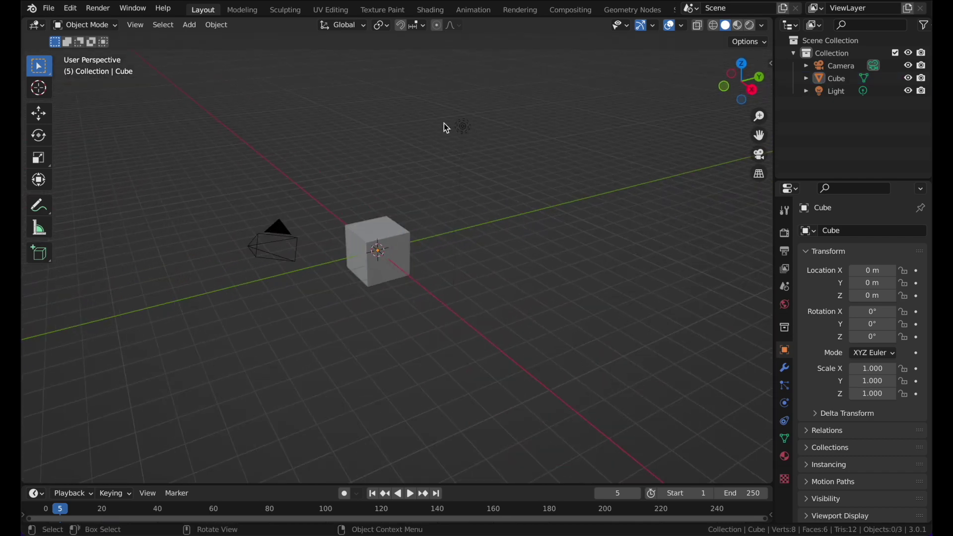
{"action": "left_click", "coordinate": [464, 126]}
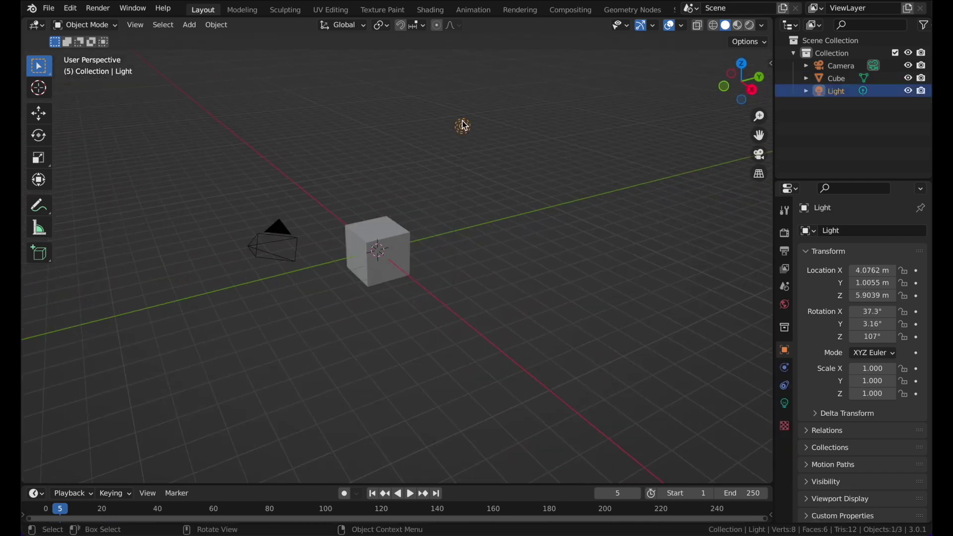
{"action": "left_click", "coordinate": [271, 243]}
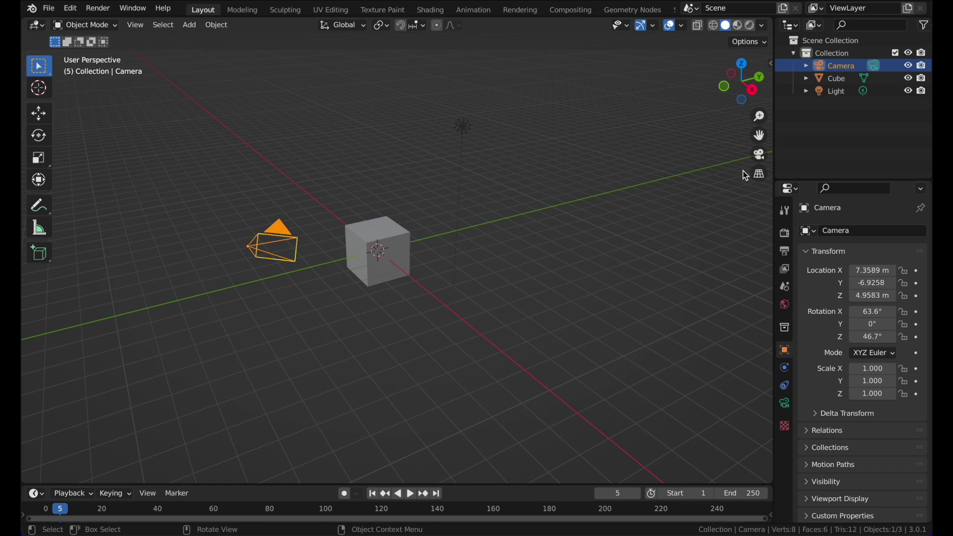
{"action": "key", "text": "KP_0"}
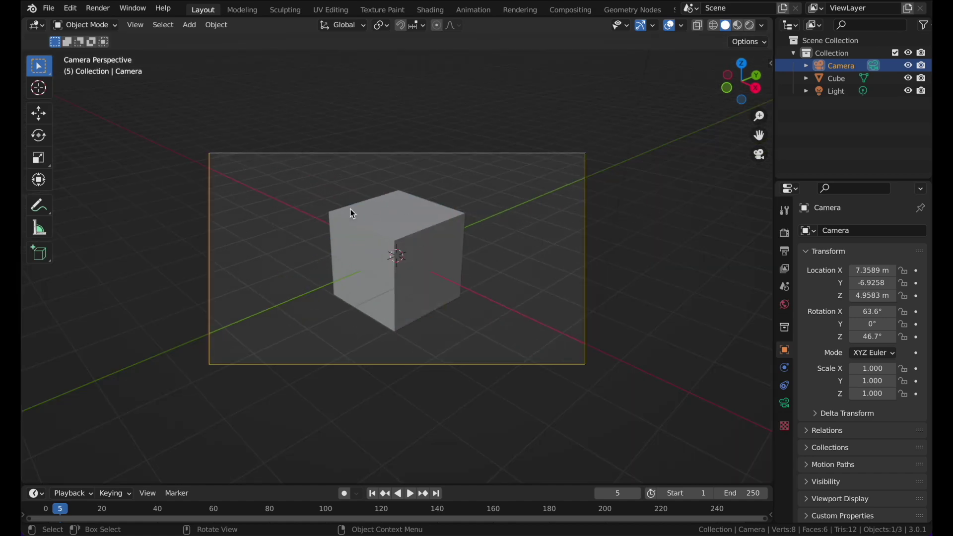
Leave the camera view and move the camera freely to about X 6.96 m, Y -8.48 m, Z 5.81 m.
{"action": "left_click", "coordinate": [555, 200]}
{"action": "scroll", "coordinate": [554, 202], "scroll_direction": "down", "scroll_amount": 2}
{"action": "middle_click_drag", "start_coordinate": [554, 204], "coordinate": [445, 231]}
{"action": "scroll", "coordinate": [445, 232], "scroll_direction": "down", "scroll_amount": 2}
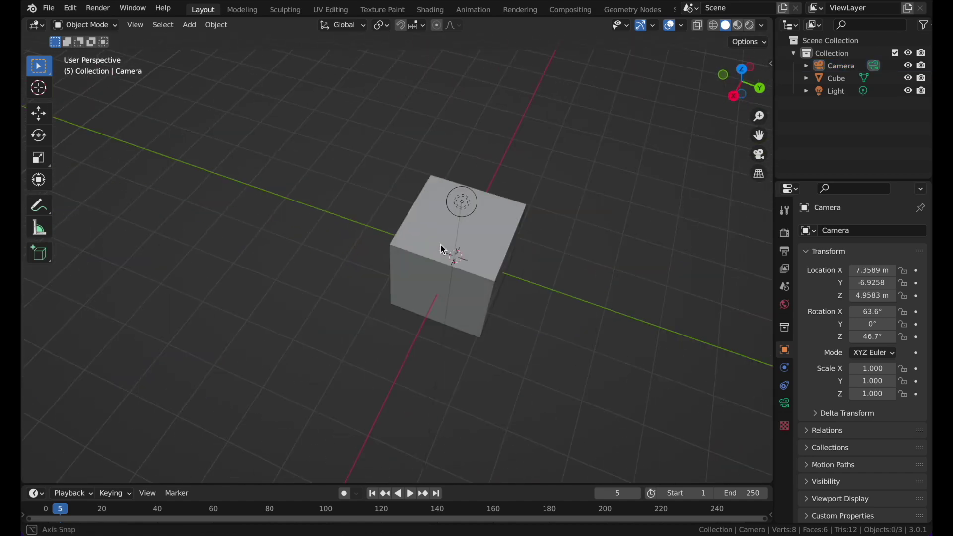
{"action": "scroll", "coordinate": [445, 231], "scroll_direction": "down", "scroll_amount": 4}
{"action": "left_click", "coordinate": [252, 250]}
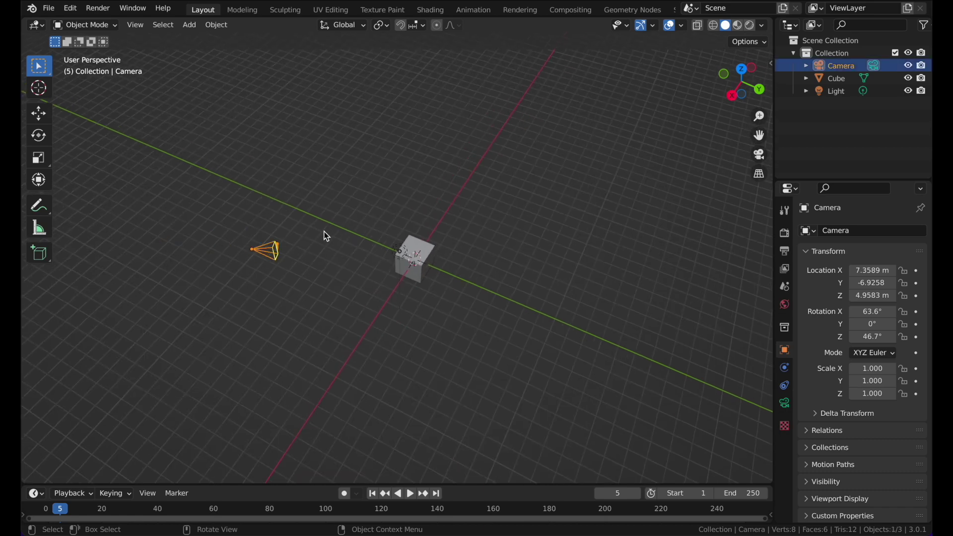
{"action": "key", "text": "g"}
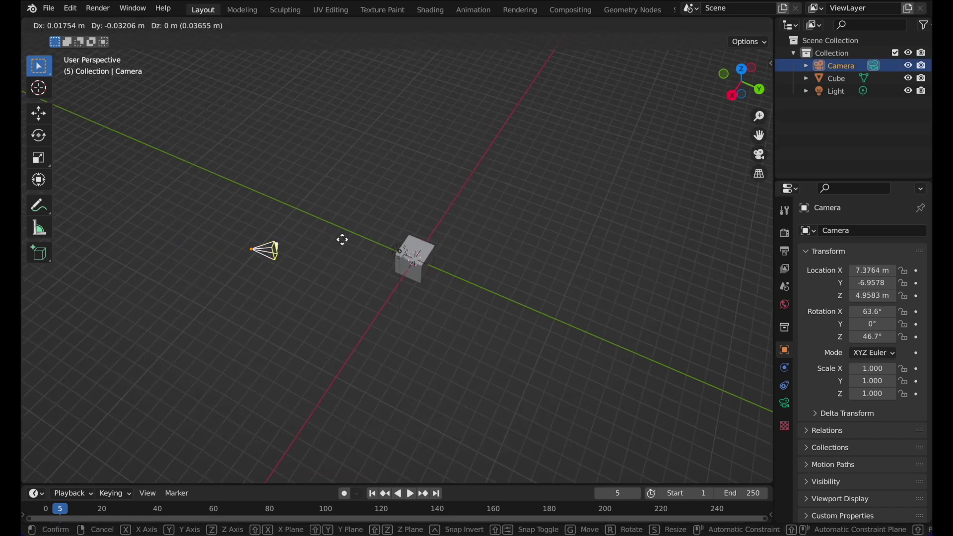
{"action": "left_click", "coordinate": [311, 223]}
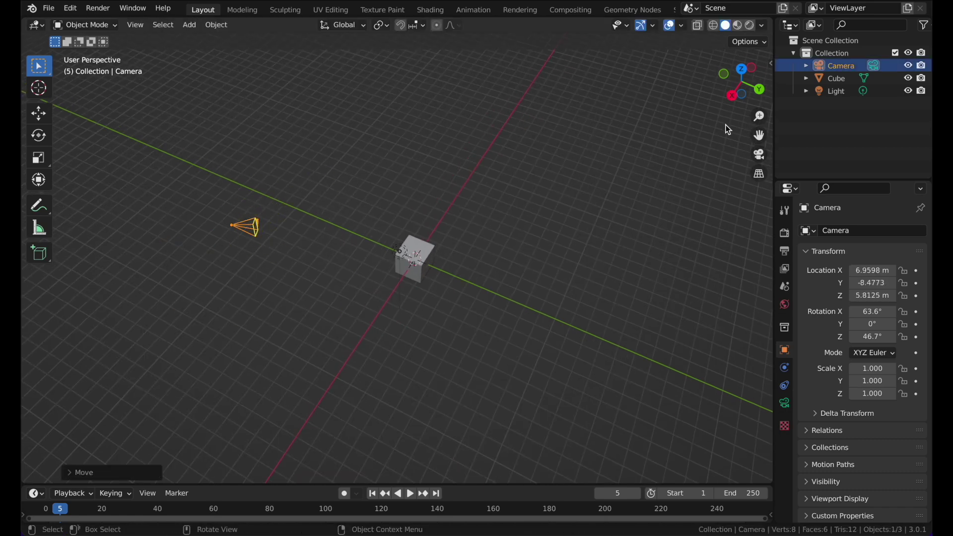
Check the scene through the moved camera, return to the perspective view, and deselect the camera.
{"action": "left_click", "coordinate": [761, 158]}
{"action": "left_click", "coordinate": [760, 155]}
{"action": "left_click", "coordinate": [457, 194]}
{"action": "middle_click_drag", "start_coordinate": [457, 195], "coordinate": [485, 155]}
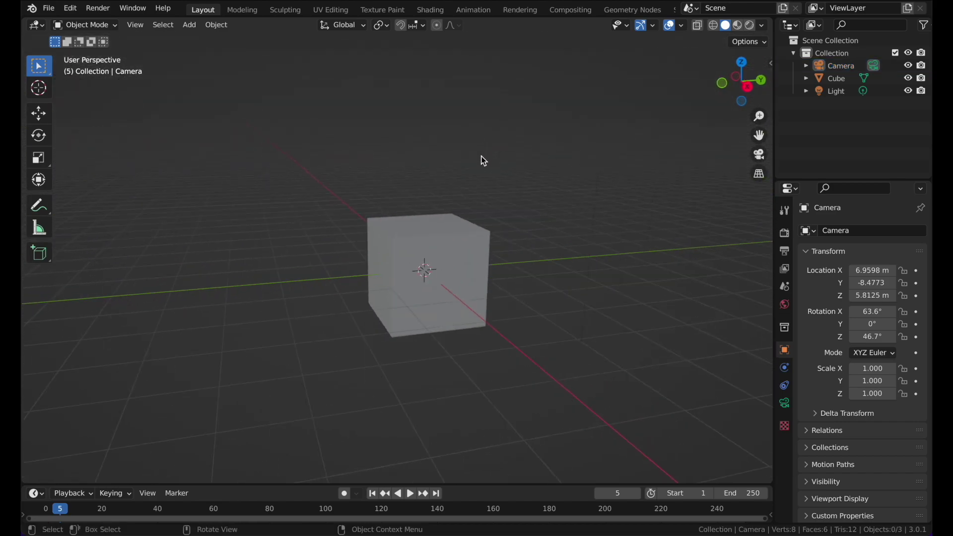
Select the cube and move it freely to about X 0.30 m, Y 0.07 m, Z -0.08 m.
{"action": "middle_click_drag", "start_coordinate": [491, 206], "coordinate": [423, 207]}
{"action": "left_click", "coordinate": [466, 206]}
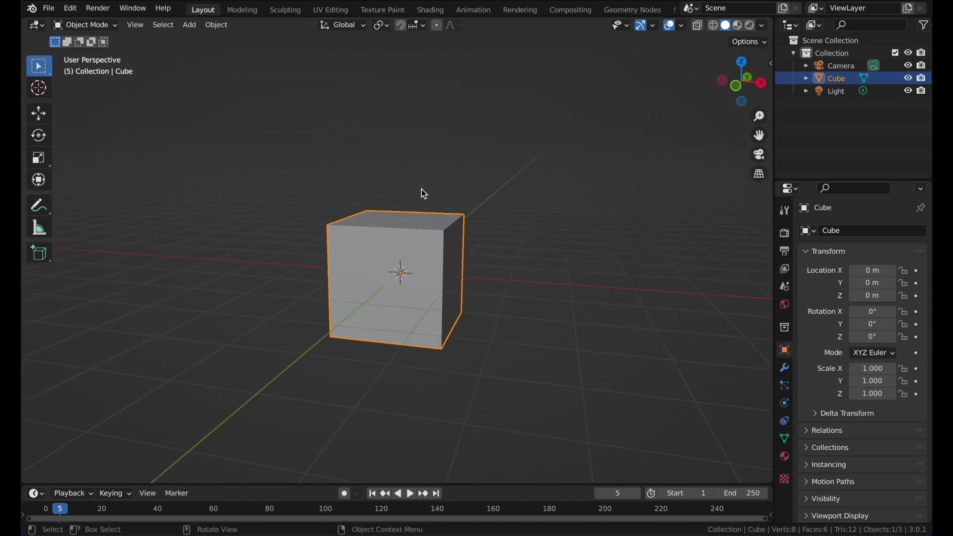
{"action": "key", "text": "g"}
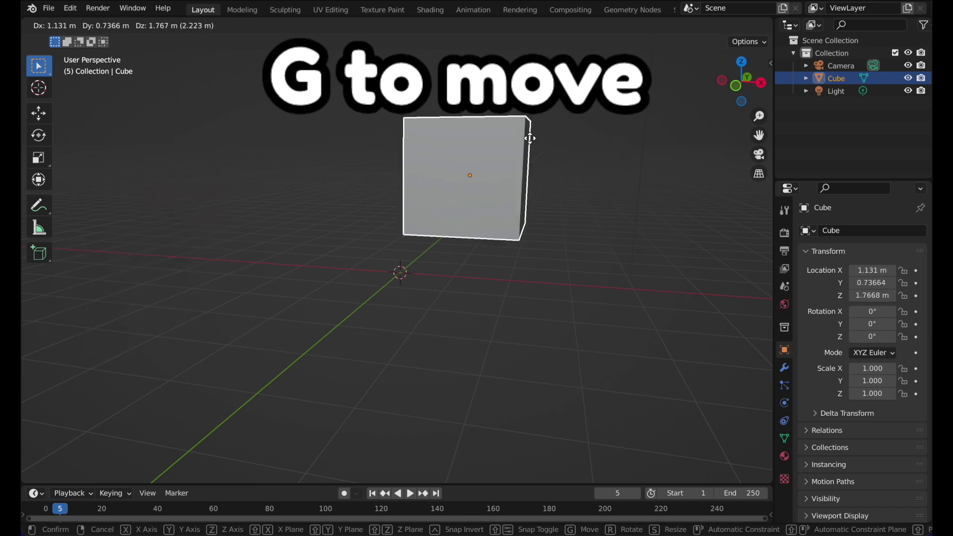
{"action": "left_click", "coordinate": [443, 200]}
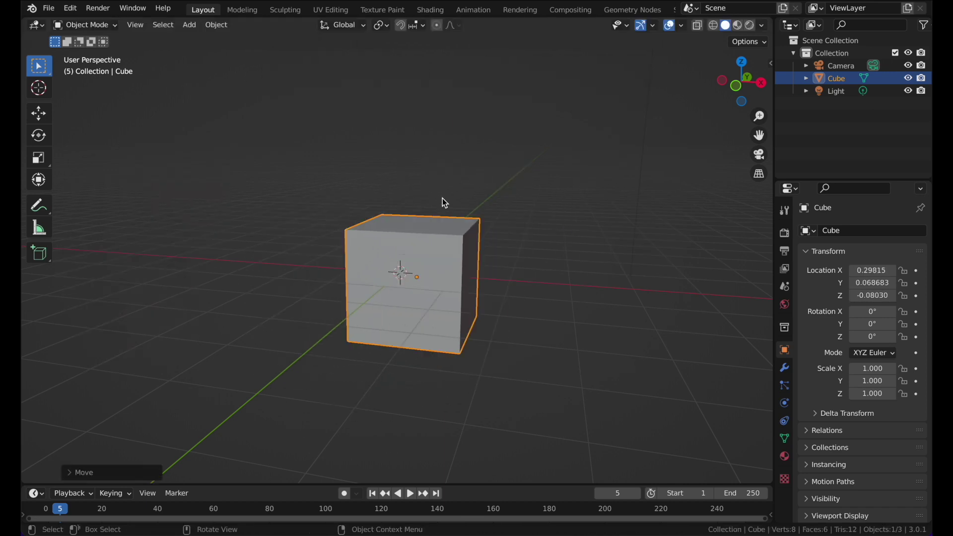
Clear the cube's location, then move it up along the global Z axis by about 1.33 m.
{"action": "key", "text": "alt+g"}
{"action": "middle_click_drag", "start_coordinate": [491, 193], "coordinate": [450, 194]}
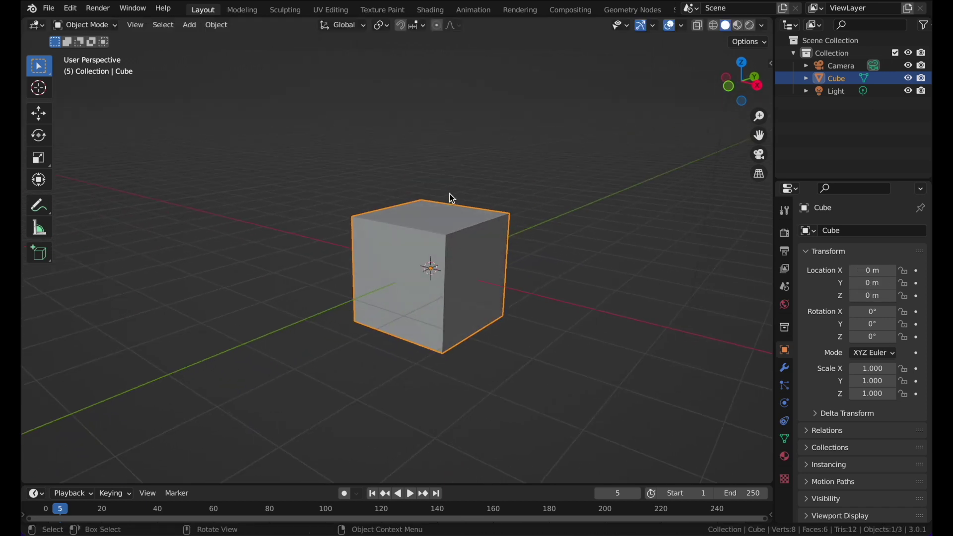
{"action": "key", "text": "g"}
{"action": "key", "text": "z"}
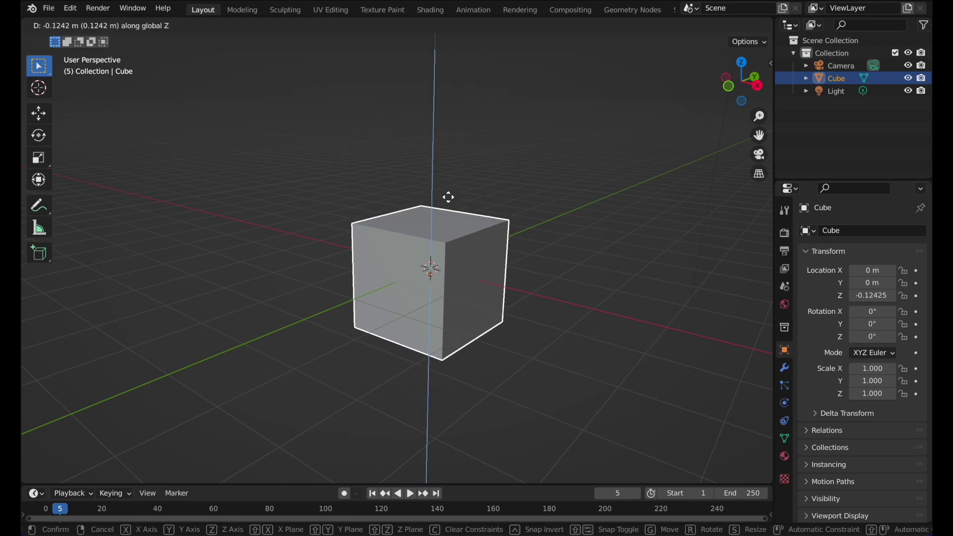
{"action": "key", "text": "x"}
{"action": "key", "text": "y"}
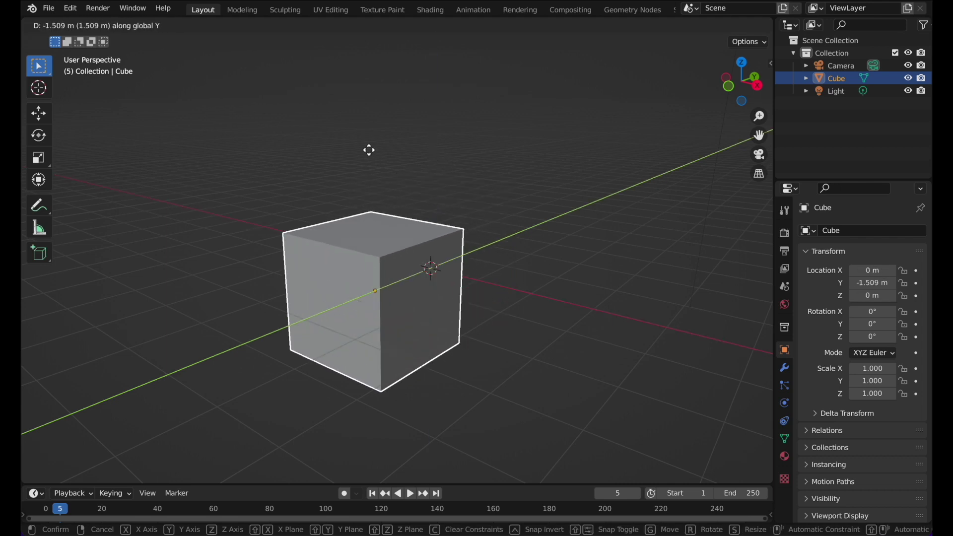
{"action": "key", "text": "x"}
{"action": "key", "text": "z"}
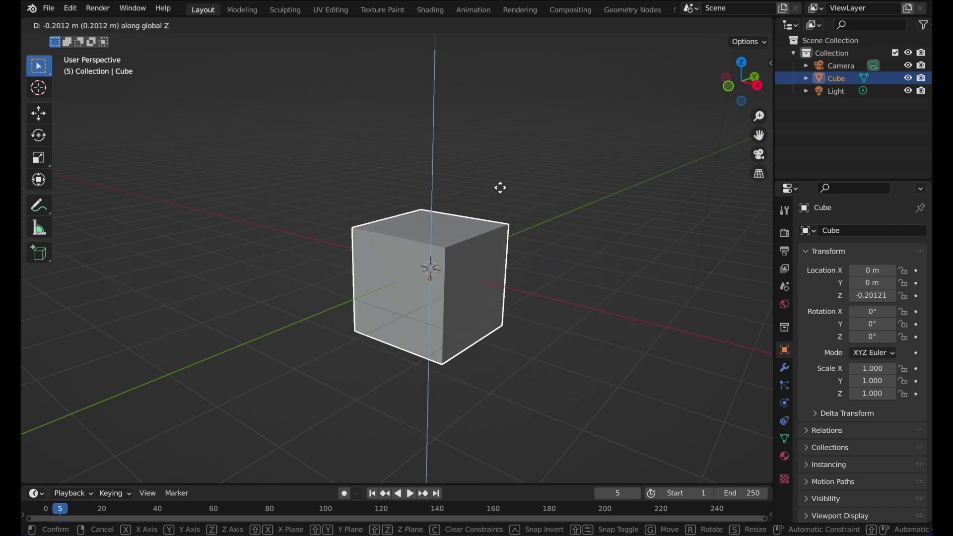
{"action": "left_click", "coordinate": [523, 119]}
Enter Edit Mode on the cube and deselect all of its vertices.
{"action": "middle_click_drag", "start_coordinate": [495, 170], "coordinate": [383, 203]}
{"action": "scroll", "coordinate": [383, 202], "scroll_direction": "up", "scroll_amount": 3}
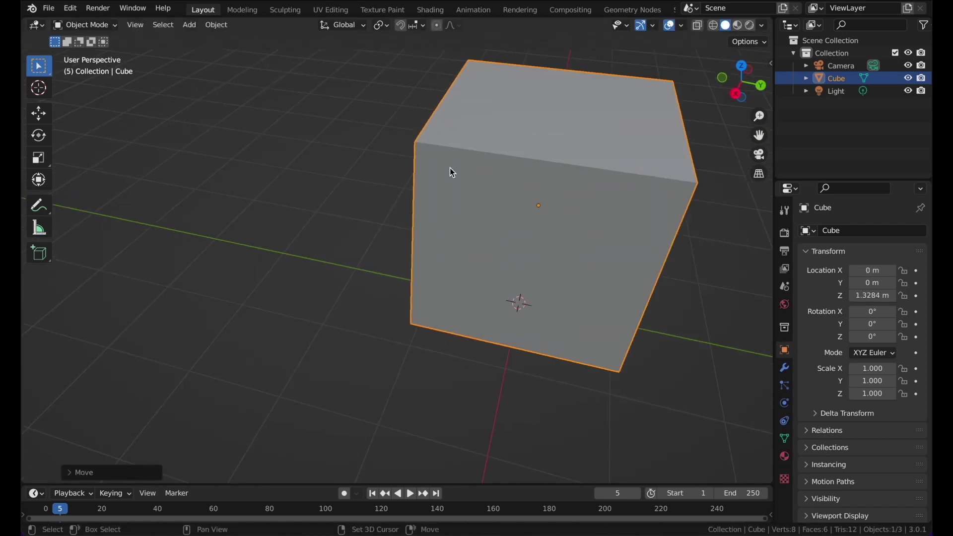
{"action": "middle_click_drag", "start_coordinate": [450, 167], "coordinate": [353, 234], "text": "shift"}
{"action": "key", "text": "Tab"}
{"action": "key", "text": "Tab"}
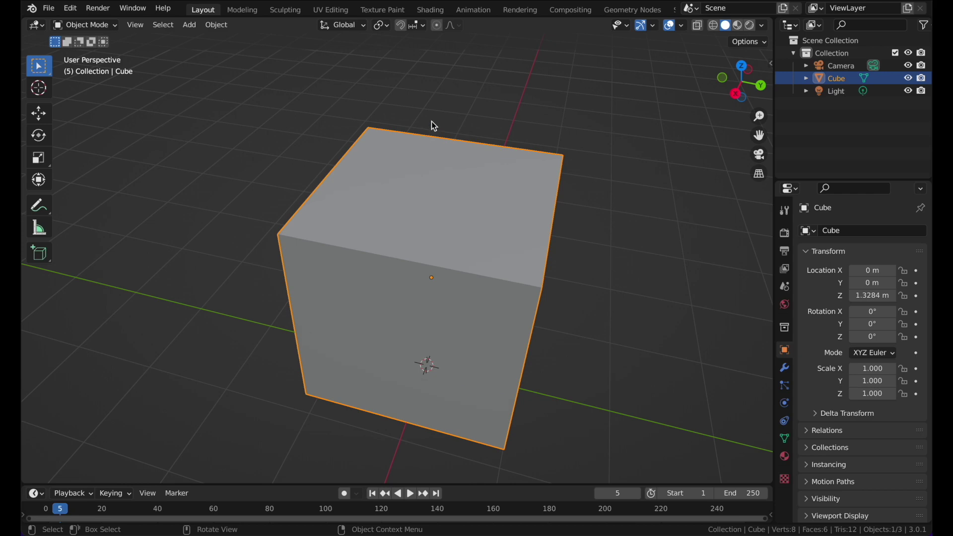
{"action": "key", "text": "Tab"}
{"action": "left_click", "coordinate": [472, 106]}
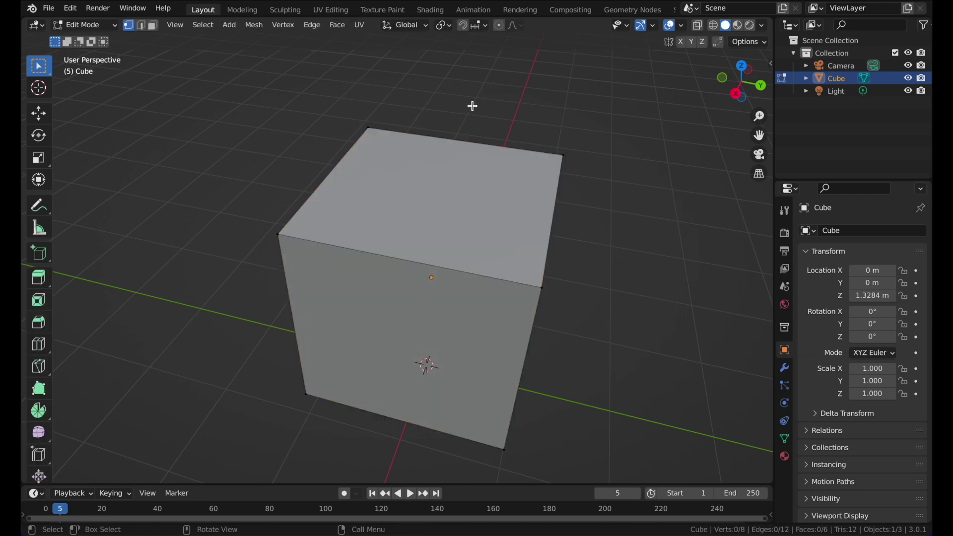
Select a single corner vertex on the cube's top face and view it from another side.
{"action": "middle_click_drag", "start_coordinate": [457, 180], "coordinate": [404, 215]}
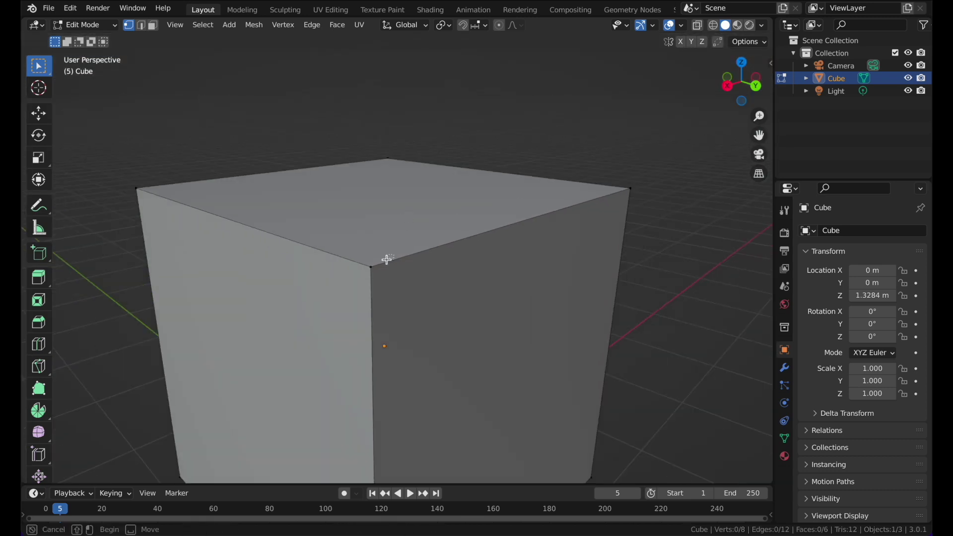
{"action": "scroll", "coordinate": [408, 265], "scroll_direction": "down", "scroll_amount": 5}
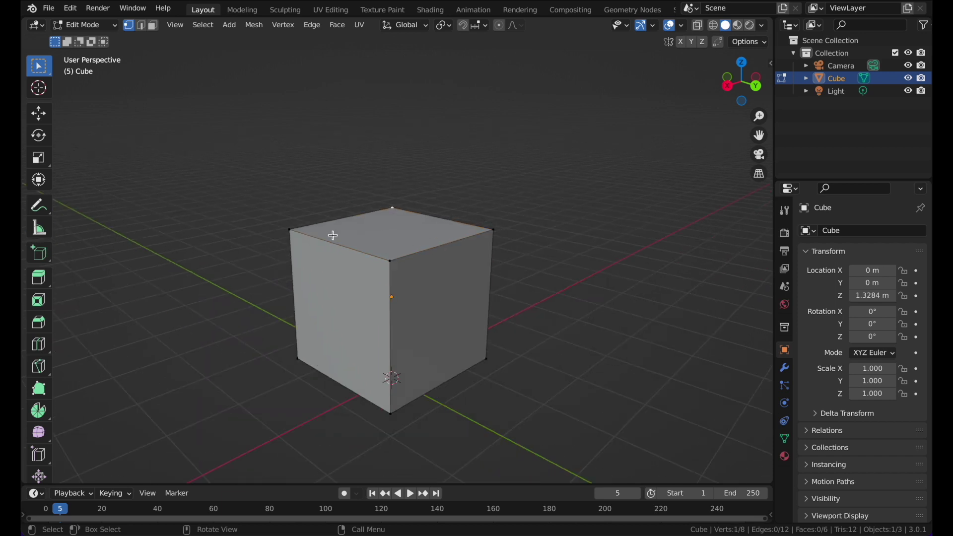
{"action": "left_click", "coordinate": [388, 256]}
{"action": "middle_click_drag", "start_coordinate": [419, 247], "coordinate": [364, 168]}
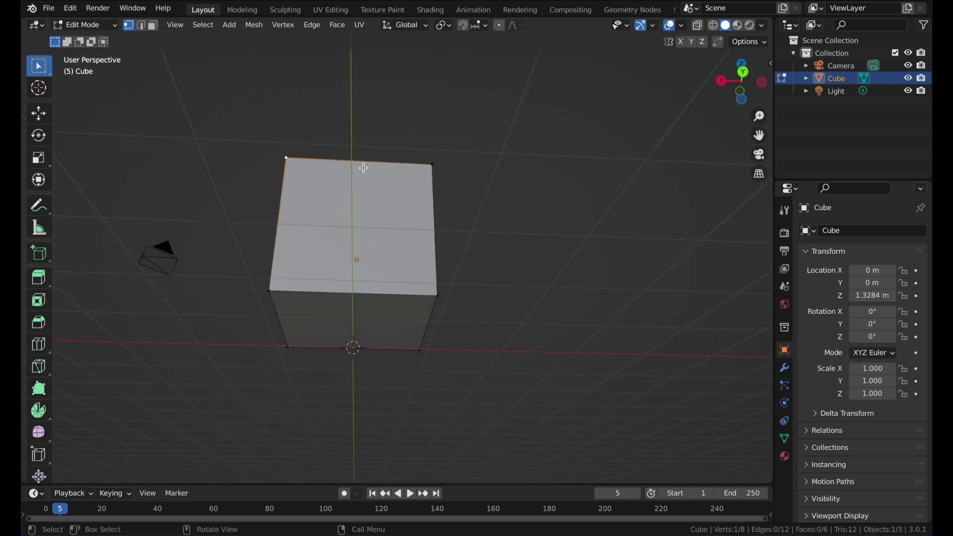
Move the selected corner vertex of the cube's top face freely, then undo the move.
{"action": "middle_click_drag", "start_coordinate": [408, 239], "coordinate": [480, 308]}
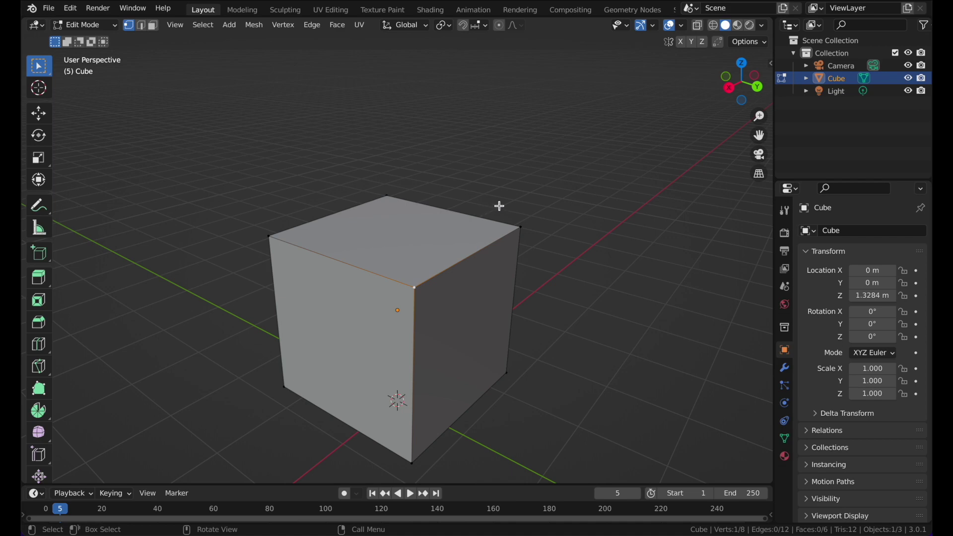
{"action": "left_click", "coordinate": [436, 297]}
{"action": "key", "text": "g"}
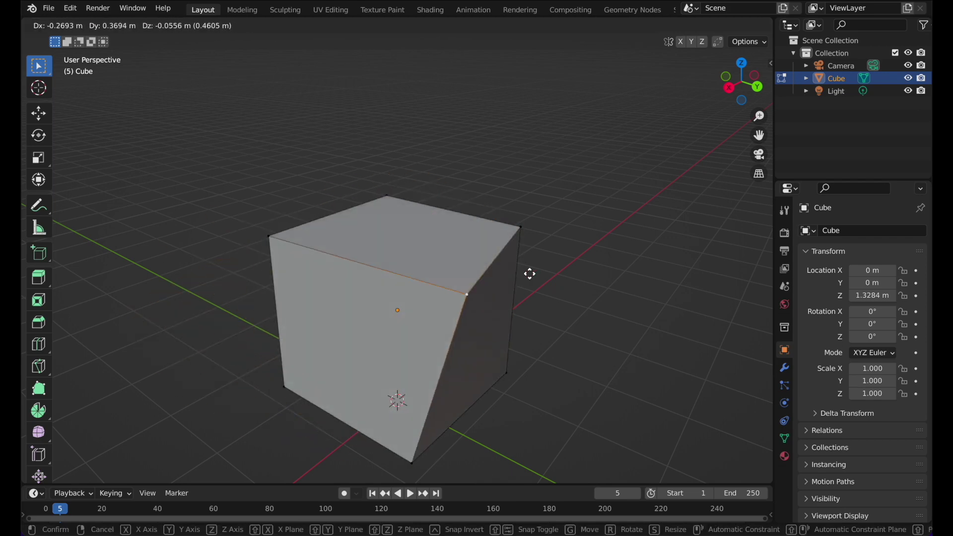
{"action": "left_click", "coordinate": [571, 144]}
{"action": "middle_click_drag", "start_coordinate": [362, 165], "coordinate": [428, 159]}
{"action": "key", "text": "ctrl+z"}
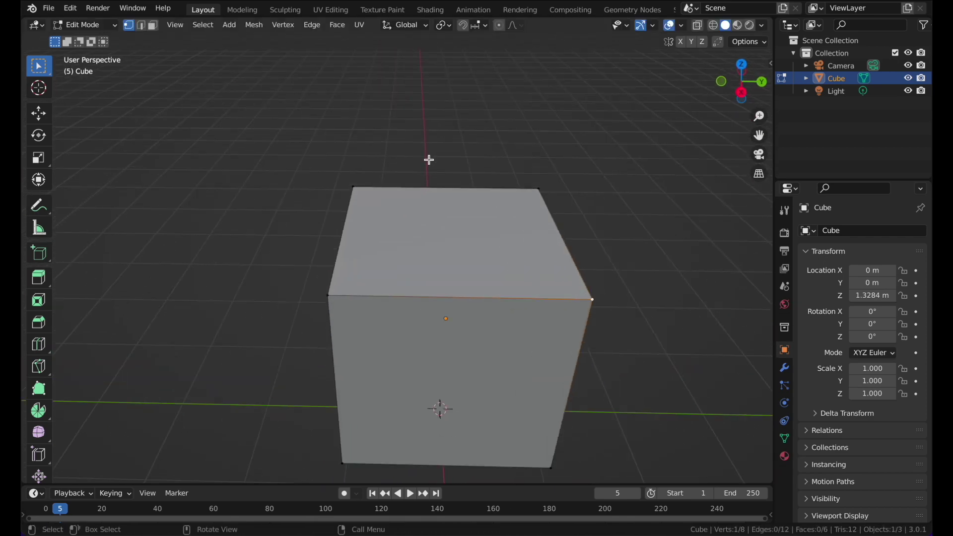
Switch to edge selection, select one edge of the cube's top face, move it freely, then undo the move.
{"action": "middle_click_drag", "start_coordinate": [519, 212], "coordinate": [447, 166], "text": "shift"}
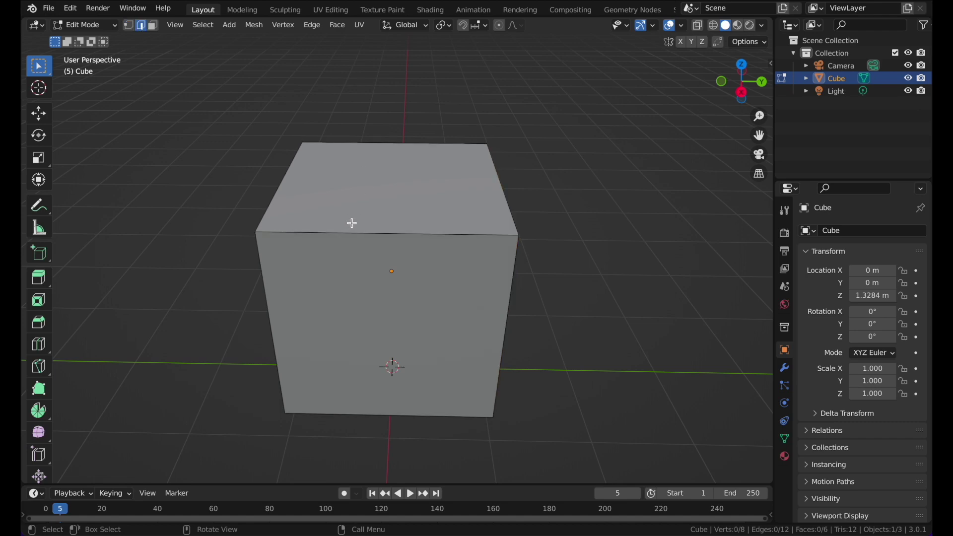
{"action": "middle_click_drag", "start_coordinate": [430, 202], "coordinate": [351, 180]}
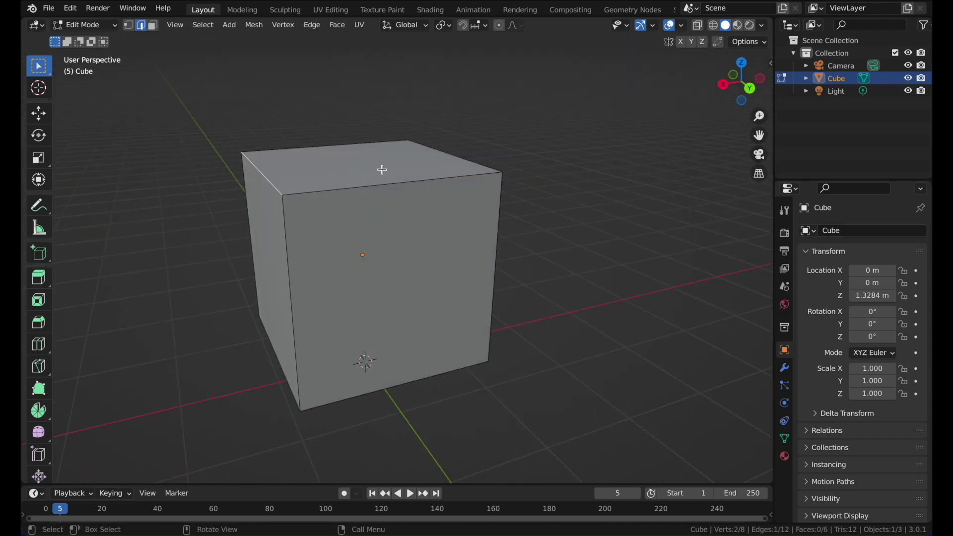
{"action": "key", "text": "g"}
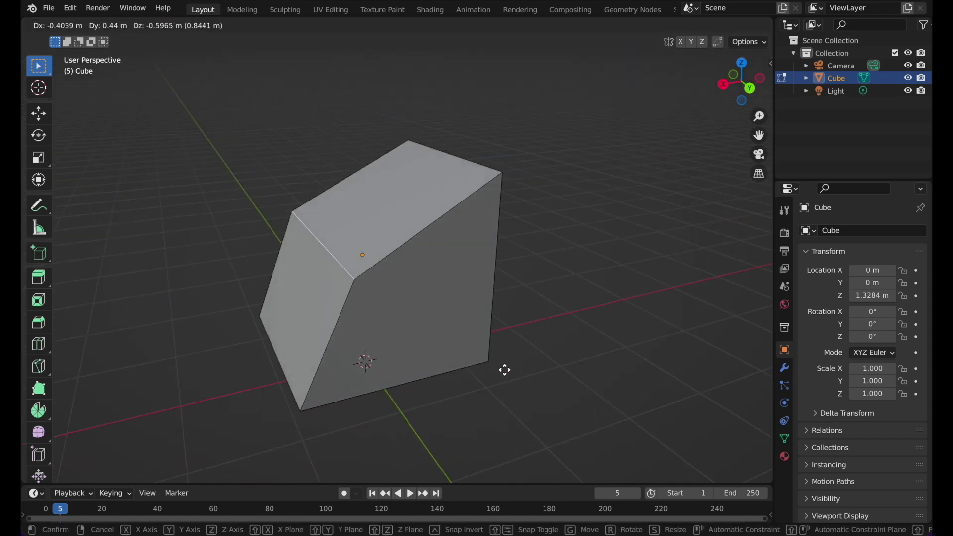
{"action": "left_click", "coordinate": [498, 340]}
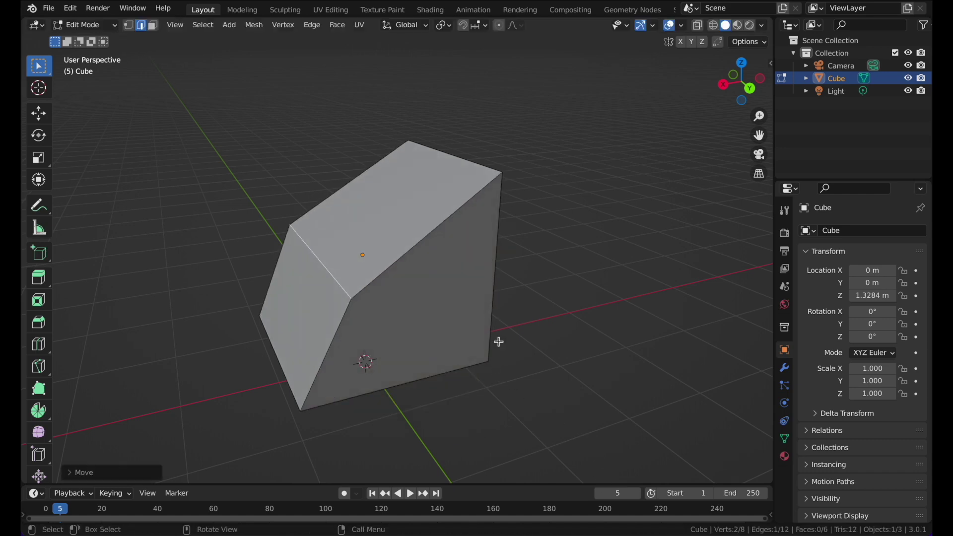
{"action": "key", "text": "ctrl+z"}
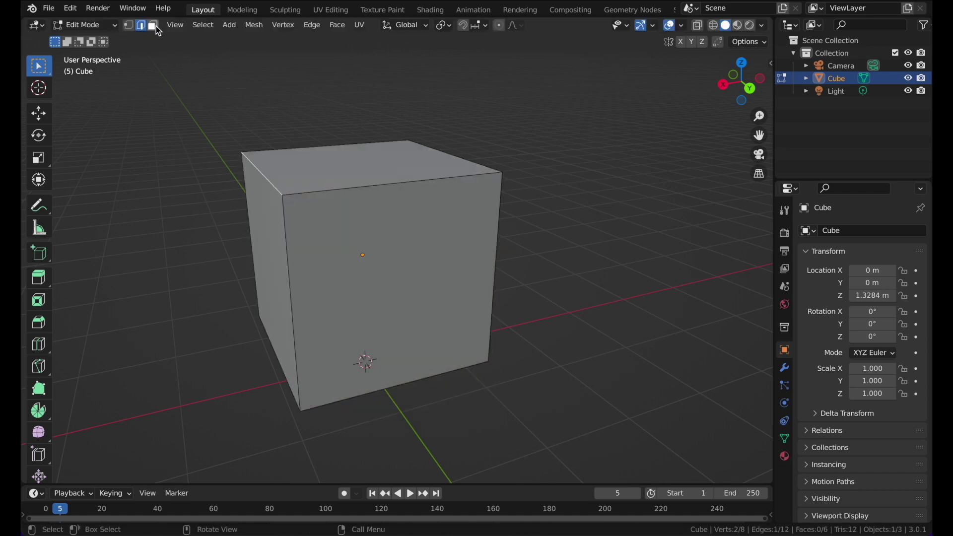
Switch to face selection and select the cube's faces one at a time, ending with only the top face selected.
{"action": "left_click", "coordinate": [376, 168]}
{"action": "middle_click_drag", "start_coordinate": [392, 168], "coordinate": [443, 251]}
{"action": "left_click", "coordinate": [443, 251]}
{"action": "left_click", "coordinate": [321, 271]}
{"action": "left_click", "coordinate": [361, 197]}
{"action": "middle_click_drag", "start_coordinate": [361, 197], "coordinate": [300, 201]}
{"action": "left_click", "coordinate": [373, 217]}
{"action": "left_click", "coordinate": [380, 177]}
{"action": "middle_click_drag", "start_coordinate": [424, 199], "coordinate": [458, 212]}
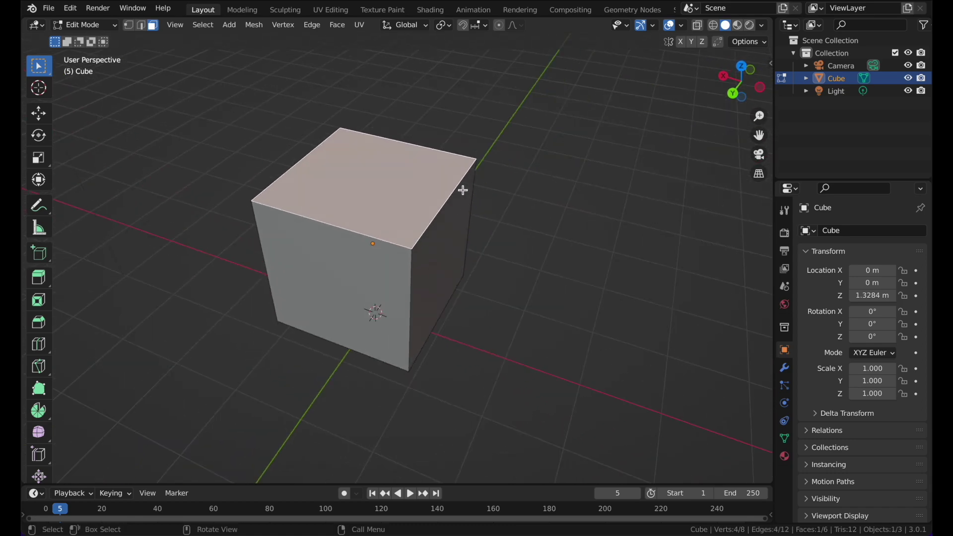
Move the cube's top face freely, then undo the move.
{"action": "key", "text": "g"}
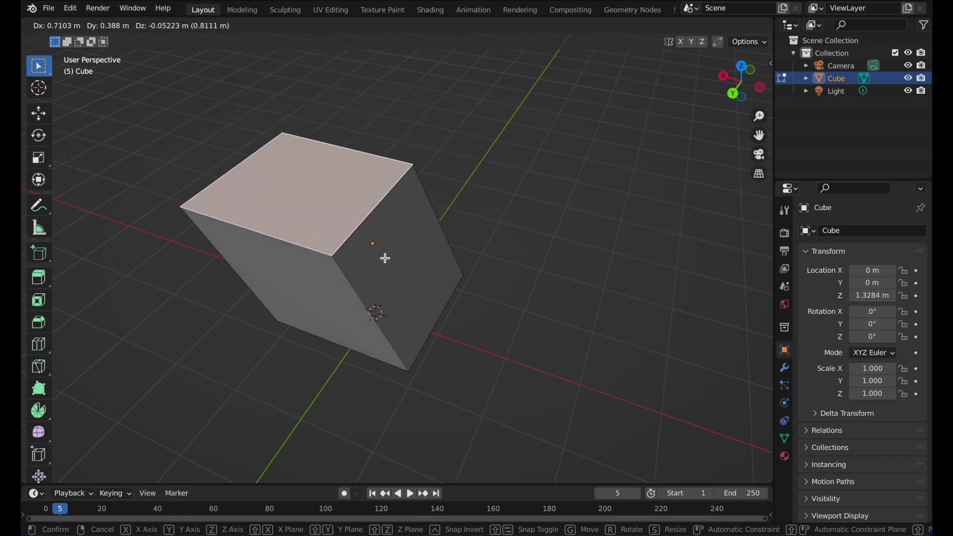
{"action": "left_click", "coordinate": [385, 257]}
{"action": "key", "text": "ctrl+z"}
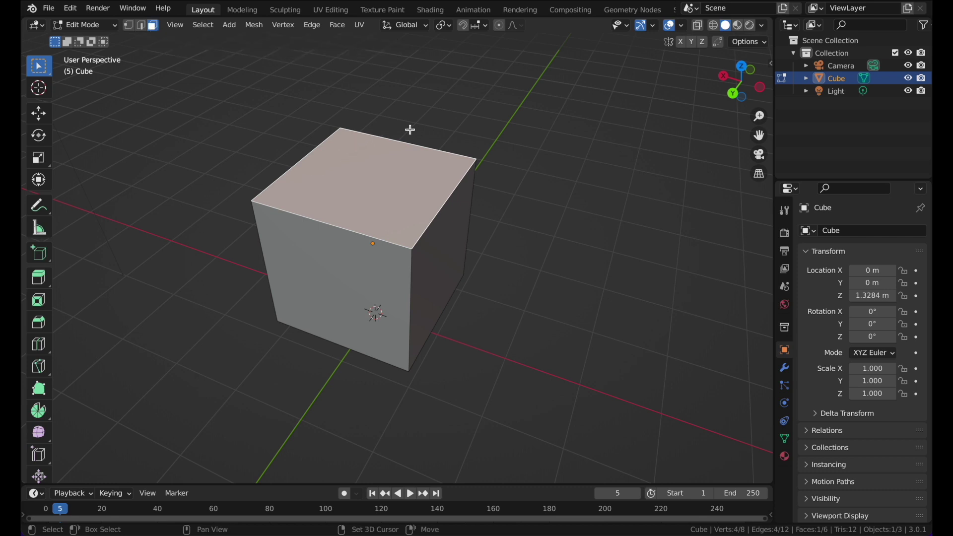
Deselect everything, then select the cube's top and side faces individually, one after another.
{"action": "left_click", "coordinate": [458, 214]}
{"action": "left_click", "coordinate": [397, 275], "text": "shift"}
{"action": "left_click", "coordinate": [508, 174]}
{"action": "middle_click_drag", "start_coordinate": [508, 174], "coordinate": [454, 157]}
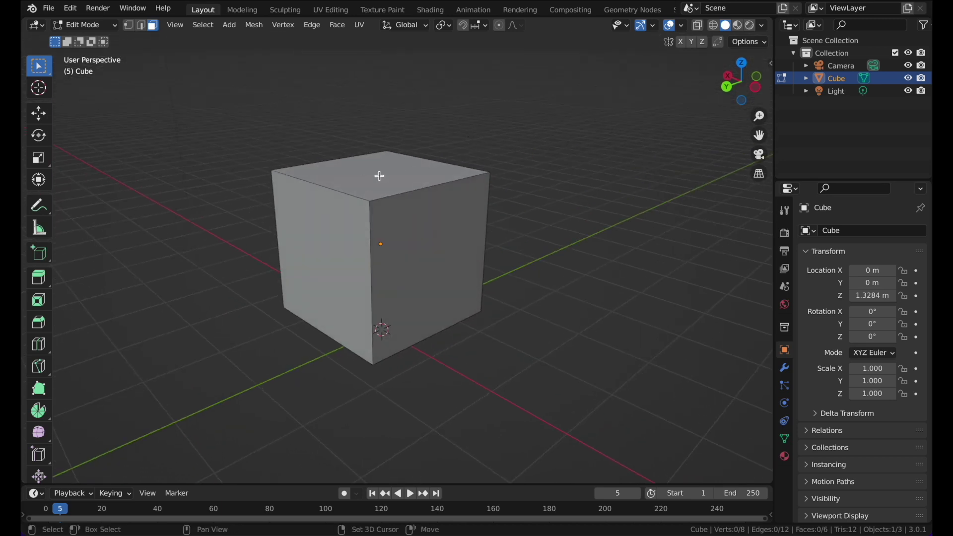
{"action": "left_click", "coordinate": [380, 176]}
{"action": "left_click", "coordinate": [440, 219], "text": "shift"}
{"action": "left_click", "coordinate": [305, 261], "text": "shift"}
{"action": "left_click", "coordinate": [371, 184], "text": "shift"}
{"action": "left_click", "coordinate": [444, 238], "text": "shift"}
{"action": "left_click", "coordinate": [383, 179], "text": "shift"}
{"action": "left_click", "coordinate": [413, 239], "text": "shift"}
{"action": "left_click", "coordinate": [361, 254], "text": "shift"}
{"action": "left_click", "coordinate": [360, 254], "text": "shift"}
{"action": "left_click", "coordinate": [405, 234]}
{"action": "left_click", "coordinate": [362, 160]}
{"action": "left_click", "coordinate": [443, 233]}
{"action": "left_click", "coordinate": [376, 175]}
{"action": "left_click", "coordinate": [429, 216]}
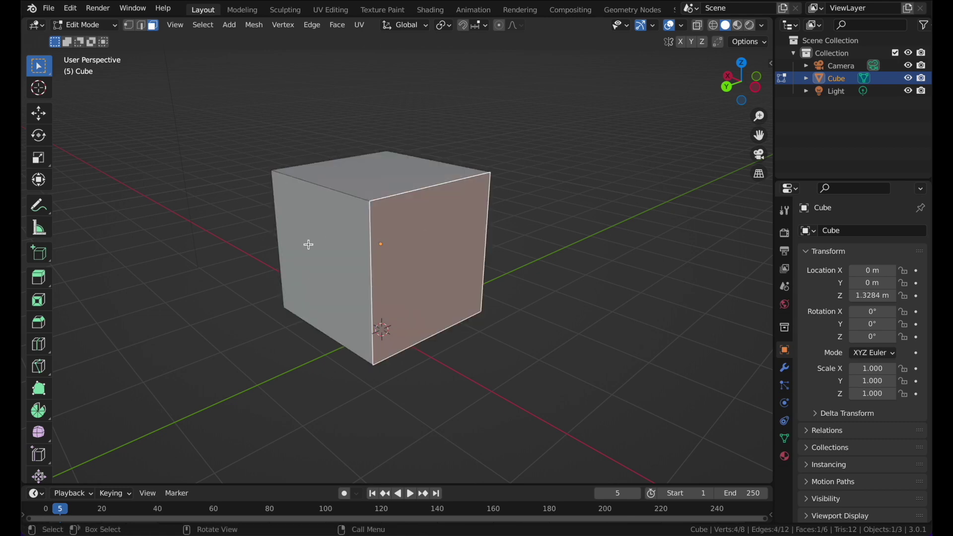
Try selecting several cube faces together and deselecting them individually, then select only the top face.
{"action": "left_click", "coordinate": [309, 245]}
{"action": "left_click", "coordinate": [365, 174], "text": "shift"}
{"action": "left_click", "coordinate": [444, 264], "text": "shift"}
{"action": "left_click", "coordinate": [339, 259], "text": "shift"}
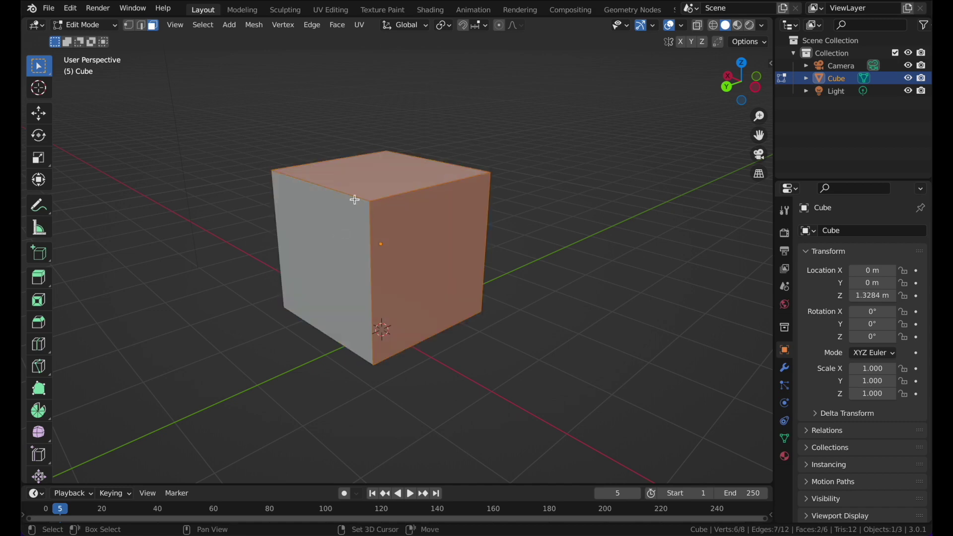
{"action": "left_click", "coordinate": [355, 200], "text": "shift"}
{"action": "left_click", "coordinate": [356, 192], "text": "shift"}
{"action": "left_click", "coordinate": [357, 193], "text": "shift"}
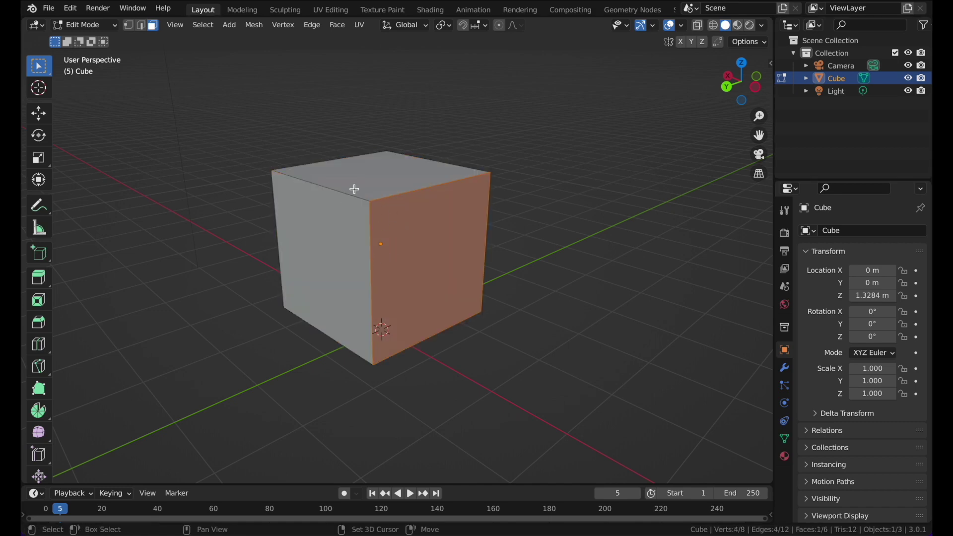
{"action": "left_click", "coordinate": [385, 167]}
Extrude the cube's top face straight up to form a second block about as tall as the cube.
{"action": "mouse_move", "coordinate": [325, 167]}
{"action": "middle_mouse_down"}
{"action": "mouse_move", "coordinate": [260, 163]}
{"action": "mouse_move", "coordinate": [364, 162]}
{"action": "mouse_move", "coordinate": [334, 207]}
{"action": "mouse_move", "coordinate": [298, 180]}
{"action": "mouse_move", "coordinate": [331, 196]}
{"action": "mouse_move", "coordinate": [332, 180]}
{"action": "mouse_move", "coordinate": [308, 179]}
{"action": "mouse_move", "coordinate": [330, 183]}
{"action": "middle_mouse_up"}
{"action": "scroll", "coordinate": [332, 180], "scroll_direction": "up", "scroll_amount": 2}
{"action": "scroll", "coordinate": [309, 179], "scroll_direction": "up", "scroll_amount": 1}
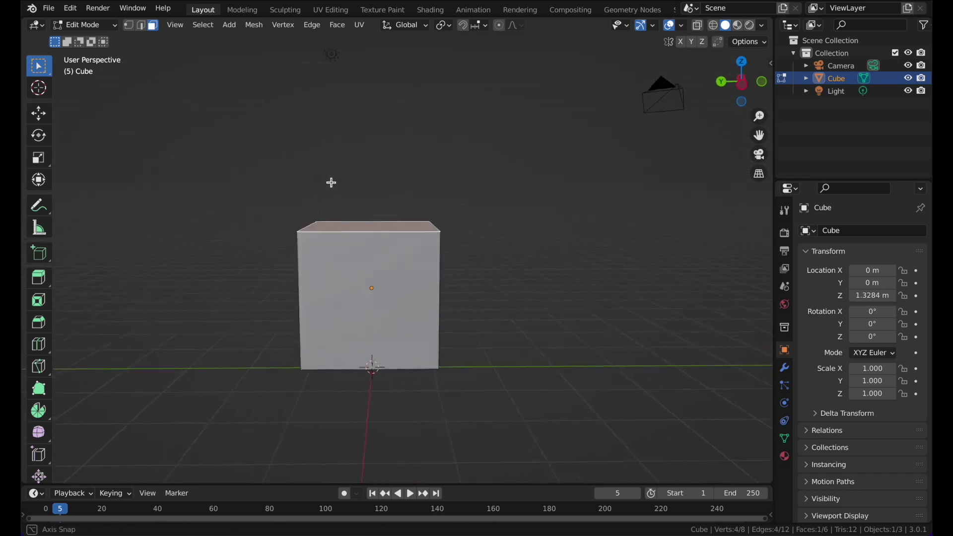
{"action": "scroll", "coordinate": [330, 184], "scroll_direction": "up", "scroll_amount": 2}
{"action": "middle_click_drag", "start_coordinate": [500, 168], "coordinate": [482, 176]}
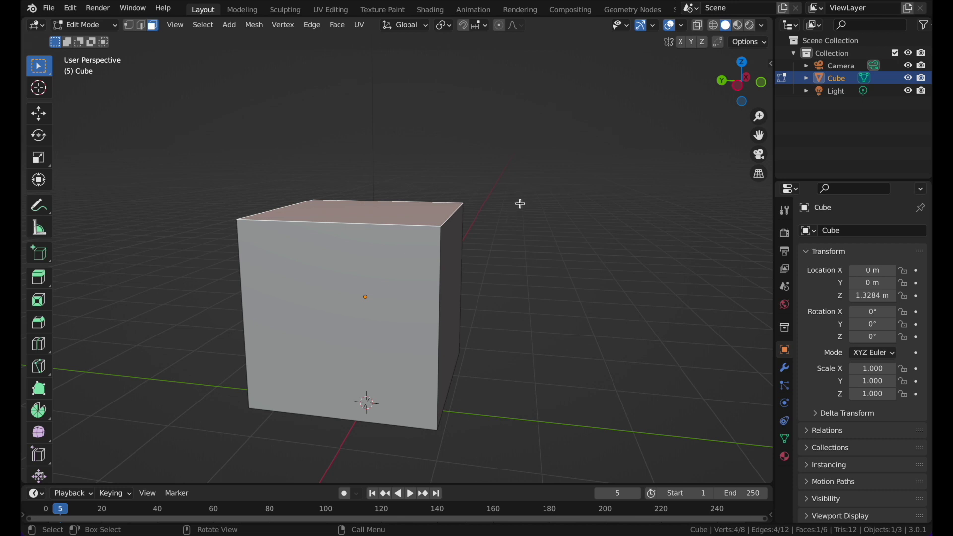
{"action": "middle_click_drag", "start_coordinate": [521, 204], "coordinate": [510, 189]}
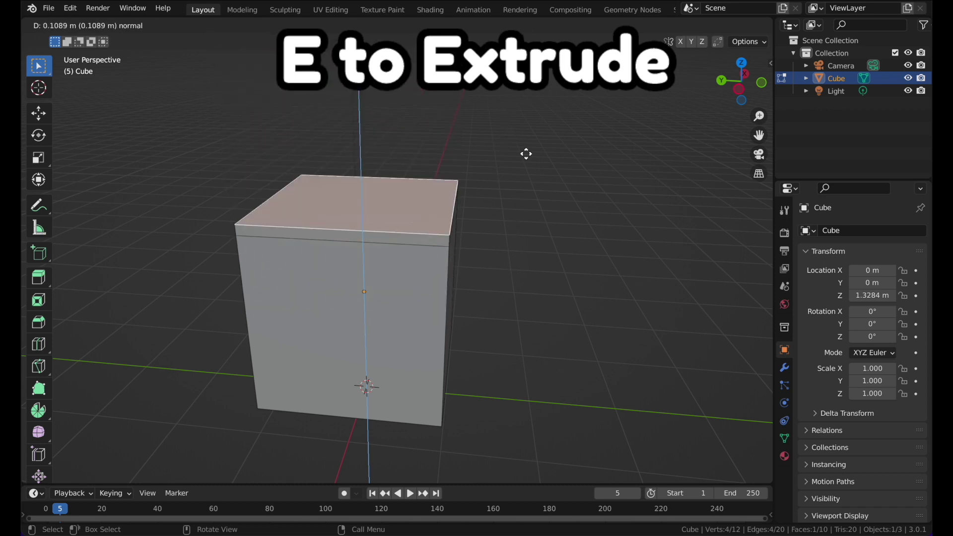
{"action": "left_click", "coordinate": [439, 214]}
{"action": "middle_click_drag", "start_coordinate": [439, 215], "coordinate": [411, 245]}
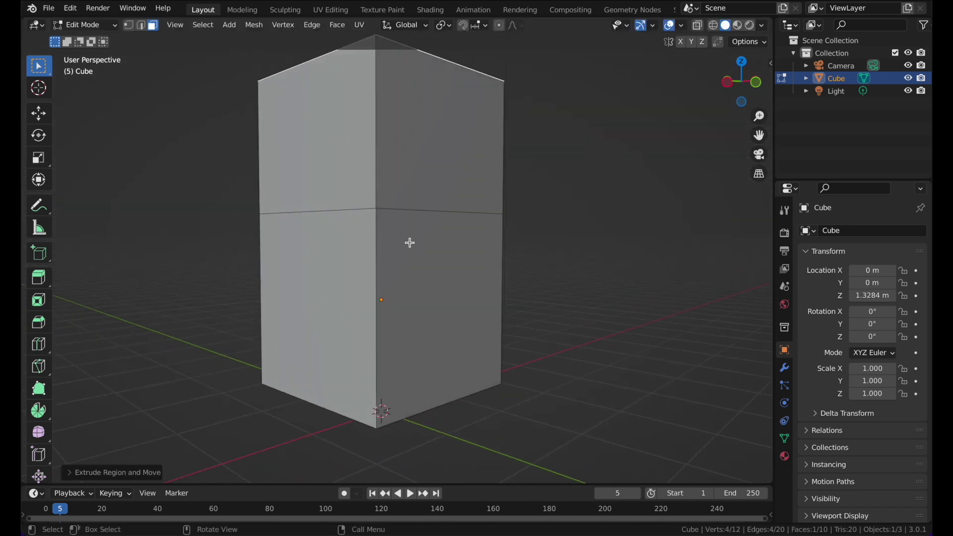
Select a side face of the lower block, then select the top face of the extruded block.
{"action": "left_click", "coordinate": [489, 227]}
{"action": "left_click", "coordinate": [313, 219]}
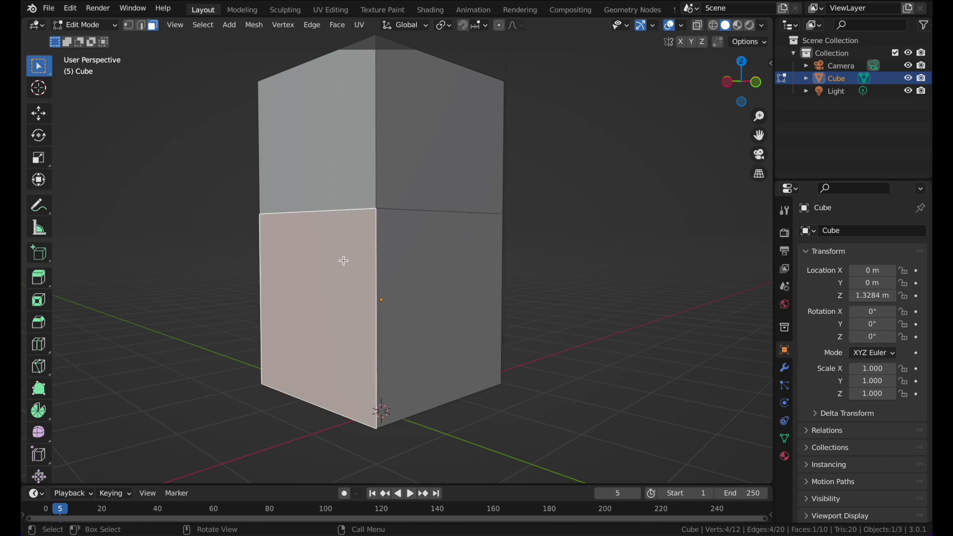
{"action": "middle_click_drag", "start_coordinate": [416, 194], "coordinate": [475, 306]}
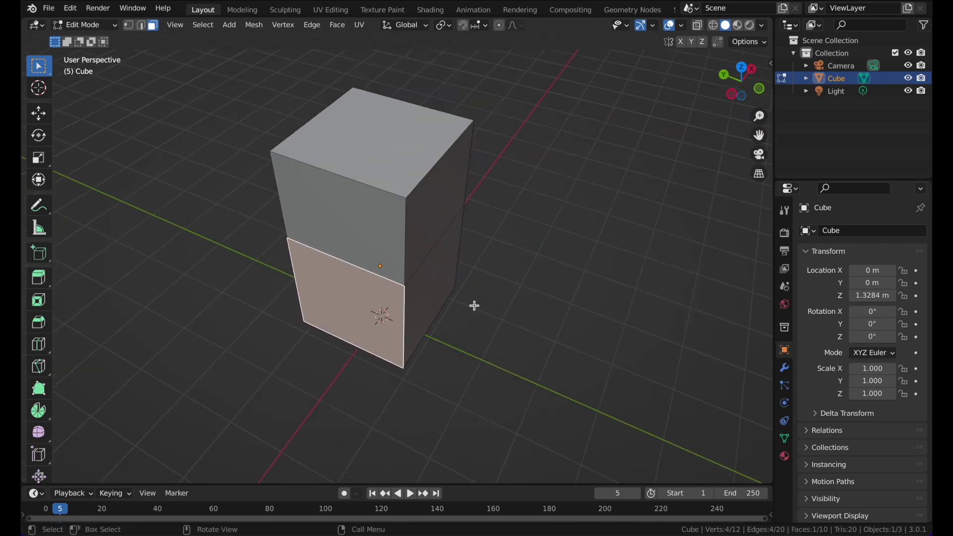
{"action": "left_click", "coordinate": [377, 139]}
Move the extruded block's top face freely, then undo the move.
{"action": "middle_click_drag", "start_coordinate": [366, 185], "coordinate": [444, 243]}
{"action": "key", "text": "g"}
{"action": "left_click", "coordinate": [430, 170]}
{"action": "key", "text": "ctrl+z"}
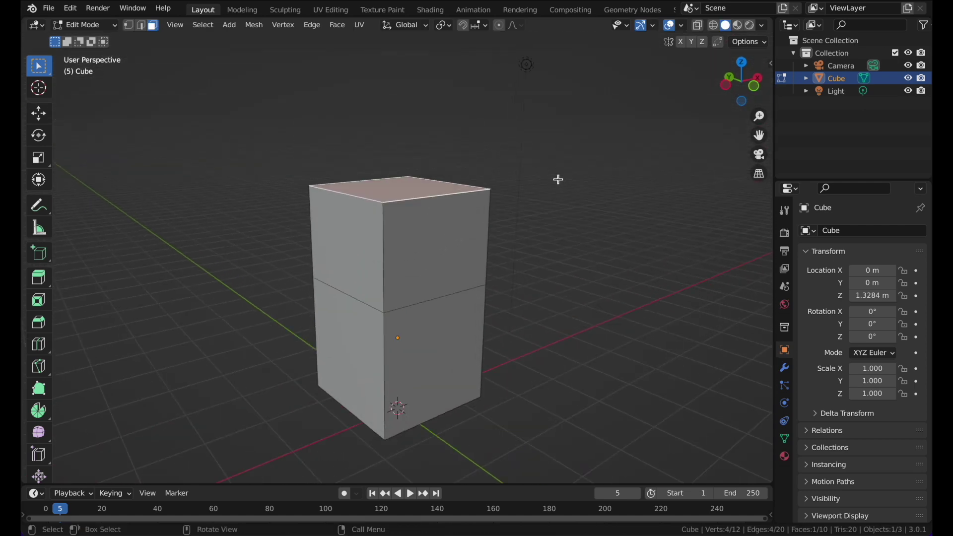
Scale the extruded block's top face, then undo the scaling, selections and extrusion back to the plain cube with its top face selected.
{"action": "key", "text": "s"}
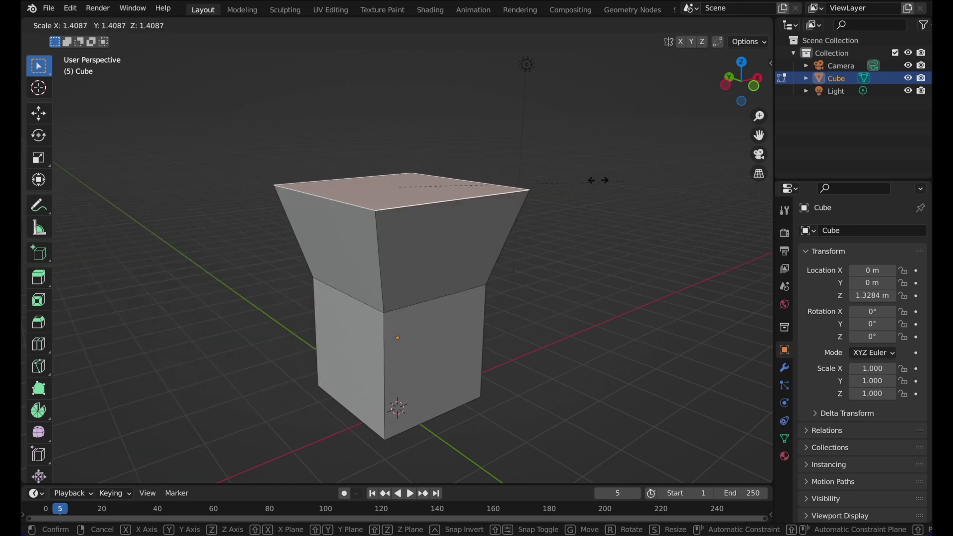
{"action": "left_click", "coordinate": [476, 191]}
{"action": "key", "text": "ctrl+z"}
{"action": "key", "text": "ctrl+z"}
{"action": "key", "text": "ctrl+z"}
{"action": "key", "text": "ctrl+z"}
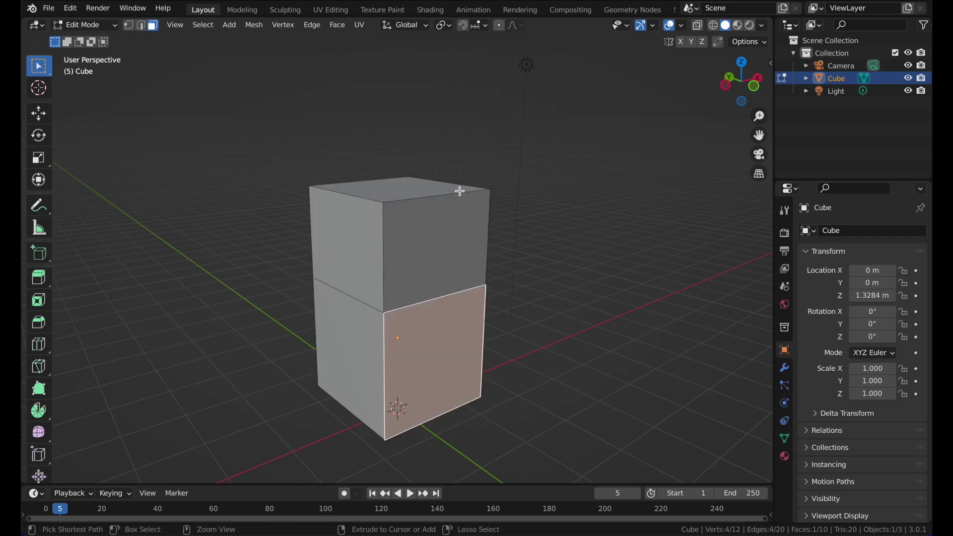
{"action": "mouse_move", "coordinate": [460, 190]}
{"action": "middle_mouse_down"}
{"action": "mouse_move", "coordinate": [465, 199]}
{"action": "mouse_move", "coordinate": [457, 180]}
{"action": "middle_mouse_up"}
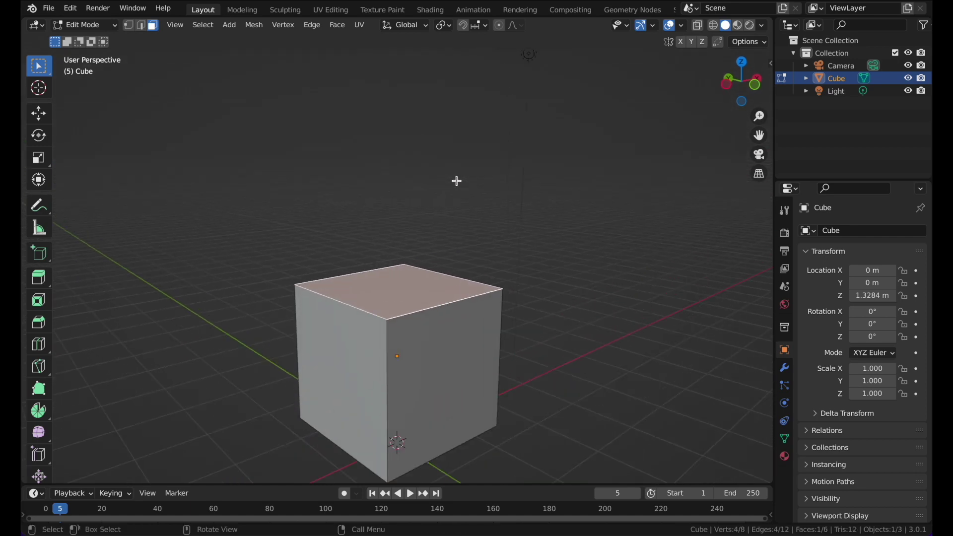
Extrude the cube's top face in place and scale the new face outward so it overhangs the cube on all sides.
{"action": "middle_click_drag", "start_coordinate": [481, 268], "coordinate": [466, 191]}
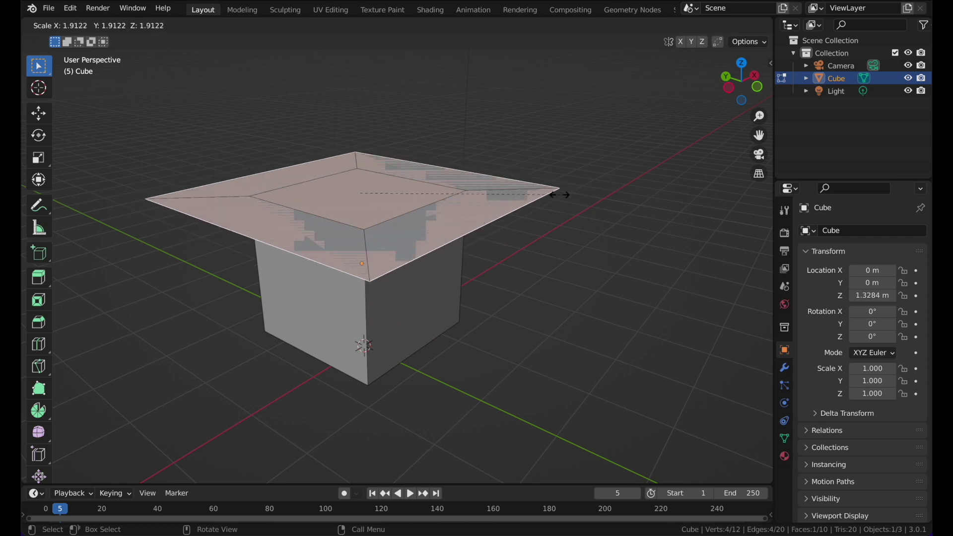
{"action": "left_click", "coordinate": [514, 205]}
{"action": "middle_click_drag", "start_coordinate": [517, 185], "coordinate": [494, 152]}
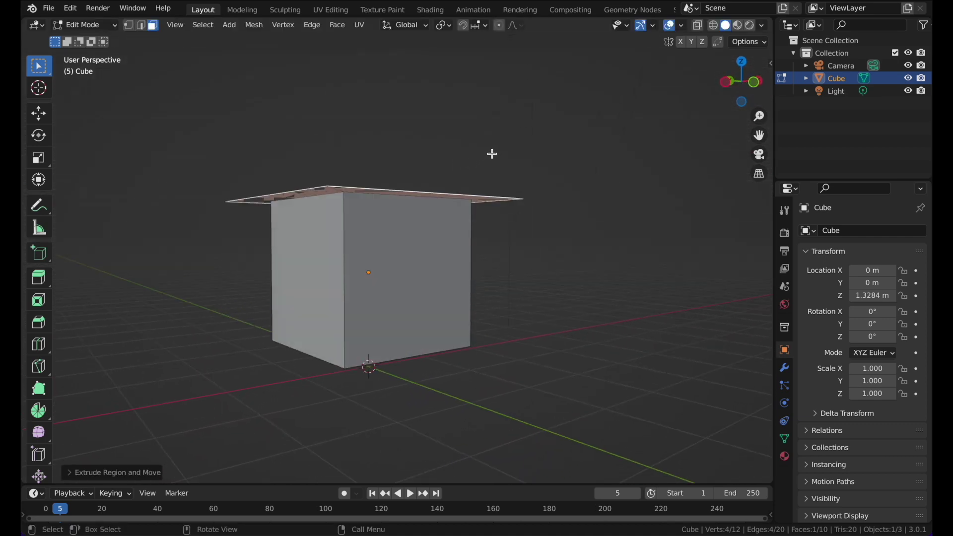
Raise the widened face along the global Z axis in two moves to form a tall flared upper section.
{"action": "key", "text": "g"}
{"action": "key", "text": "z"}
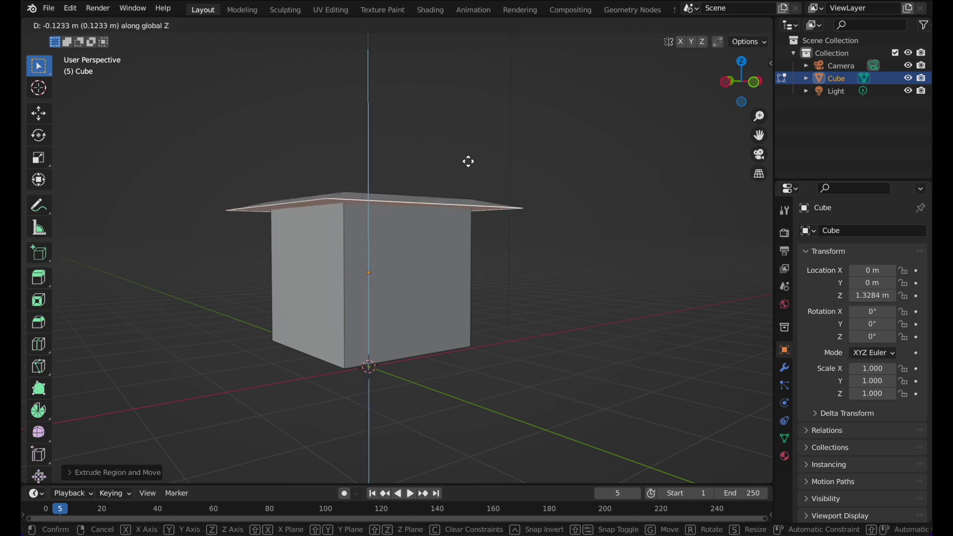
{"action": "left_click", "coordinate": [472, 55]}
{"action": "middle_click_drag", "start_coordinate": [454, 200], "coordinate": [449, 162]}
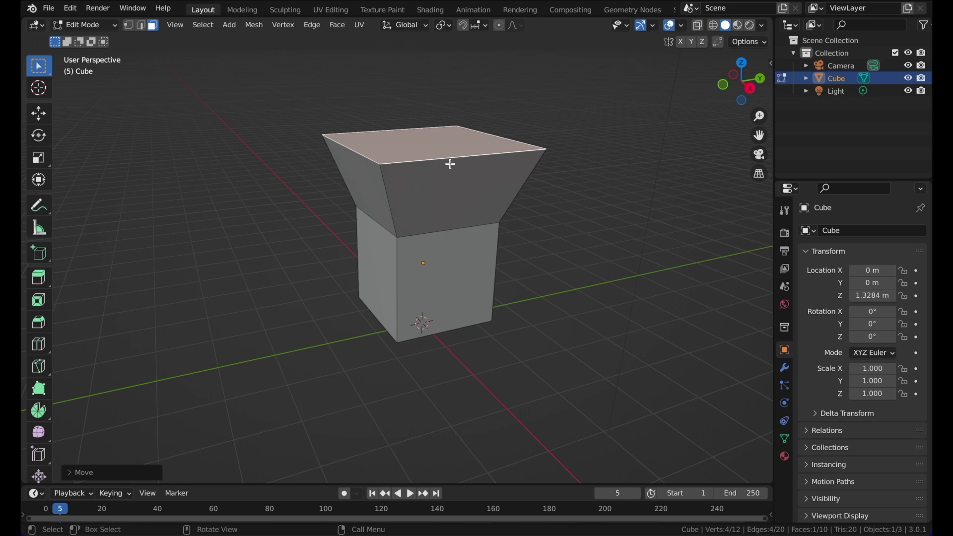
{"action": "key", "text": "g"}
{"action": "key", "text": "z"}
{"action": "left_click", "coordinate": [459, 135]}
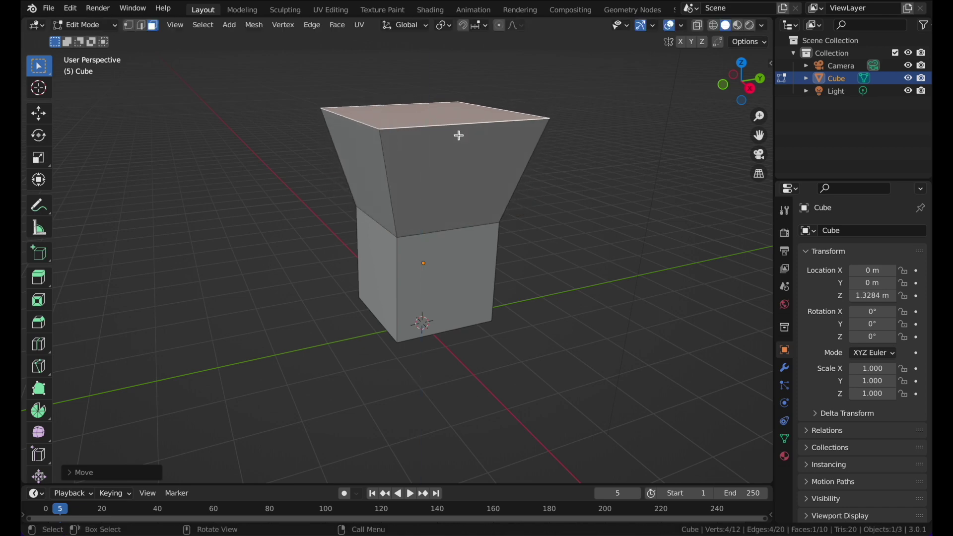
Move the flared section's top face about 0.19 m along global Y, undo it, then try moving the face freely.
{"action": "key", "text": "g"}
{"action": "key", "text": "y"}
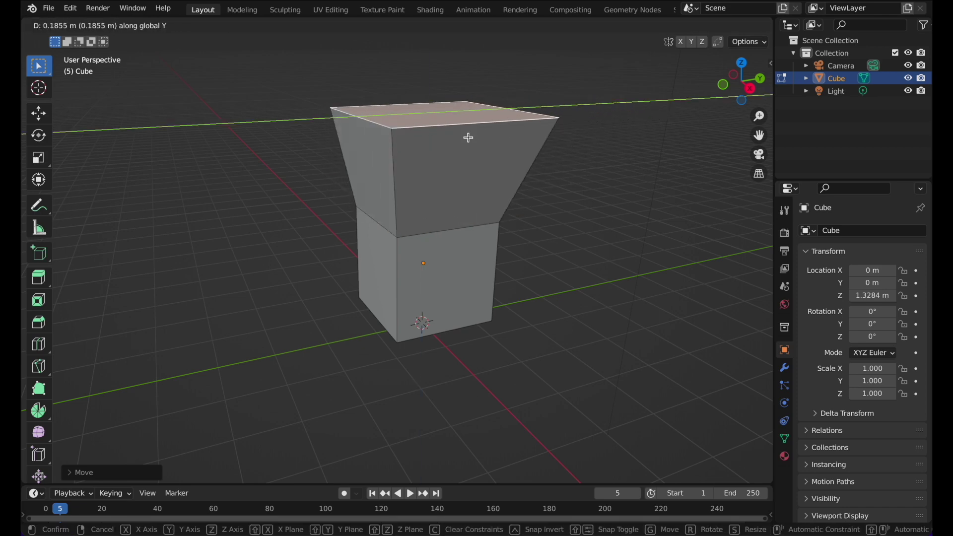
{"action": "left_click", "coordinate": [469, 138]}
{"action": "key", "text": "ctrl+z"}
{"action": "key", "text": "g"}
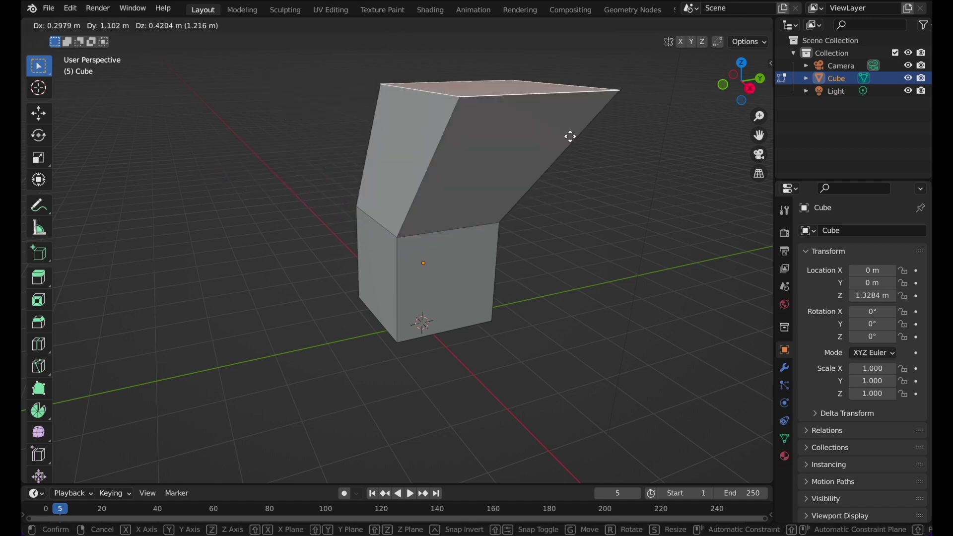
{"action": "left_click", "coordinate": [491, 136]}
Extrude the flared section's top face in place and scale the new face inward to about 0.22 of its size.
{"action": "middle_click_drag", "start_coordinate": [525, 135], "coordinate": [545, 265]}
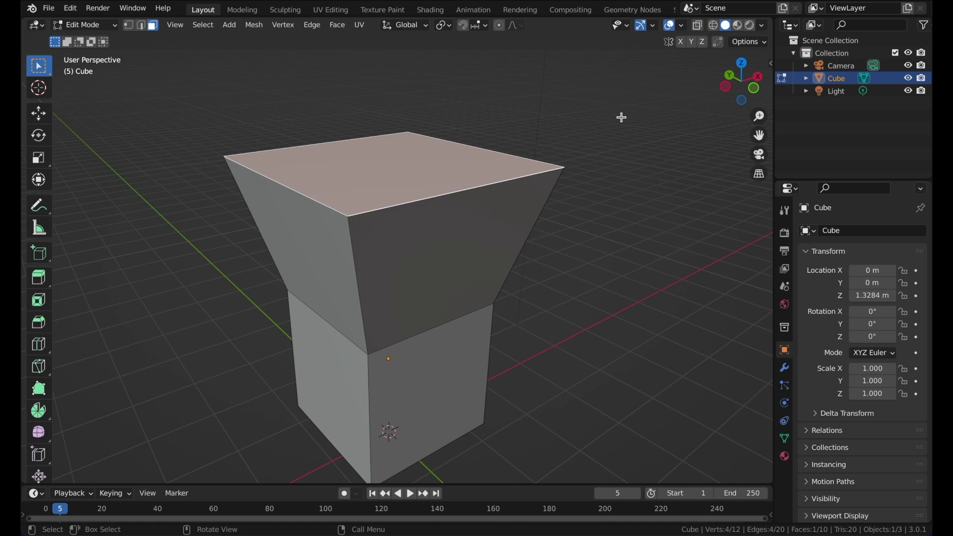
{"action": "key", "text": "s"}
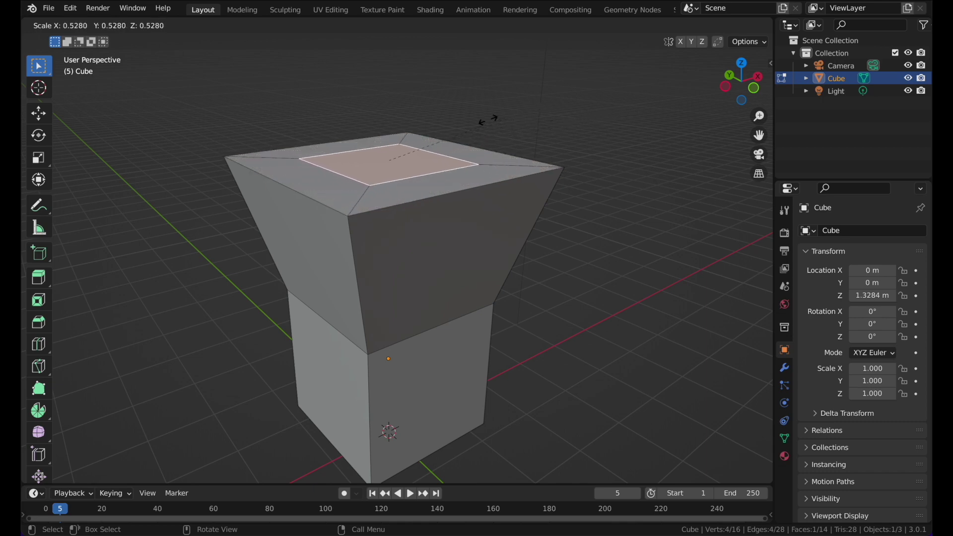
{"action": "left_click", "coordinate": [434, 139]}
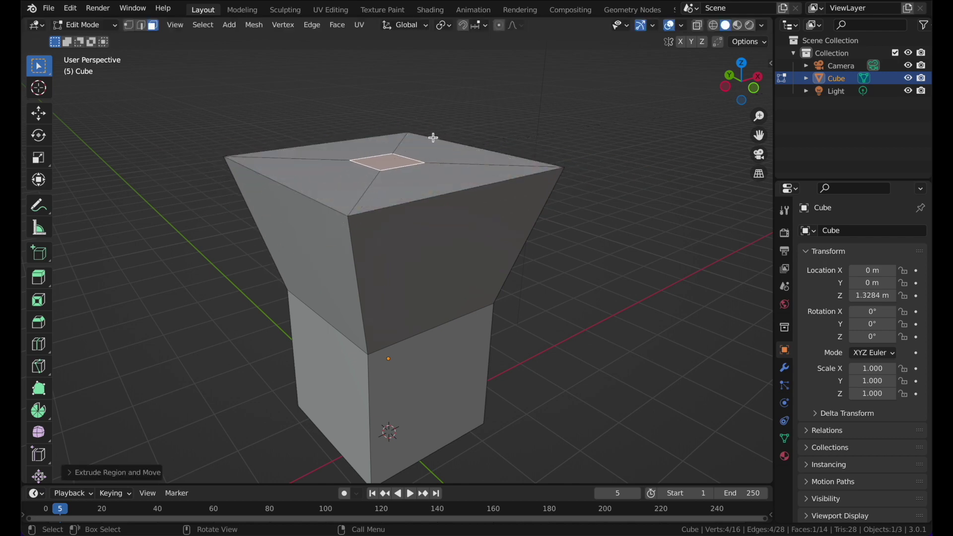
Extrude the small inner face on the flared section's top straight up into a tall square column.
{"action": "middle_click_drag", "start_coordinate": [434, 135], "coordinate": [430, 145]}
{"action": "key", "text": "e"}
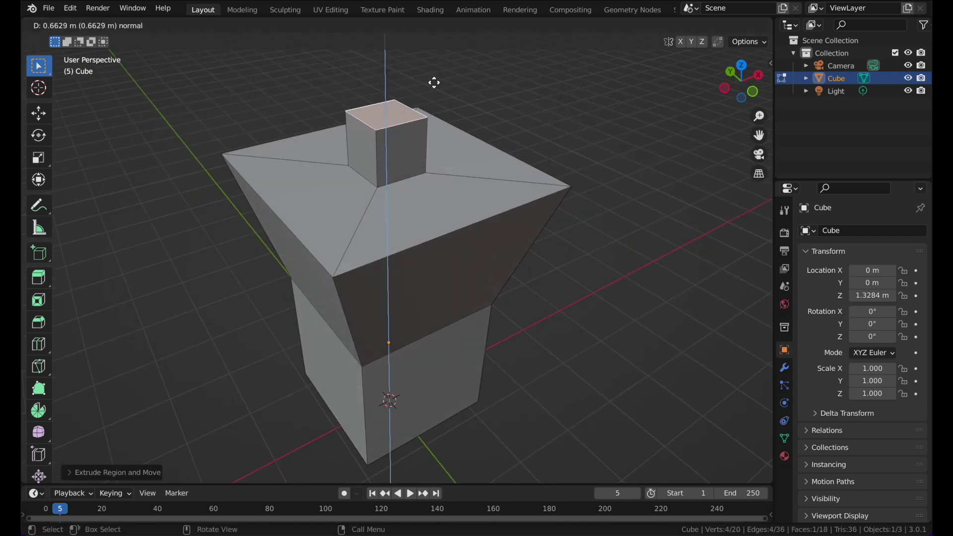
{"action": "middle_click_drag", "start_coordinate": [450, 413], "coordinate": [419, 296]}
{"action": "key", "text": "Tab"}
Examine the stacked shape with its column from several angles in both Object Mode and Edit Mode.
{"action": "left_click", "coordinate": [459, 245]}
{"action": "middle_click_drag", "start_coordinate": [460, 245], "coordinate": [485, 286]}
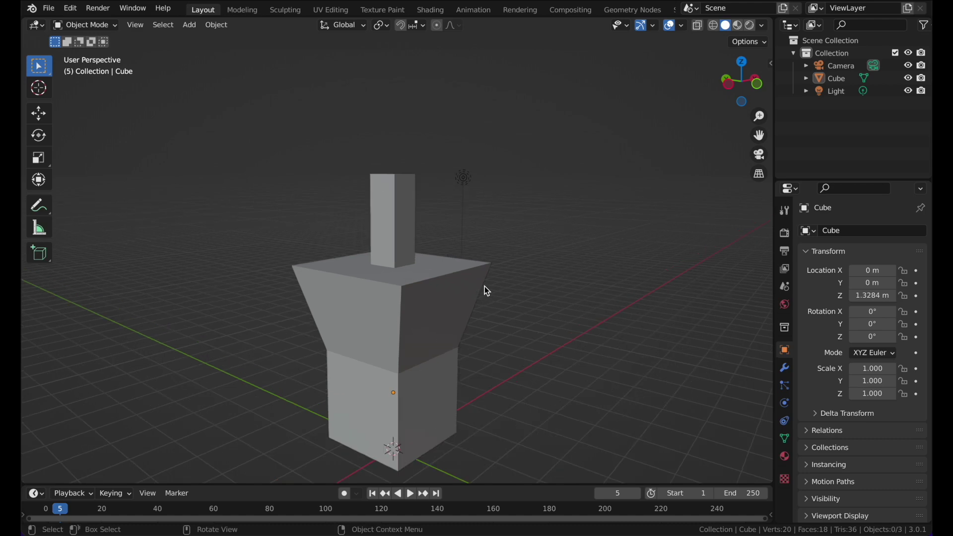
{"action": "scroll", "coordinate": [484, 288], "scroll_direction": "up", "scroll_amount": 1}
{"action": "left_click", "coordinate": [392, 323]}
{"action": "middle_click_drag", "start_coordinate": [424, 275], "coordinate": [445, 270], "text": "shift"}
{"action": "key", "text": "Tab"}
{"action": "scroll", "coordinate": [464, 228], "scroll_direction": "up", "scroll_amount": 4}
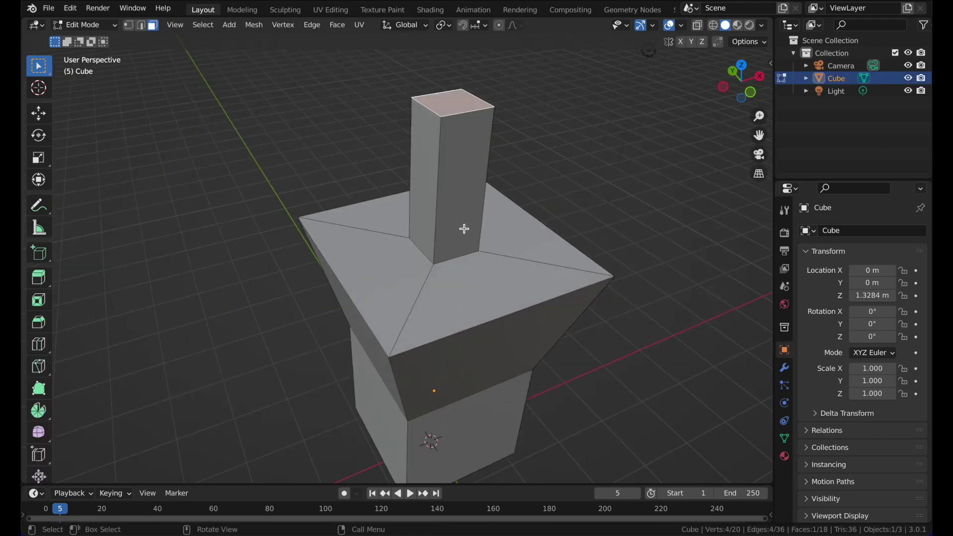
{"action": "scroll", "coordinate": [464, 229], "scroll_direction": "down", "scroll_amount": 6}
{"action": "key", "text": "Tab"}
Undo the column, the flared section and the other extrusions back to the plain cube.
{"action": "key", "text": "Tab"}
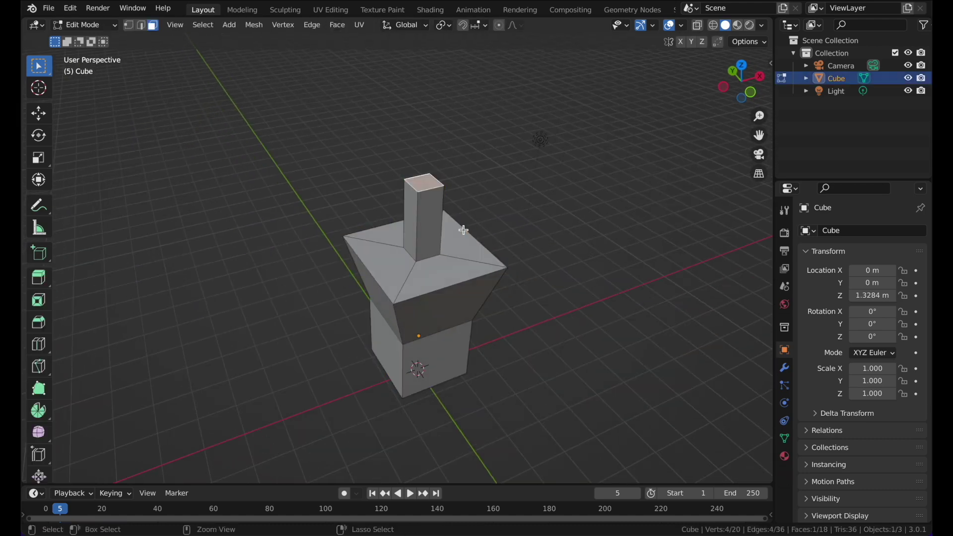
{"action": "key", "text": "ctrl+z"}
{"action": "key", "text": "ctrl+z"}
{"action": "key", "text": "ctrl+z"}
{"action": "middle_click_drag", "start_coordinate": [461, 225], "coordinate": [445, 197]}
{"action": "key", "text": "Tab"}
{"action": "middle_click_drag", "start_coordinate": [495, 342], "coordinate": [481, 272], "text": "shift"}
{"action": "scroll", "coordinate": [483, 267], "scroll_direction": "up", "scroll_amount": 6}
{"action": "key", "text": "Tab"}
{"action": "scroll", "coordinate": [483, 268], "scroll_direction": "down", "scroll_amount": 4}
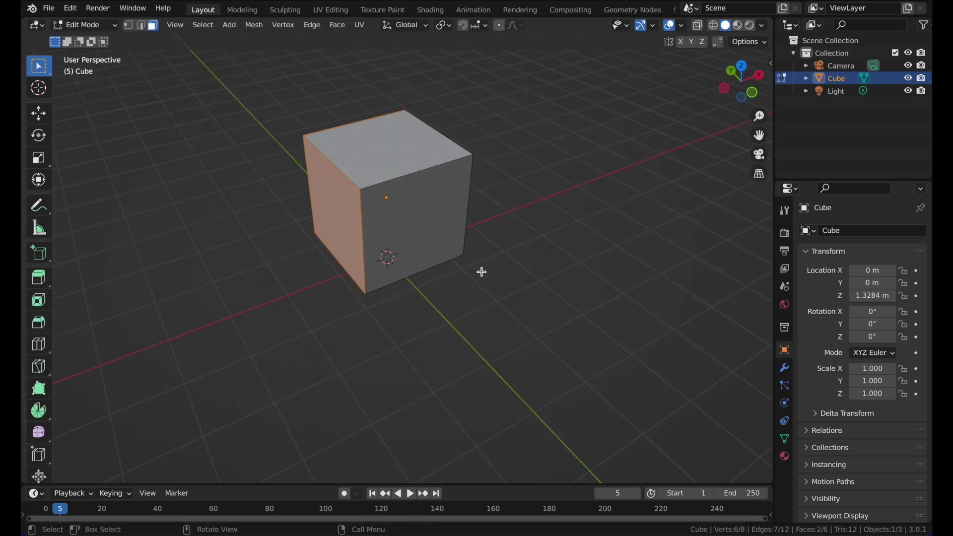
Try scaling a single side face of the cube, and undo the change.
{"action": "left_click", "coordinate": [449, 219]}
{"action": "middle_click_drag", "start_coordinate": [448, 219], "coordinate": [475, 274]}
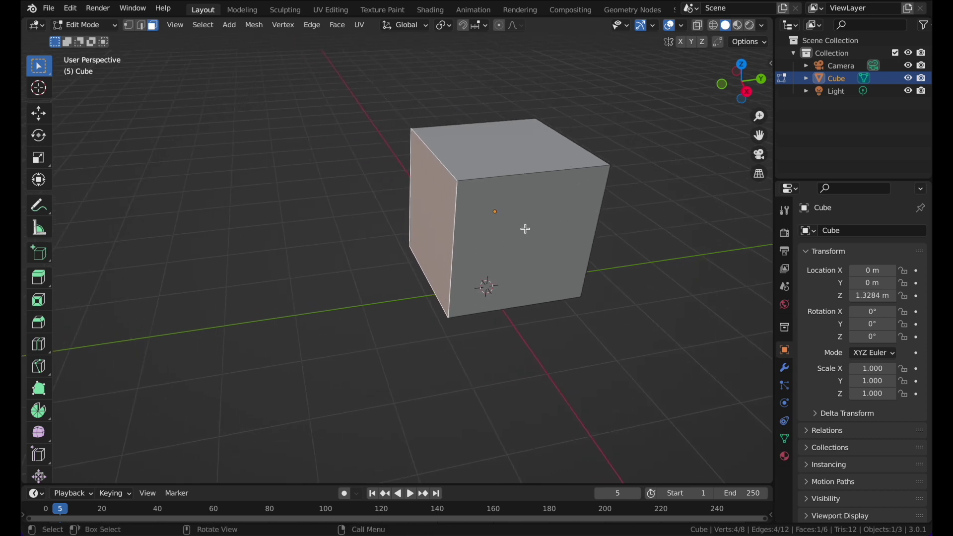
{"action": "key", "text": "s"}
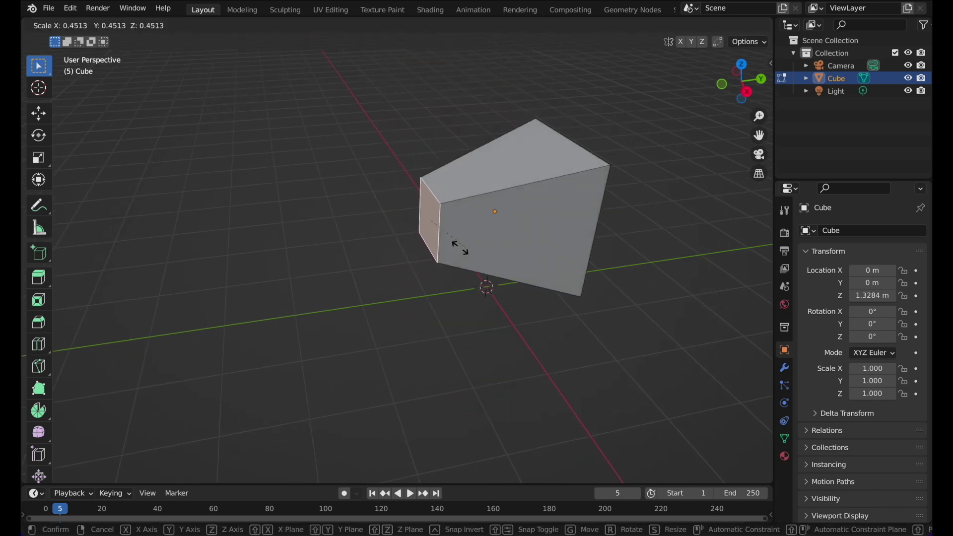
{"action": "left_click", "coordinate": [553, 238]}
{"action": "key", "text": "super+z"}
Select two adjacent side faces of the cube and try scaling them together.
{"action": "middle_click_drag", "start_coordinate": [529, 220], "coordinate": [444, 222]}
{"action": "left_click", "coordinate": [443, 245], "text": "shift"}
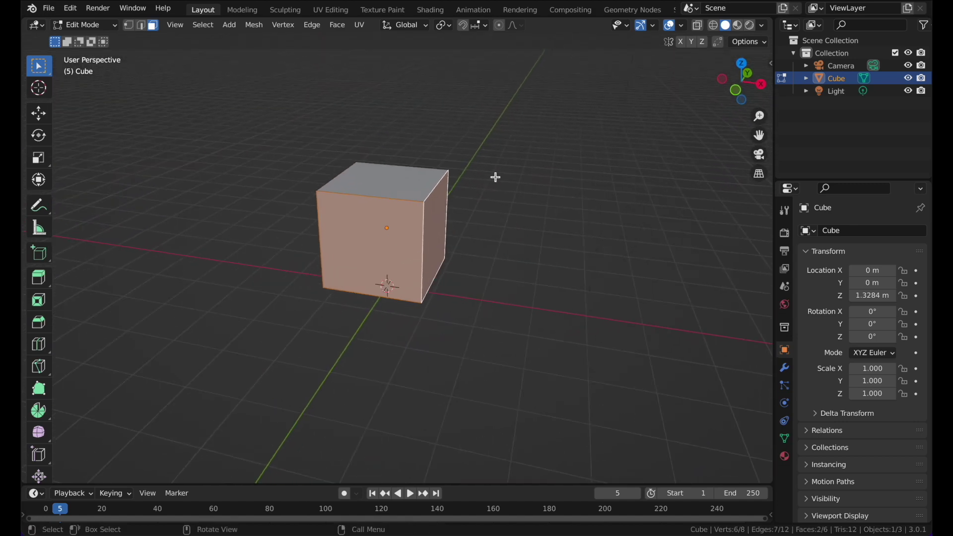
{"action": "left_click", "coordinate": [392, 228], "text": "shift"}
{"action": "middle_click_drag", "start_coordinate": [392, 228], "coordinate": [585, 176]}
{"action": "key", "text": "s"}
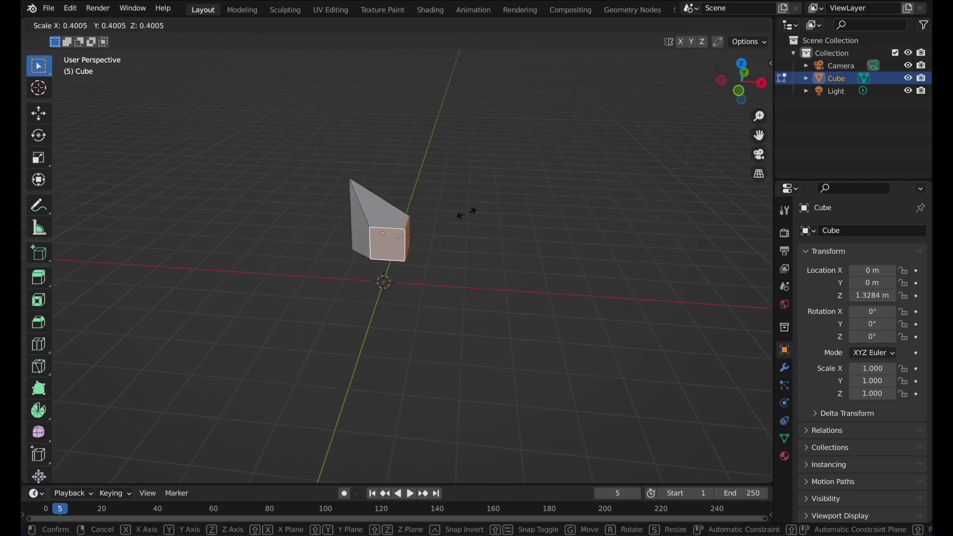
{"action": "right_click", "coordinate": [489, 181]}
Try extruding the two adjacent side faces together along their shared normal, and undo the extrusion.
{"action": "key", "text": "e"}
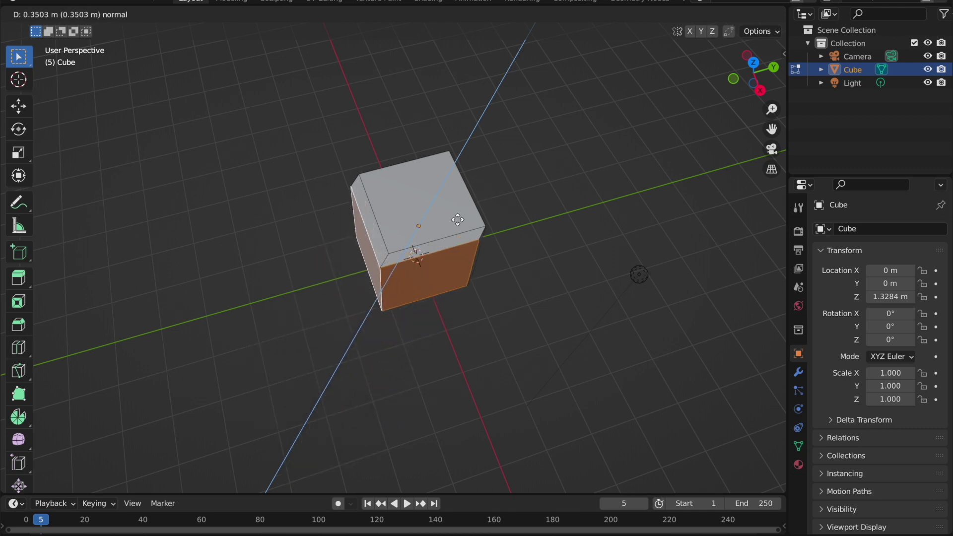
{"action": "left_click", "coordinate": [472, 183]}
{"action": "key", "text": "ctrl+z"}
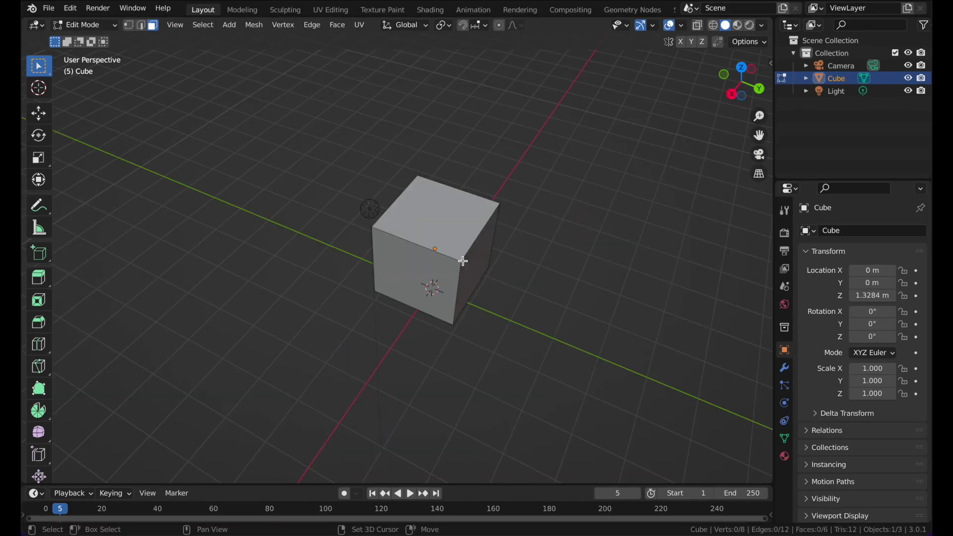
Select two opposite side faces, extrude them together about -1.3 m along global Y, and undo the extrusion.
{"action": "left_click", "coordinate": [475, 248]}
{"action": "middle_click_drag", "start_coordinate": [482, 226], "coordinate": [560, 177]}
{"action": "left_click", "coordinate": [385, 222], "text": "shift"}
{"action": "middle_click_drag", "start_coordinate": [385, 222], "coordinate": [396, 228]}
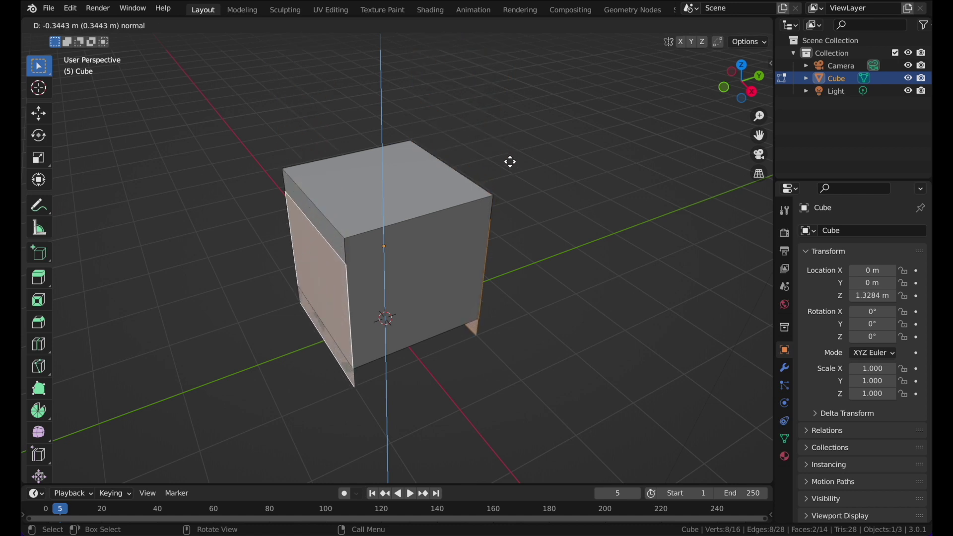
{"action": "key", "text": "y"}
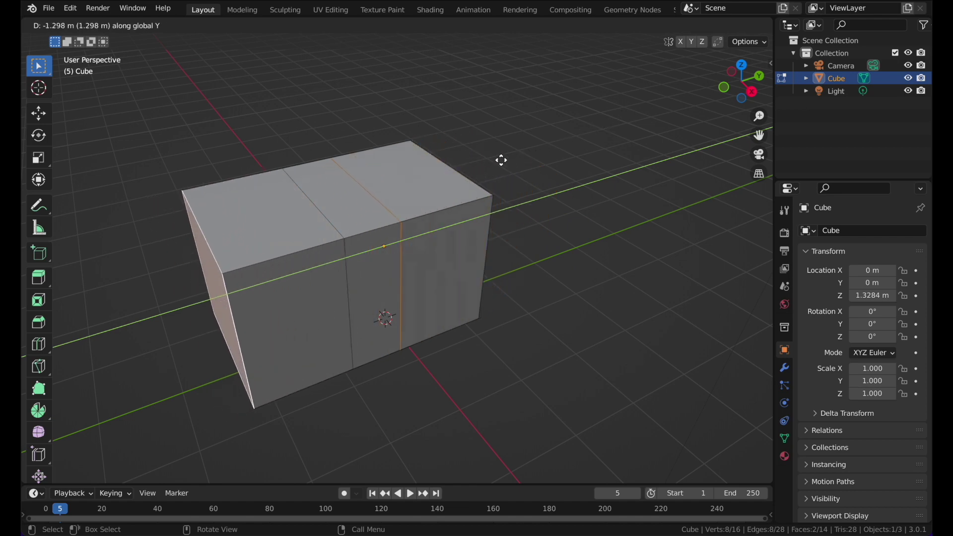
{"action": "left_click", "coordinate": [502, 161]}
{"action": "middle_click_drag", "start_coordinate": [501, 158], "coordinate": [461, 163]}
{"action": "key", "text": "ctrl+z"}
Select the cube's two opposite side faces and set the transform pivot point to Individual Origins.
{"action": "middle_click_drag", "start_coordinate": [445, 163], "coordinate": [385, 239]}
{"action": "left_click", "coordinate": [367, 252], "text": "shift"}
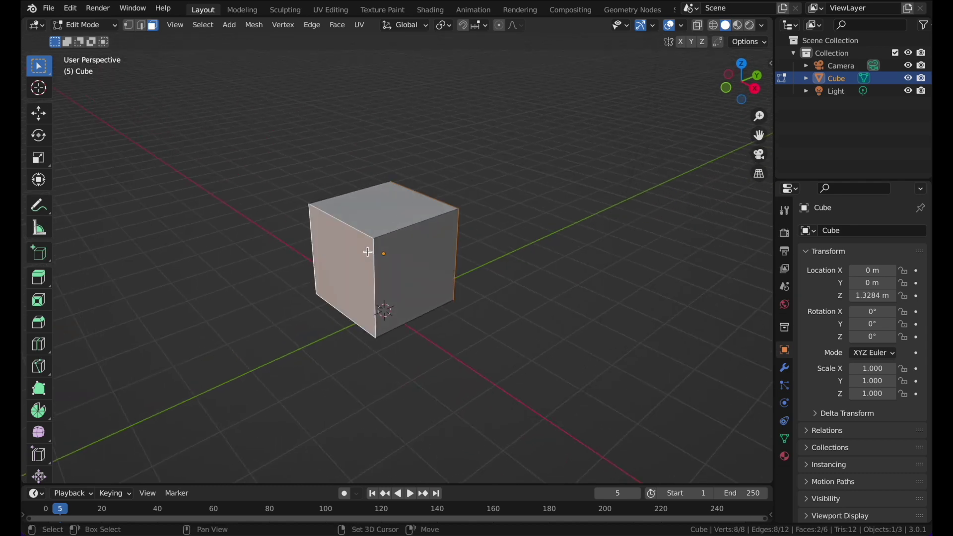
{"action": "left_click", "coordinate": [441, 27]}
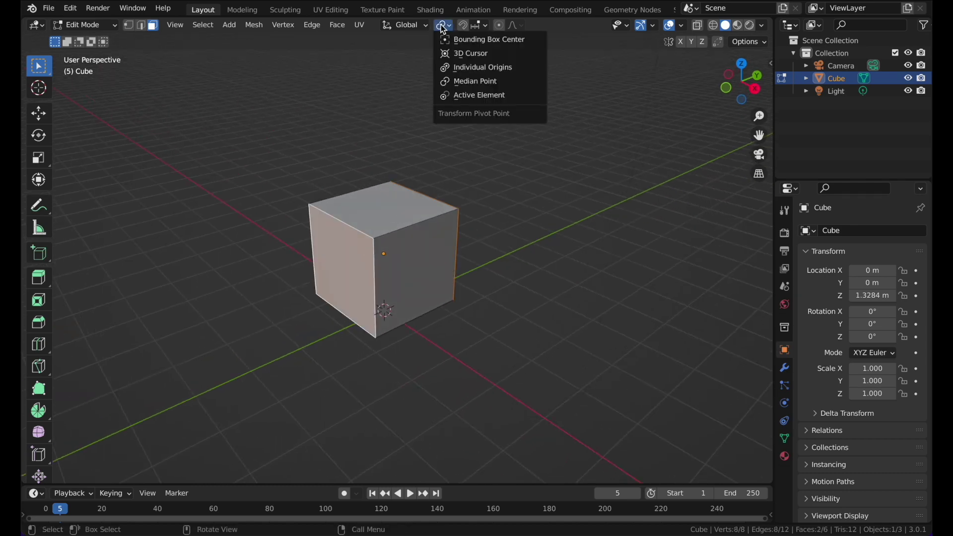
{"action": "left_click", "coordinate": [466, 68]}
Extrude both opposite side faces outward about 0.88 m along their own normals.
{"action": "middle_click_drag", "start_coordinate": [409, 180], "coordinate": [350, 202]}
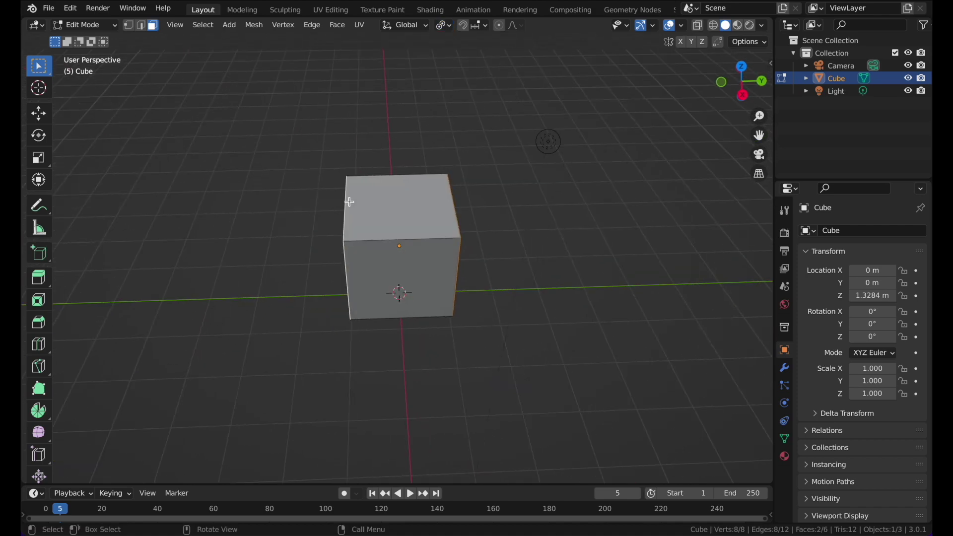
{"action": "key", "text": "e"}
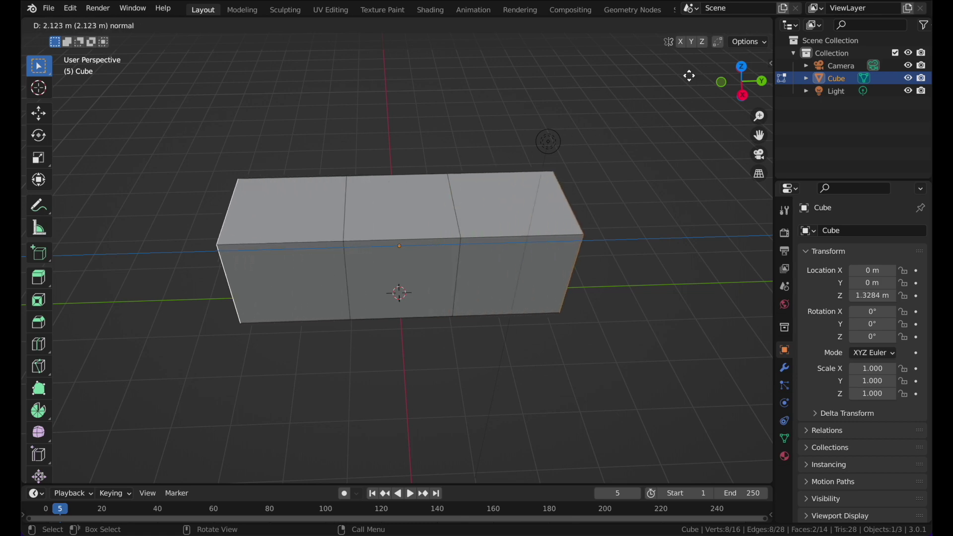
{"action": "left_click", "coordinate": [682, 132]}
{"action": "middle_click_drag", "start_coordinate": [546, 166], "coordinate": [486, 166]}
{"action": "key", "text": "Tab"}
{"action": "key", "text": "Tab"}
Scale up the middle face on the long side of the widened block.
{"action": "left_click", "coordinate": [406, 239]}
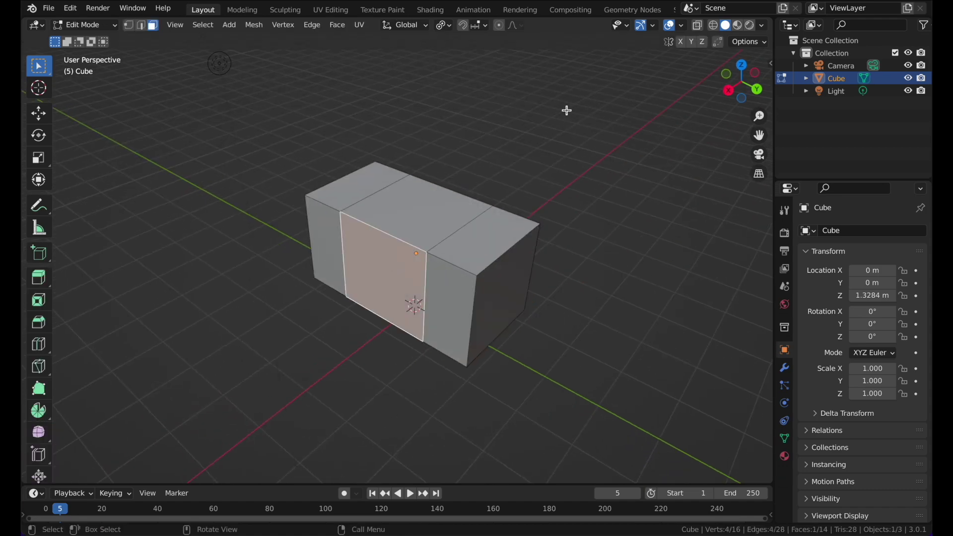
{"action": "key", "text": "s"}
{"action": "left_click", "coordinate": [659, 64]}
{"action": "key", "text": "Tab"}
{"action": "middle_click_drag", "start_coordinate": [557, 130], "coordinate": [523, 111]}
{"action": "key", "text": "Tab"}
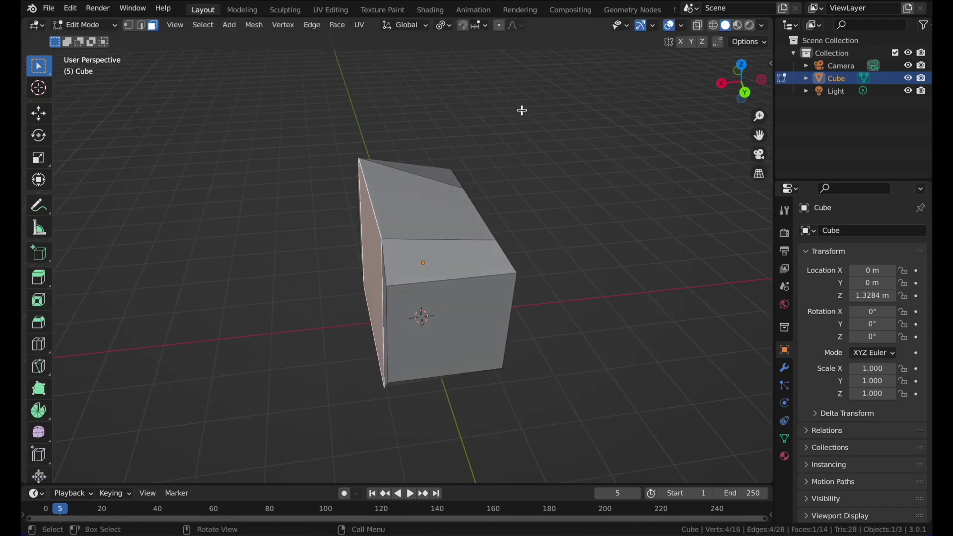
Switch to vertex selection, try moving an upper corner vertex of the enlarged face, and undo the move.
{"action": "left_click", "coordinate": [128, 25]}
{"action": "left_click", "coordinate": [380, 224]}
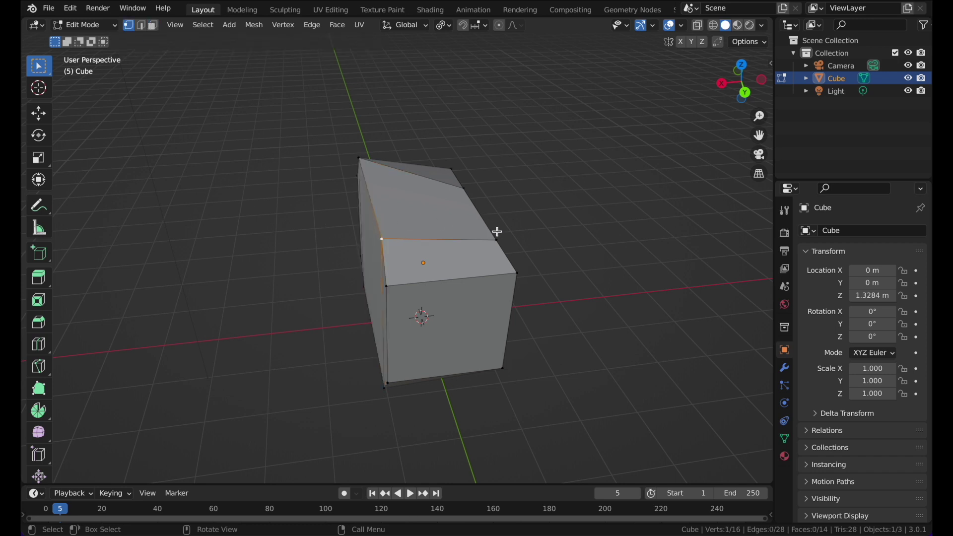
{"action": "key", "text": "g"}
{"action": "left_click", "coordinate": [494, 184]}
{"action": "key", "text": "ctrl+z"}
{"action": "key", "text": "ctrl+z"}
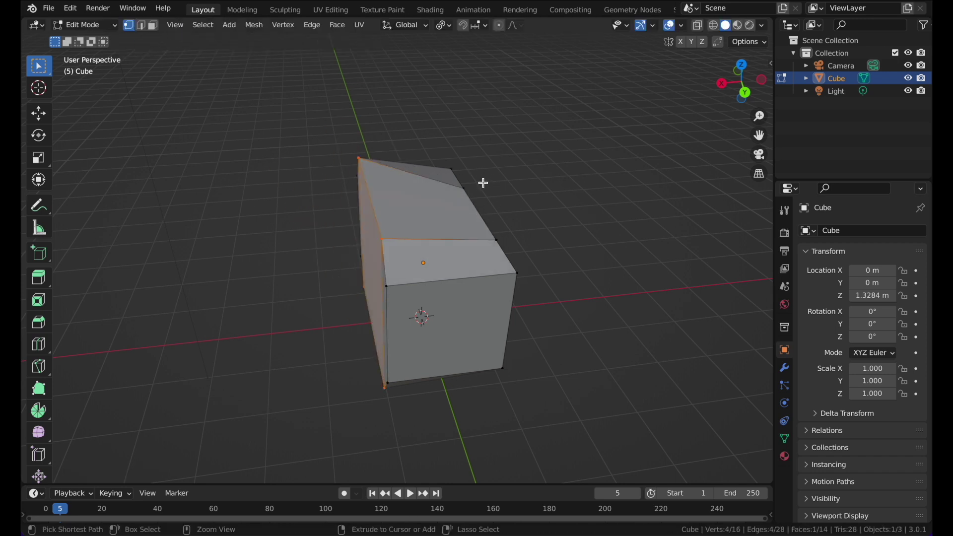
Undo the middle face's scaling and the two side extrusions back to the plain cube.
{"action": "key", "text": "ctrl+z"}
{"action": "key", "text": "ctrl+z"}
{"action": "key", "text": "ctrl+z"}
{"action": "key", "text": "ctrl+z"}
{"action": "key", "text": "ctrl+z"}
{"action": "key", "text": "ctrl+z"}
{"action": "key", "text": "ctrl+z"}
{"action": "key", "text": "ctrl+z"}
{"action": "middle_click_drag", "start_coordinate": [470, 183], "coordinate": [535, 169]}
{"action": "key", "text": "Tab"}
Try insetting the cube's top face to leave a narrow border, and undo the inset.
{"action": "key", "text": "Tab"}
{"action": "middle_click_drag", "start_coordinate": [488, 213], "coordinate": [506, 196]}
{"action": "scroll", "coordinate": [506, 196], "scroll_direction": "up", "scroll_amount": 2}
{"action": "middle_click_drag", "start_coordinate": [370, 224], "coordinate": [368, 204]}
{"action": "key", "text": "Tab"}
{"action": "scroll", "coordinate": [449, 243], "scroll_direction": "up", "scroll_amount": 3}
{"action": "key", "text": "Tab"}
{"action": "left_click", "coordinate": [368, 204]}
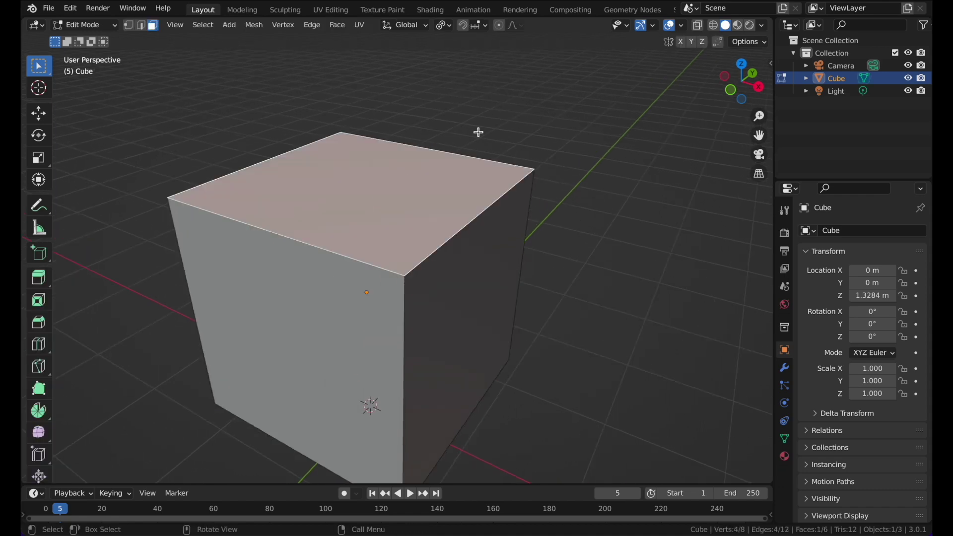
{"action": "key", "text": "i"}
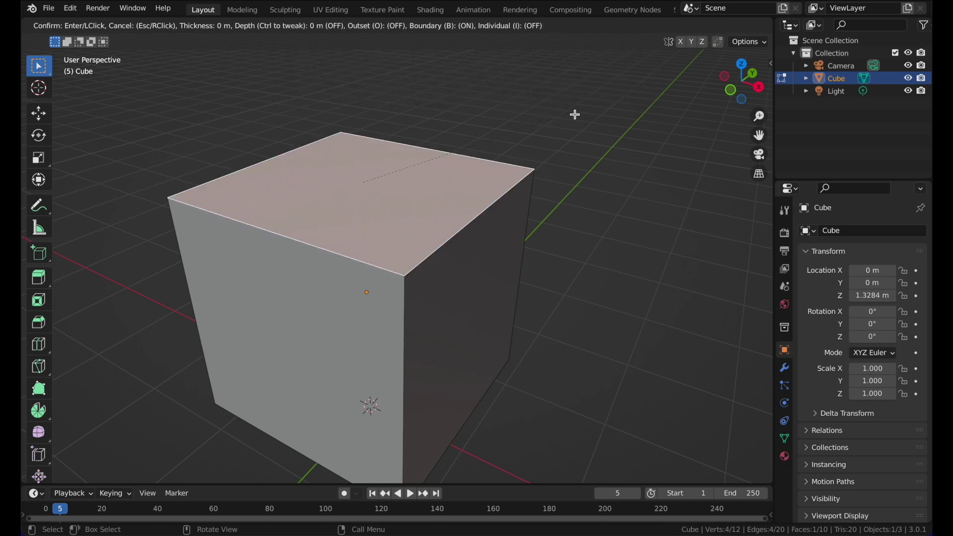
{"action": "left_click", "coordinate": [570, 145]}
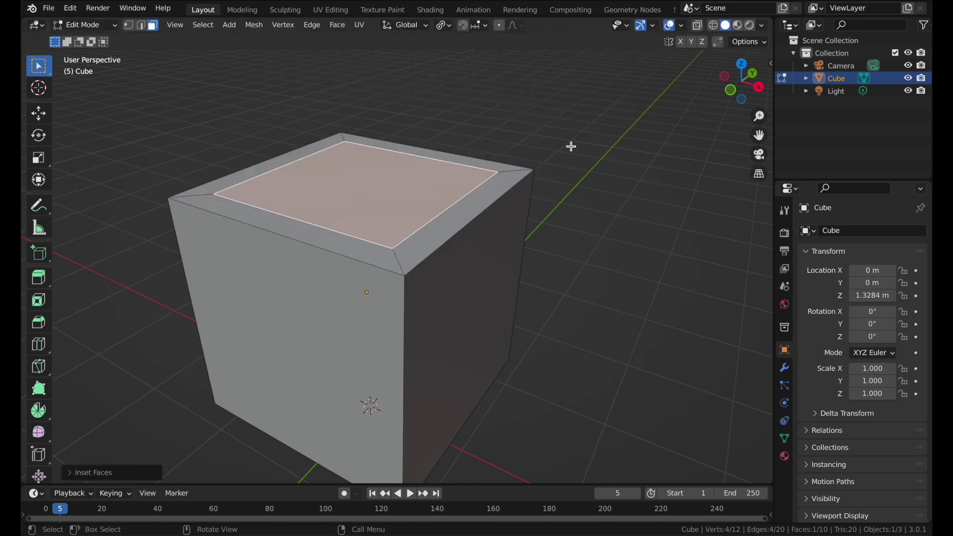
{"action": "key", "text": "ctrl+z"}
Extrude the top face in place, scale it inward to about 0.37, and undo the scaling and extrusion.
{"action": "key", "text": "e"}
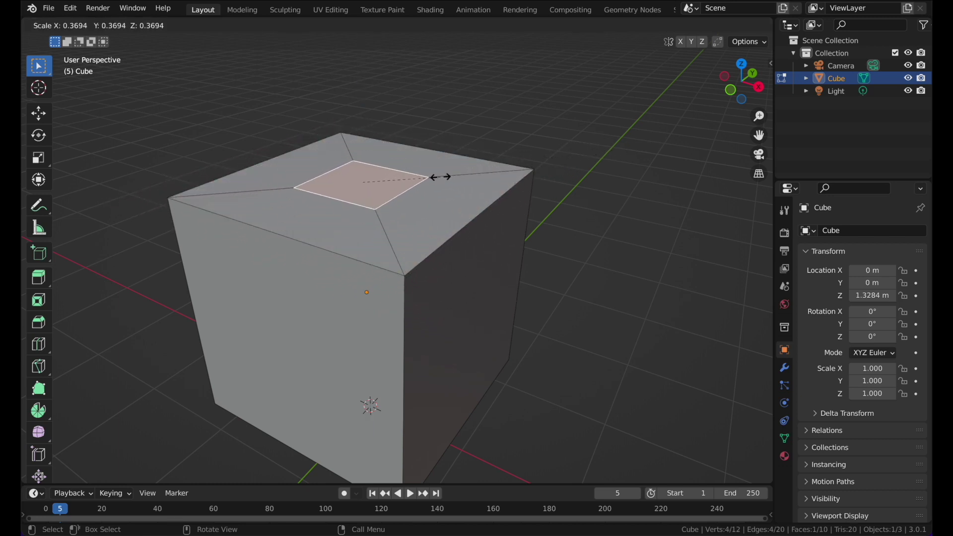
{"action": "left_click", "coordinate": [440, 176]}
{"action": "key", "text": "ctrl+z"}
Inset the cube's top face and extrude the inner face upward into a square block, adjusting its height along global Z.
{"action": "key", "text": "i"}
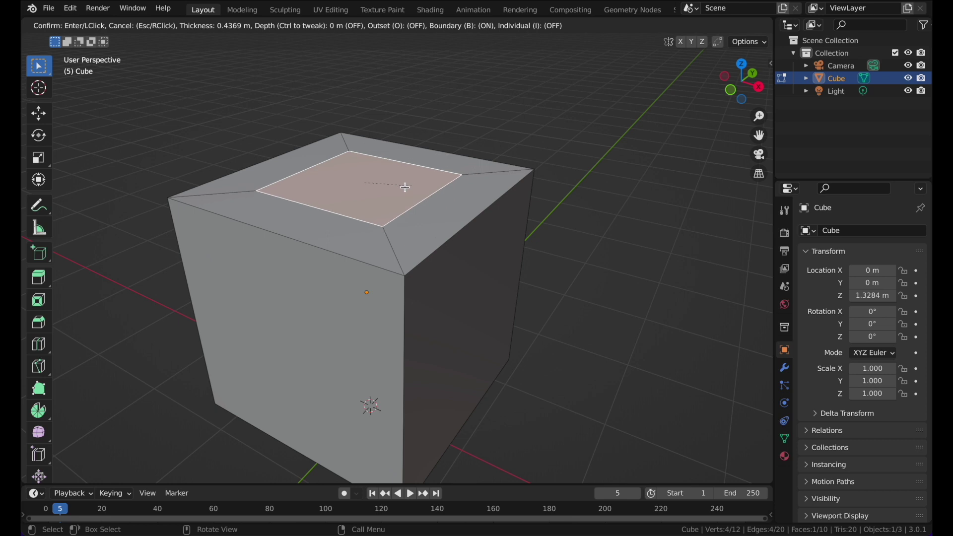
{"action": "left_click", "coordinate": [401, 187]}
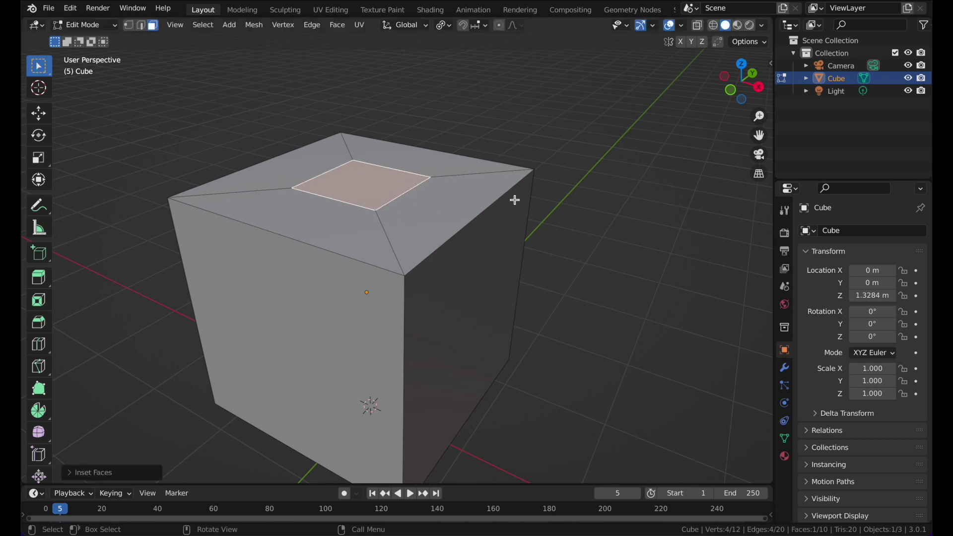
{"action": "key", "text": "e"}
{"action": "left_click", "coordinate": [493, 142]}
{"action": "key", "text": "g"}
{"action": "key", "text": "z"}
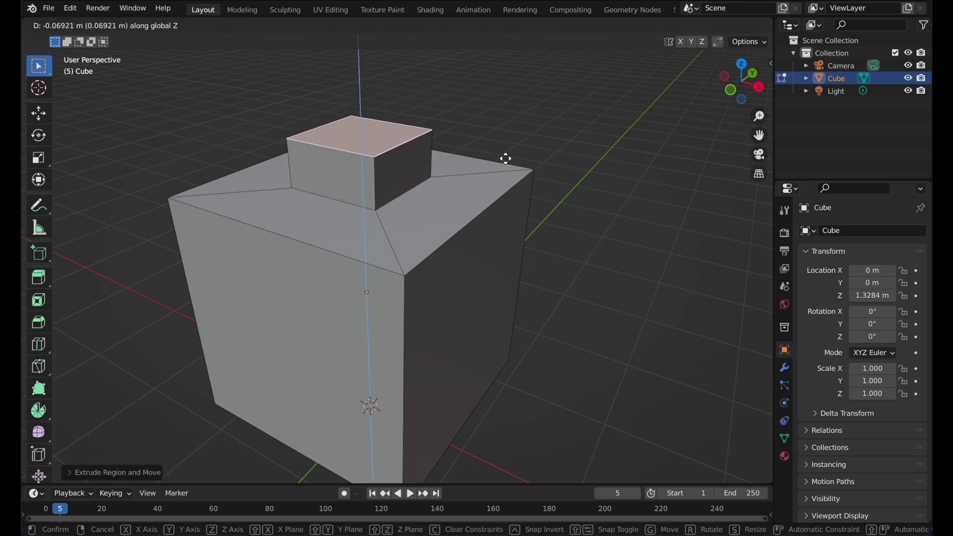
{"action": "left_click", "coordinate": [523, 134]}
Try moving the block's top face along global Y, and undo all edits back to the plain cube.
{"action": "key", "text": "g"}
{"action": "key", "text": "y"}
{"action": "left_click", "coordinate": [600, 136]}
{"action": "key", "text": "ctrl+z"}
{"action": "key", "text": "ctrl+z"}
{"action": "key", "text": "ctrl+z"}
{"action": "key", "text": "ctrl+z"}
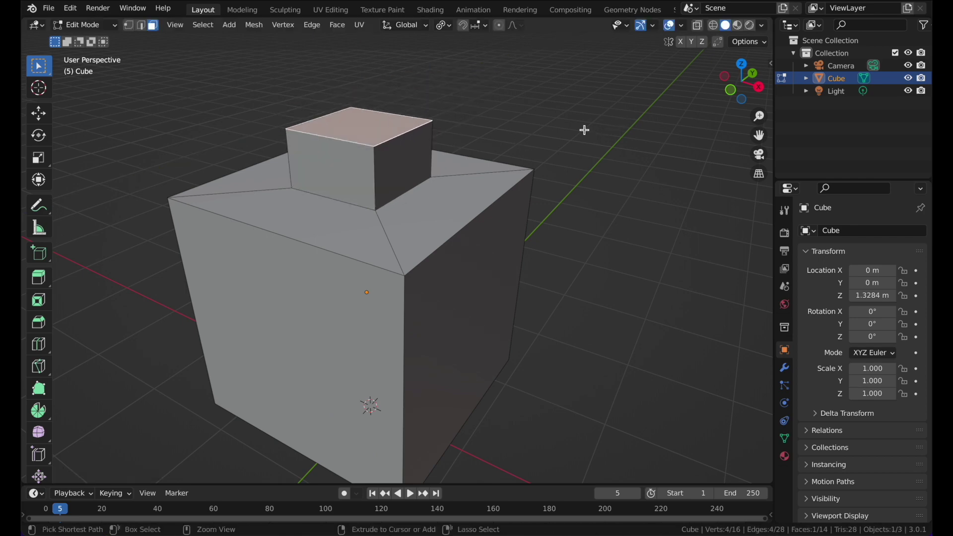
{"action": "middle_click_drag", "start_coordinate": [529, 110], "coordinate": [555, 212]}
{"action": "scroll", "coordinate": [556, 212], "scroll_direction": "up", "scroll_amount": 3}
{"action": "middle_click_drag", "start_coordinate": [484, 244], "coordinate": [510, 216]}
{"action": "key", "text": "Tab"}
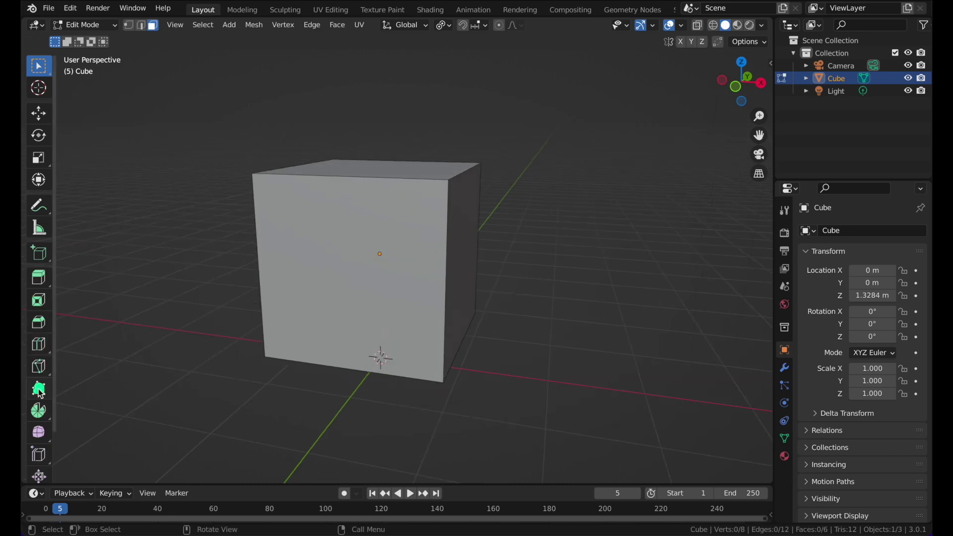
Bevel the edges of the cube's top face slightly with the one-segment Bevel tool, and return to Object Mode.
{"action": "left_click", "coordinate": [44, 324]}
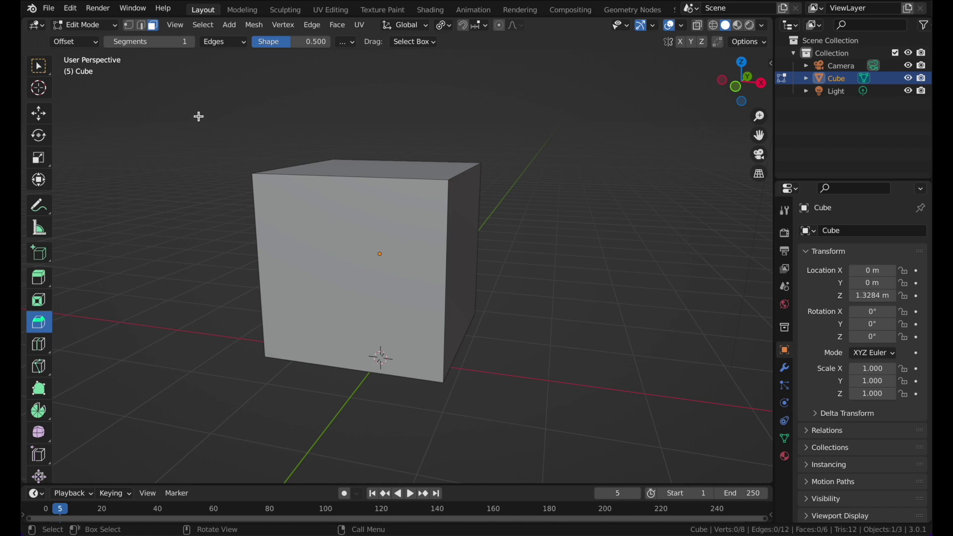
{"action": "left_click", "coordinate": [343, 170]}
{"action": "middle_click_drag", "start_coordinate": [358, 164], "coordinate": [385, 164]}
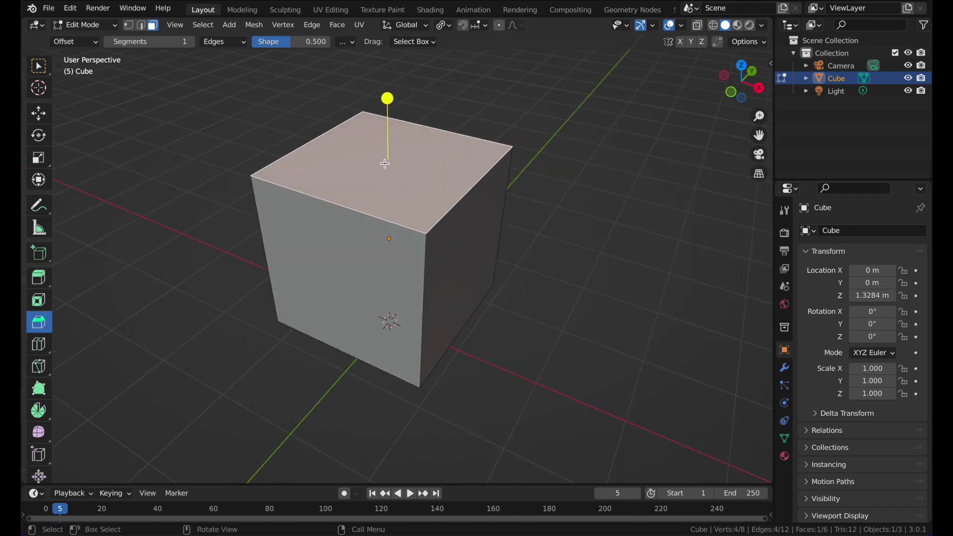
{"action": "middle_click_drag", "start_coordinate": [399, 126], "coordinate": [305, 140]}
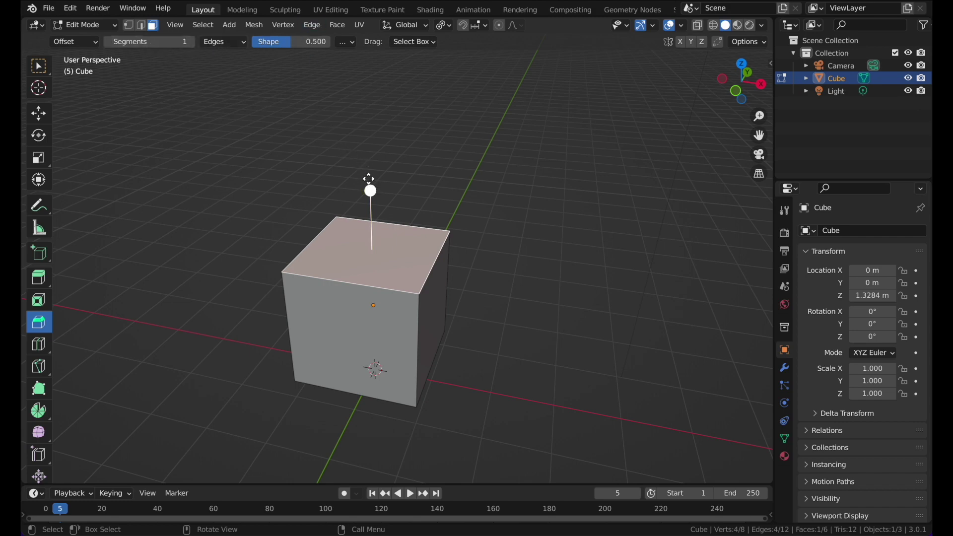
{"action": "middle_click_drag", "start_coordinate": [368, 179], "coordinate": [347, 151]}
{"action": "scroll", "coordinate": [353, 151], "scroll_direction": "up", "scroll_amount": 3}
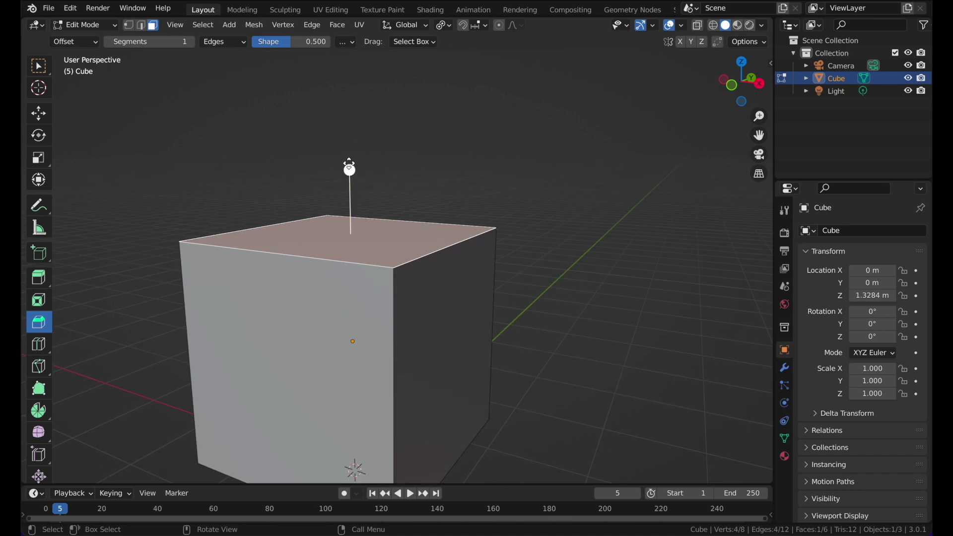
{"action": "left_click_drag", "start_coordinate": [350, 170], "coordinate": [373, 169]}
{"action": "key", "text": "Tab"}
{"action": "middle_click_drag", "start_coordinate": [389, 164], "coordinate": [384, 179]}
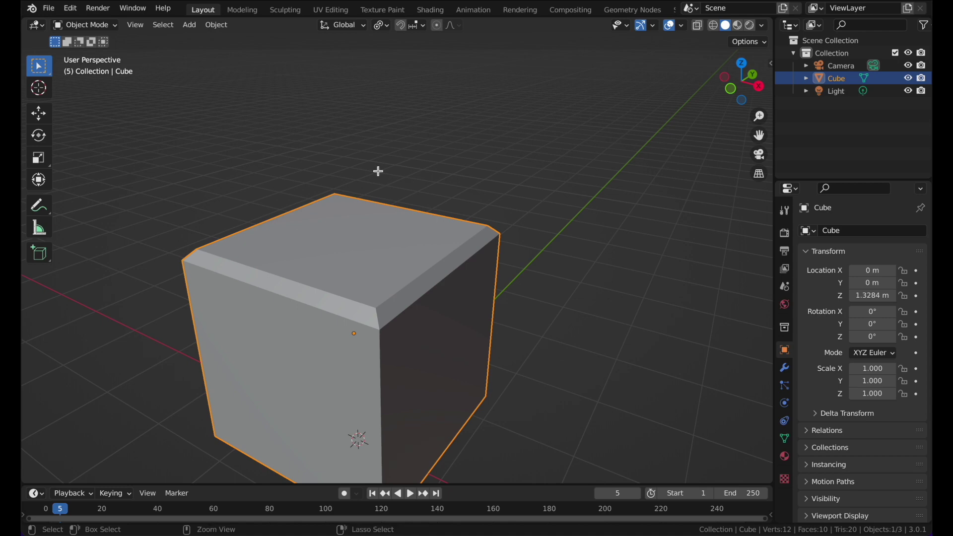
Undo the bevel on the cube's top face and switch back to the Select Box tool.
{"action": "key", "text": "ctrl+z"}
{"action": "key", "text": "ctrl+z"}
{"action": "left_click", "coordinate": [38, 73]}
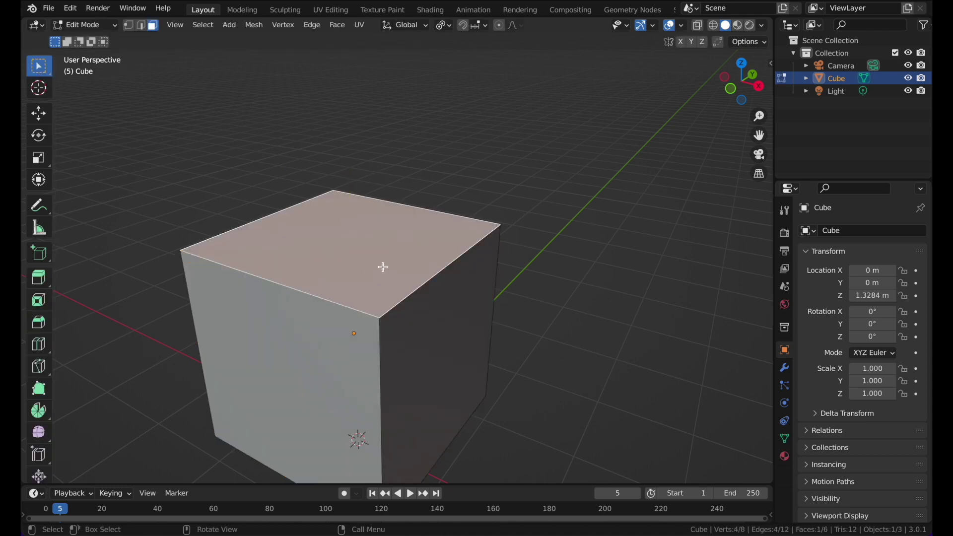
Try beveling the top face's edges with the Bevel command and the Bevel tool, and undo it.
{"action": "key", "text": "ctrl+b"}
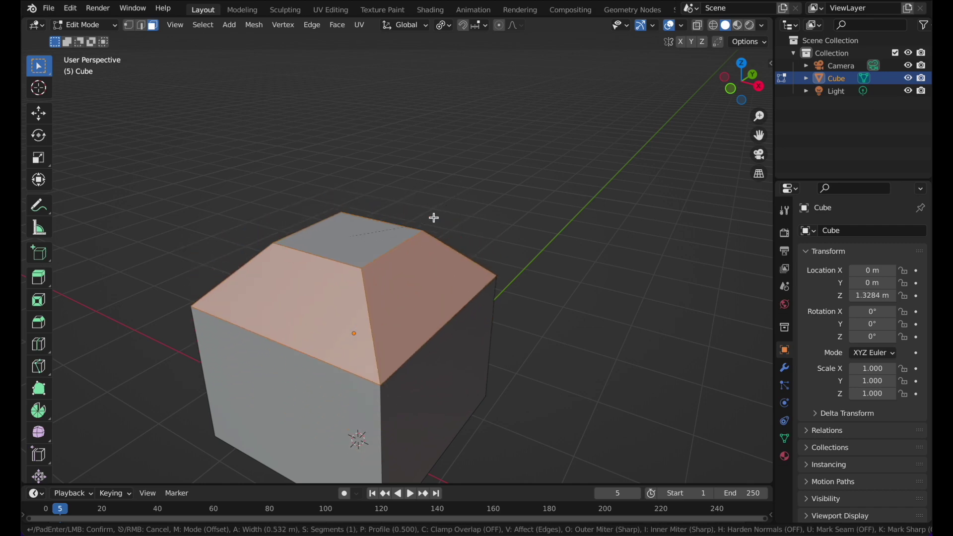
{"action": "left_click", "coordinate": [402, 226]}
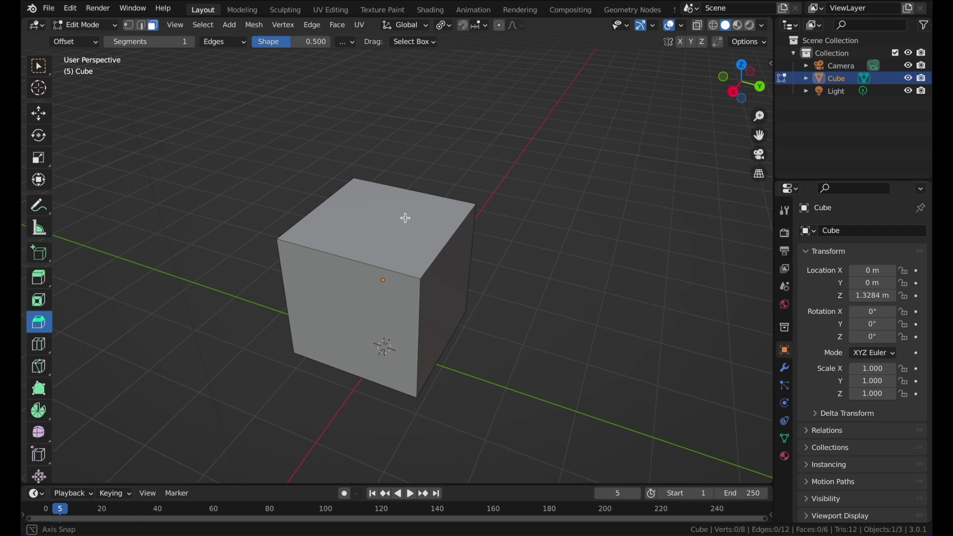
{"action": "mouse_move", "coordinate": [405, 165]}
{"action": "left_mouse_down"}
{"action": "mouse_move", "coordinate": [407, 144]}
{"action": "mouse_move", "coordinate": [408, 157]}
{"action": "left_mouse_up"}
{"action": "key", "text": "ctrl+z"}
{"action": "middle_click_drag", "start_coordinate": [434, 222], "coordinate": [422, 200]}
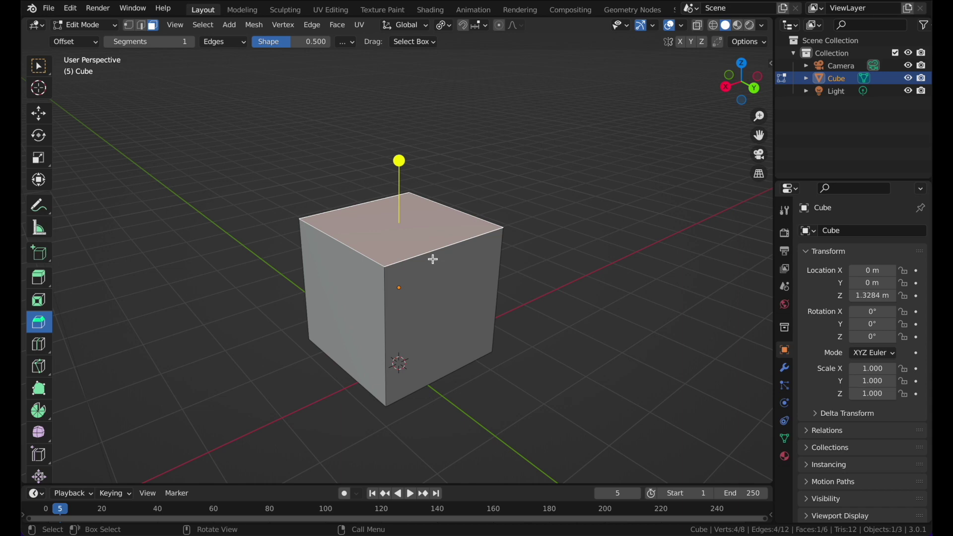
Try beveling all the cube's edges at once with the one-segment Bevel tool, and undo it.
{"action": "key", "text": "a"}
{"action": "middle_click_drag", "start_coordinate": [521, 211], "coordinate": [420, 226]}
{"action": "left_click", "coordinate": [540, 184]}
{"action": "key", "text": "a"}
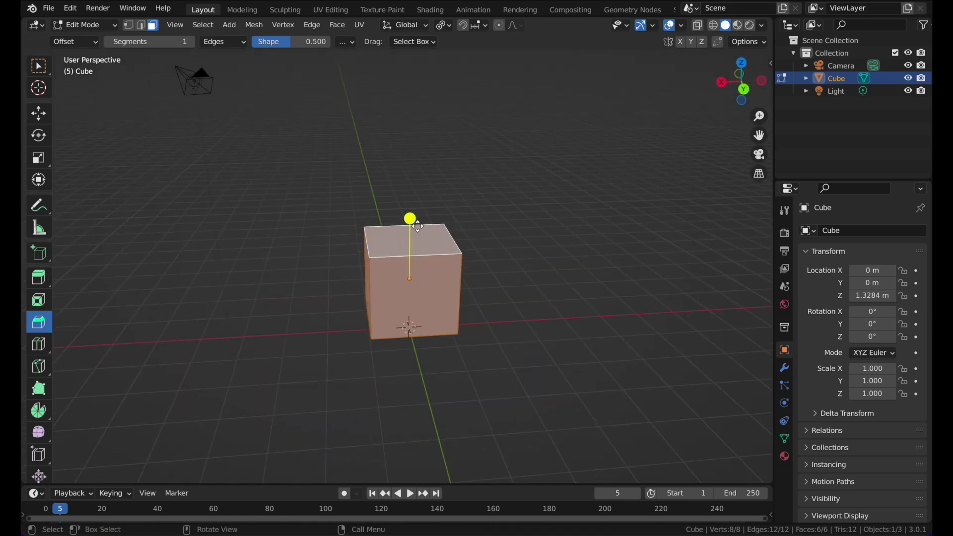
{"action": "left_click_drag", "start_coordinate": [411, 219], "coordinate": [414, 213]}
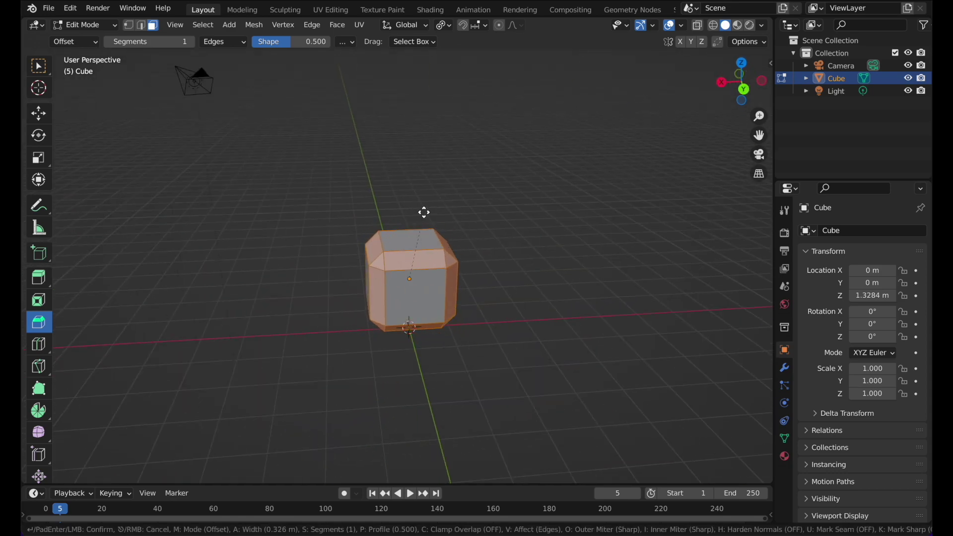
{"action": "left_click_drag", "start_coordinate": [437, 220], "coordinate": [436, 219]}
{"action": "key", "text": "Tab"}
{"action": "middle_click_drag", "start_coordinate": [496, 189], "coordinate": [591, 153]}
{"action": "scroll", "coordinate": [594, 156], "scroll_direction": "up", "scroll_amount": 4}
{"action": "key", "text": "ctrl+z"}
{"action": "key", "text": "ctrl+z"}
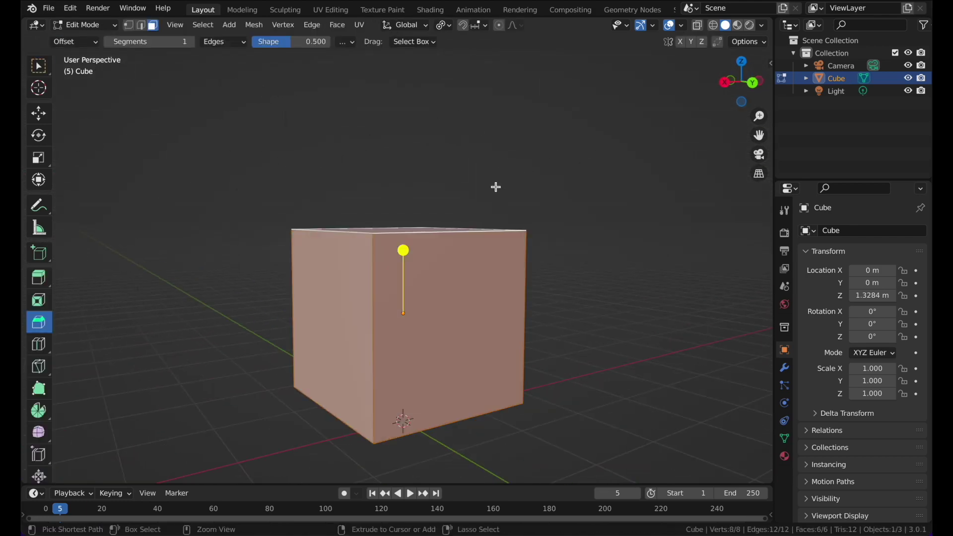
Try beveling all the cube's edges with the Bevel tool set to 3 segments.
{"action": "middle_click_drag", "start_coordinate": [461, 176], "coordinate": [322, 187]}
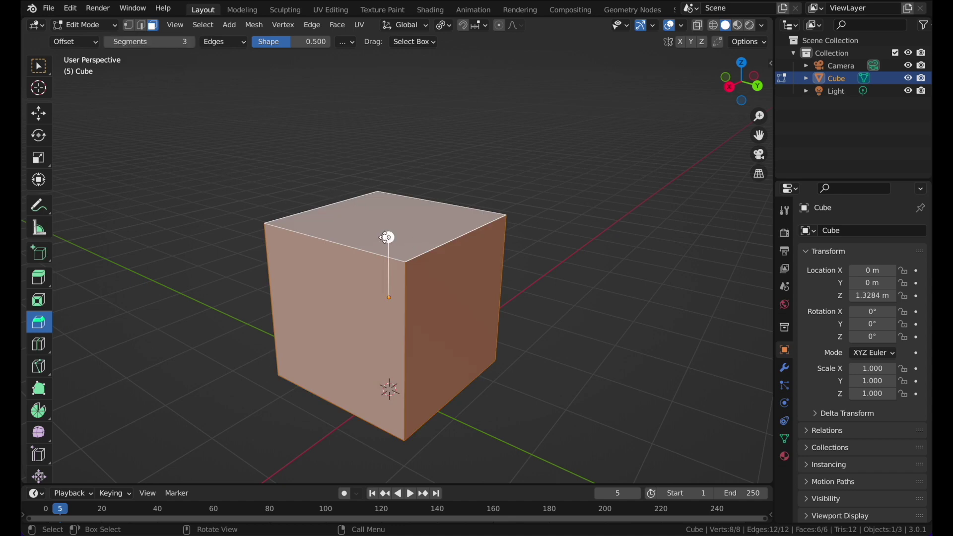
{"action": "left_click_drag", "start_coordinate": [385, 237], "coordinate": [364, 268]}
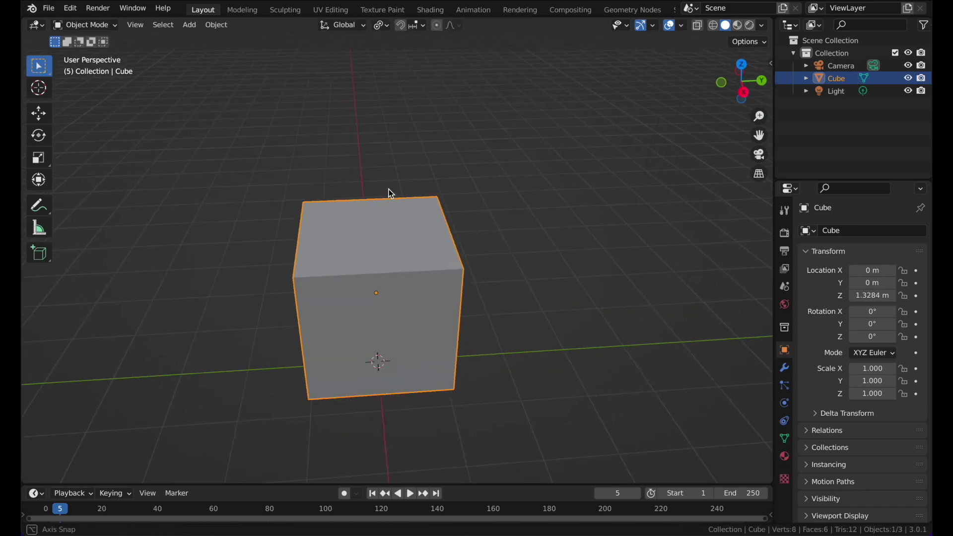
{"action": "middle_click_drag", "start_coordinate": [389, 189], "coordinate": [377, 165]}
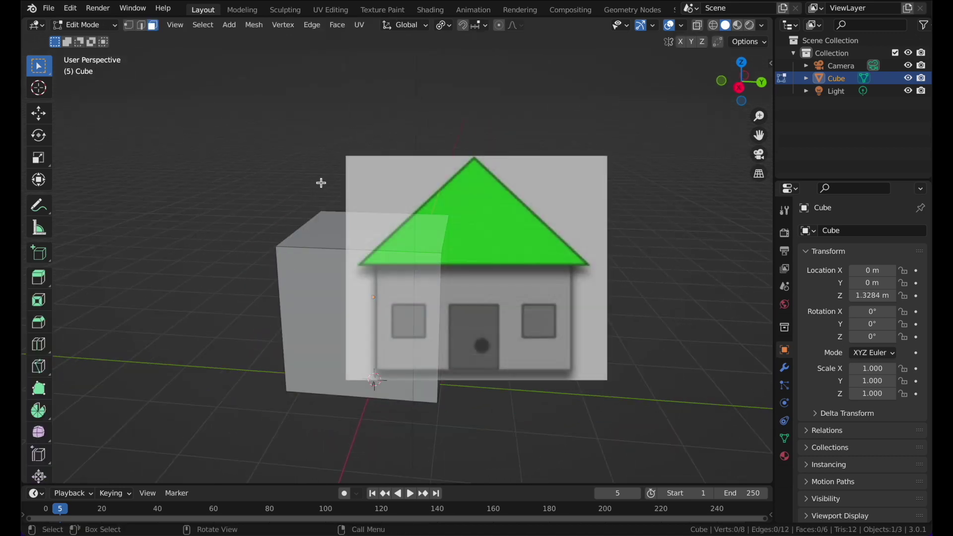
Add a single loop cut around the cube, splitting its top and front faces, with the Loop Cut tool.
{"action": "middle_click_drag", "start_coordinate": [428, 136], "coordinate": [296, 188]}
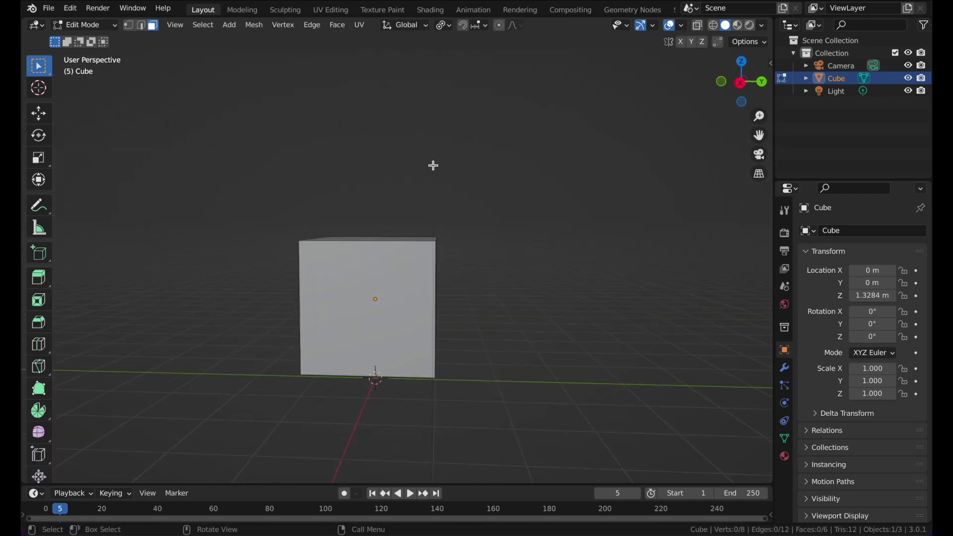
{"action": "key", "text": "Tab"}
{"action": "key", "text": "Tab"}
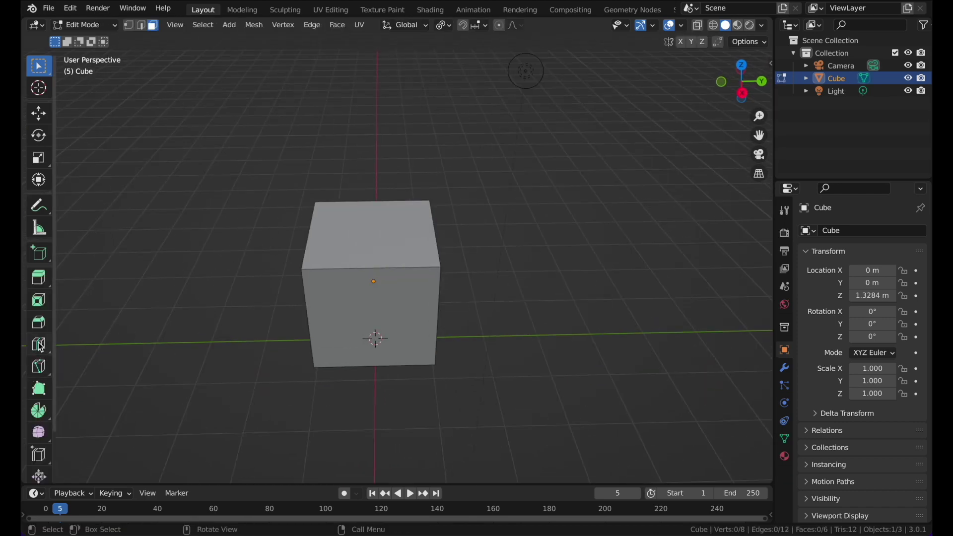
{"action": "left_click", "coordinate": [38, 345]}
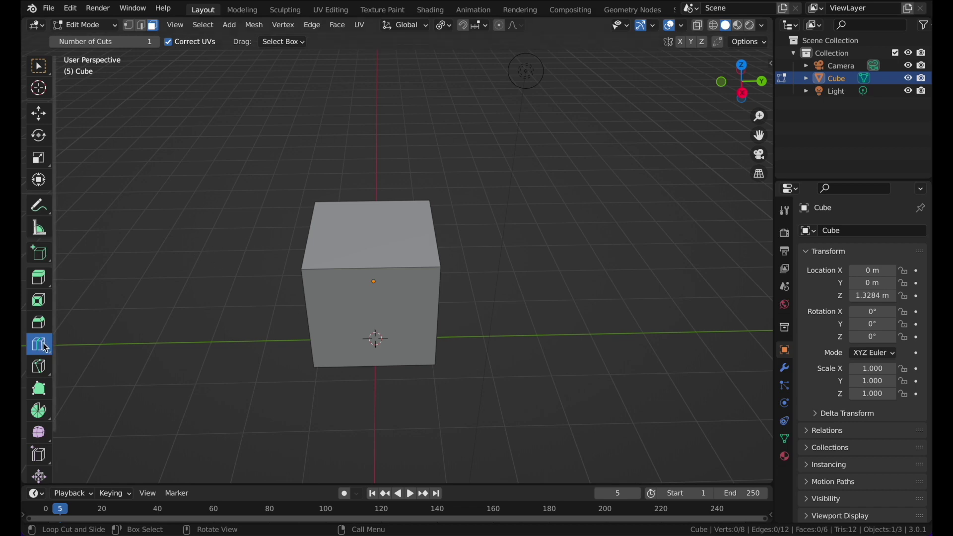
{"action": "middle_click_drag", "start_coordinate": [366, 209], "coordinate": [310, 177]}
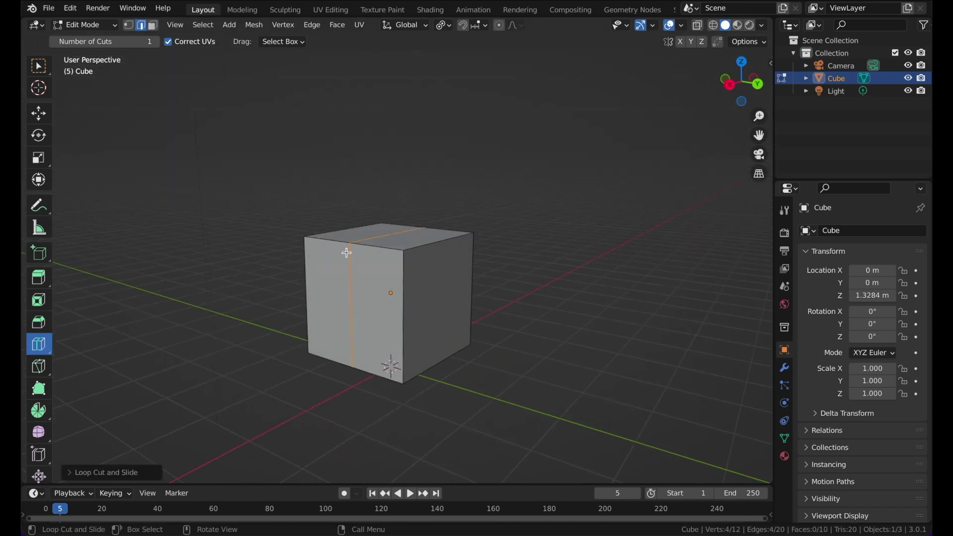
Select the loop cut's edge on the top face, try moving it freely, and undo the move.
{"action": "left_click", "coordinate": [44, 74]}
{"action": "middle_click_drag", "start_coordinate": [129, 95], "coordinate": [356, 211]}
{"action": "scroll", "coordinate": [356, 211], "scroll_direction": "up", "scroll_amount": 3}
{"action": "key", "text": "g"}
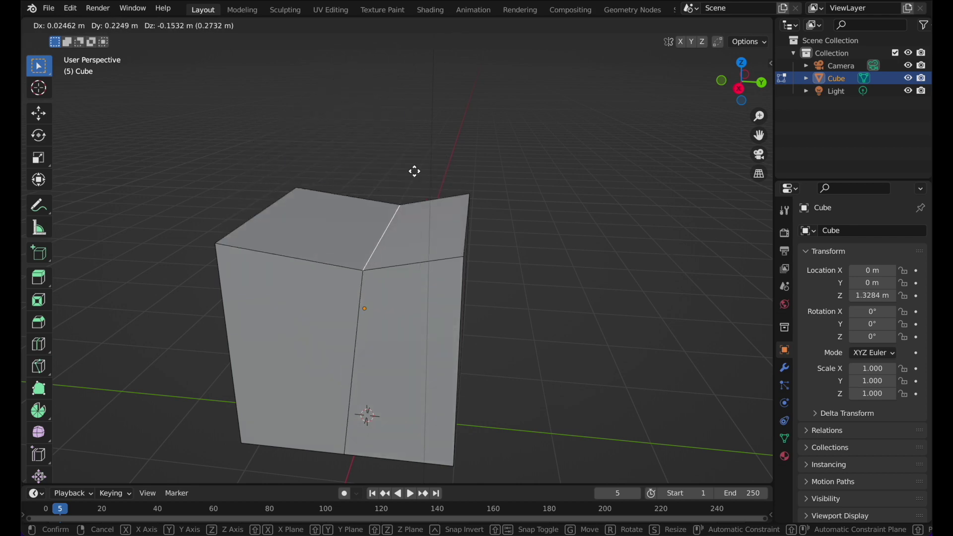
{"action": "left_click", "coordinate": [462, 151]}
{"action": "key", "text": "ctrl+z"}
{"action": "scroll", "coordinate": [462, 150], "scroll_direction": "down", "scroll_amount": 2}
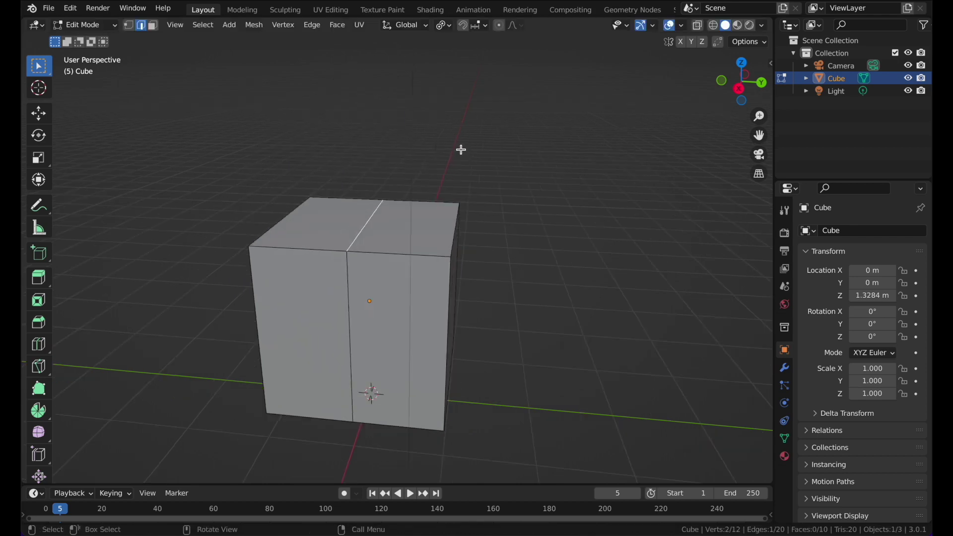
Raise the middle edge of the top face along global Z to form a gabled house roof.
{"action": "middle_click_drag", "start_coordinate": [461, 150], "coordinate": [419, 155]}
{"action": "scroll", "coordinate": [417, 148], "scroll_direction": "down", "scroll_amount": 2}
{"action": "scroll", "coordinate": [417, 148], "scroll_direction": "down", "scroll_amount": 2}
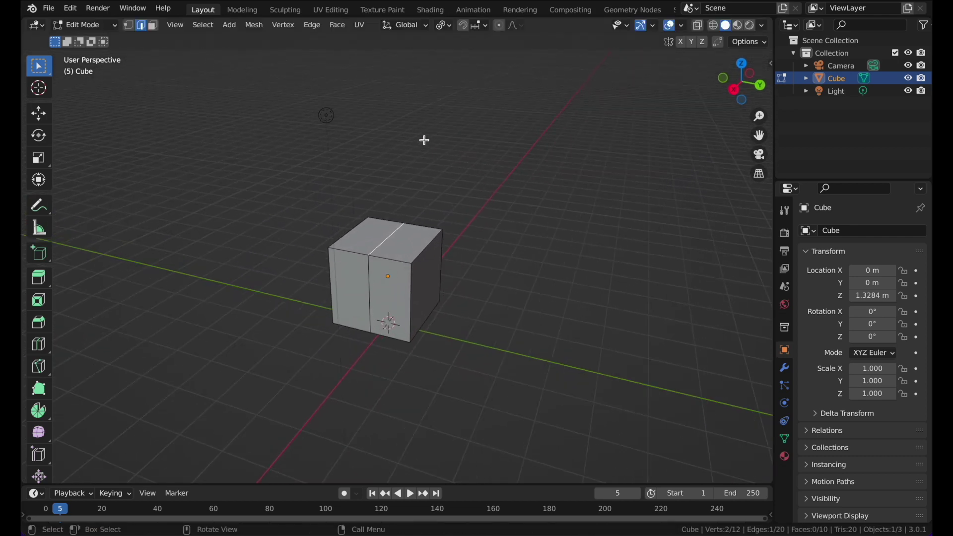
{"action": "key", "text": "g"}
{"action": "key", "text": "z"}
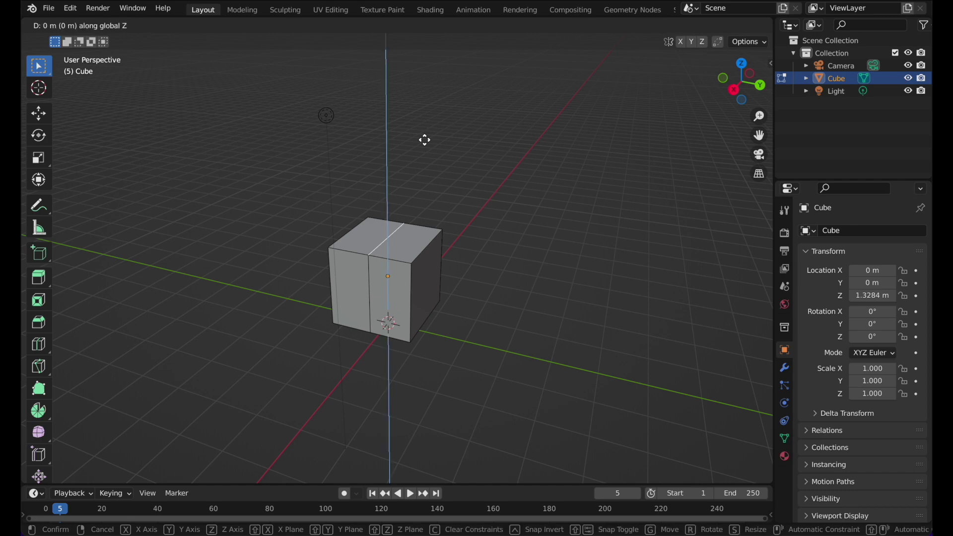
{"action": "left_click", "coordinate": [430, 95]}
{"action": "key", "text": "Tab"}
{"action": "middle_click_drag", "start_coordinate": [457, 228], "coordinate": [273, 206]}
{"action": "scroll", "coordinate": [374, 188], "scroll_direction": "up", "scroll_amount": 3}
{"action": "key", "text": "Tab"}
{"action": "middle_click_drag", "start_coordinate": [374, 187], "coordinate": [281, 125]}
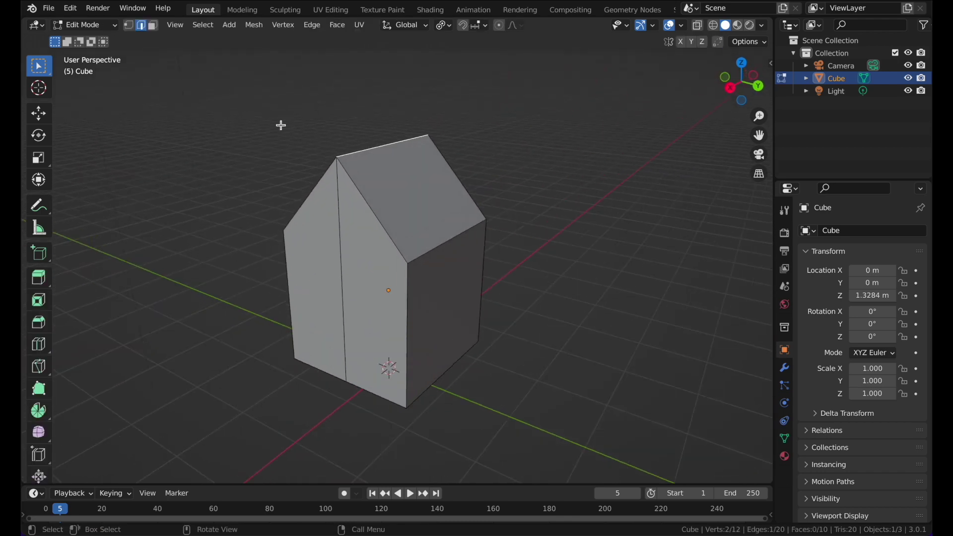
Extrude one sloped roof face outward to give that side of the roof thickness.
{"action": "left_click", "coordinate": [441, 187]}
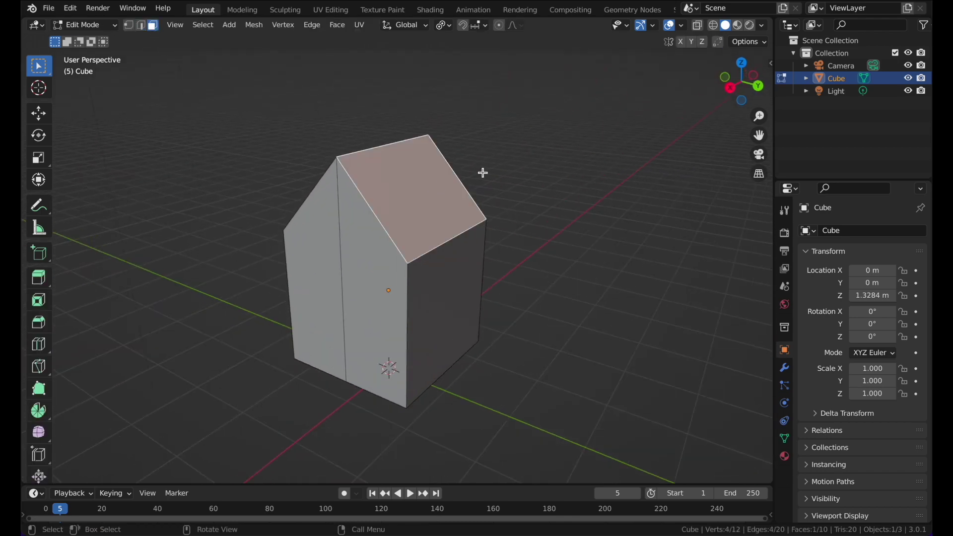
{"action": "middle_click_drag", "start_coordinate": [483, 171], "coordinate": [523, 170]}
{"action": "scroll", "coordinate": [547, 139], "scroll_direction": "up", "scroll_amount": 1}
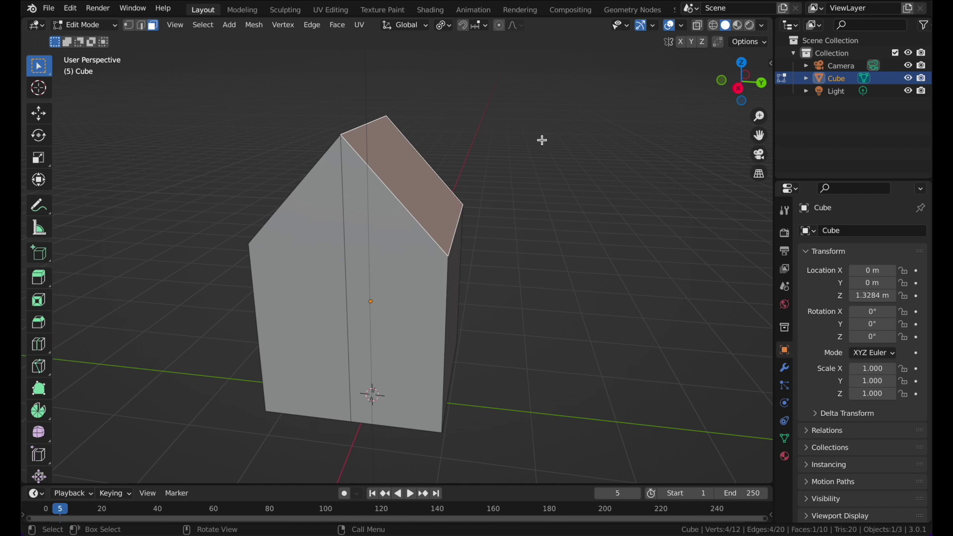
{"action": "key", "text": "e"}
{"action": "left_click", "coordinate": [553, 124]}
{"action": "key", "text": "Tab"}
{"action": "middle_click_drag", "start_coordinate": [502, 149], "coordinate": [486, 122]}
{"action": "key", "text": "Tab"}
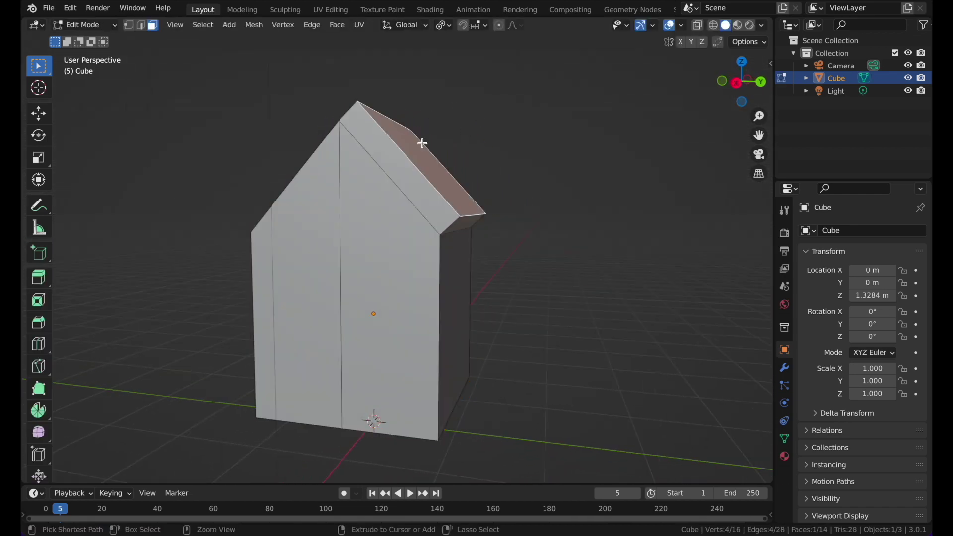
Undo the roof extrusion, the raised ridge and the loop cut back to the plain cube.
{"action": "key", "text": "ctrl+z"}
{"action": "key", "text": "ctrl+z"}
{"action": "key", "text": "ctrl+z"}
{"action": "key", "text": "ctrl+z"}
{"action": "key", "text": "ctrl+z"}
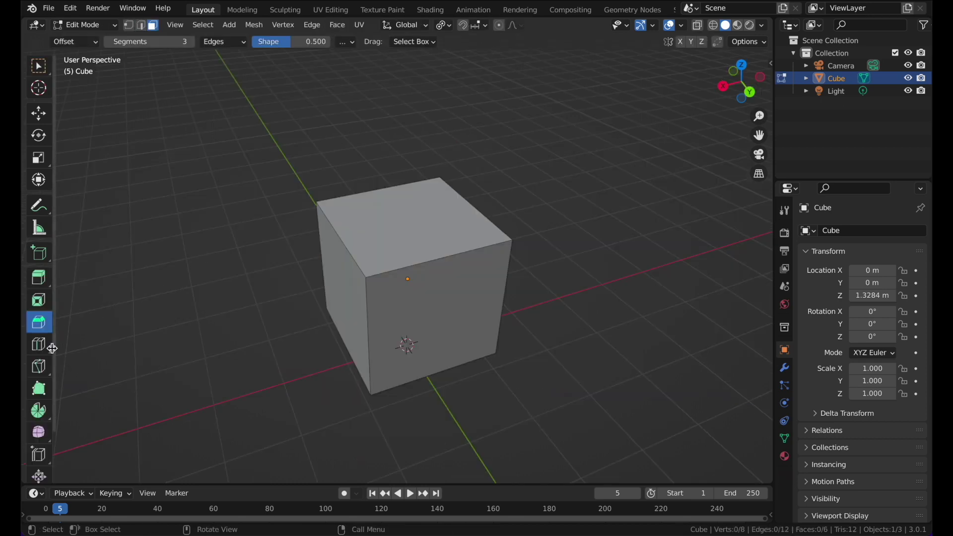
Add 4 evenly spaced parallel loop cuts around the cube without sliding them.
{"action": "left_click", "coordinate": [43, 343]}
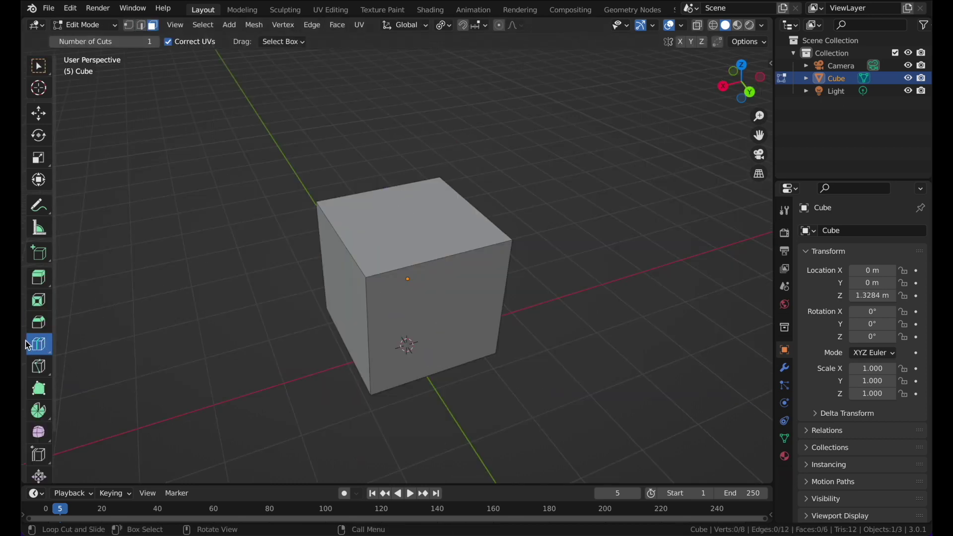
{"action": "left_click", "coordinate": [47, 73]}
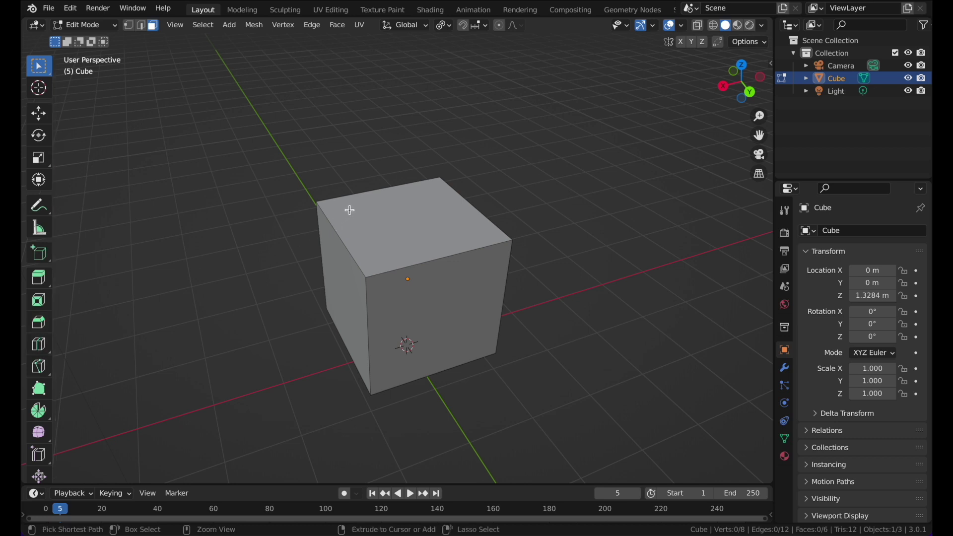
{"action": "key", "text": "ctrl+r"}
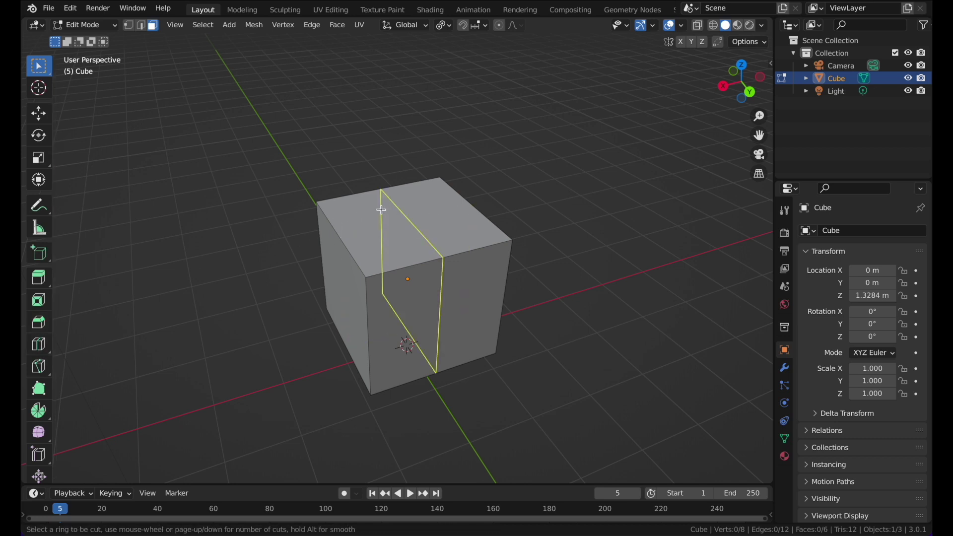
{"action": "scroll", "coordinate": [377, 207], "scroll_direction": "up", "scroll_amount": 7}
{"action": "scroll", "coordinate": [377, 207], "scroll_direction": "down", "scroll_amount": 5}
{"action": "scroll", "coordinate": [378, 207], "scroll_direction": "up", "scroll_amount": 6}
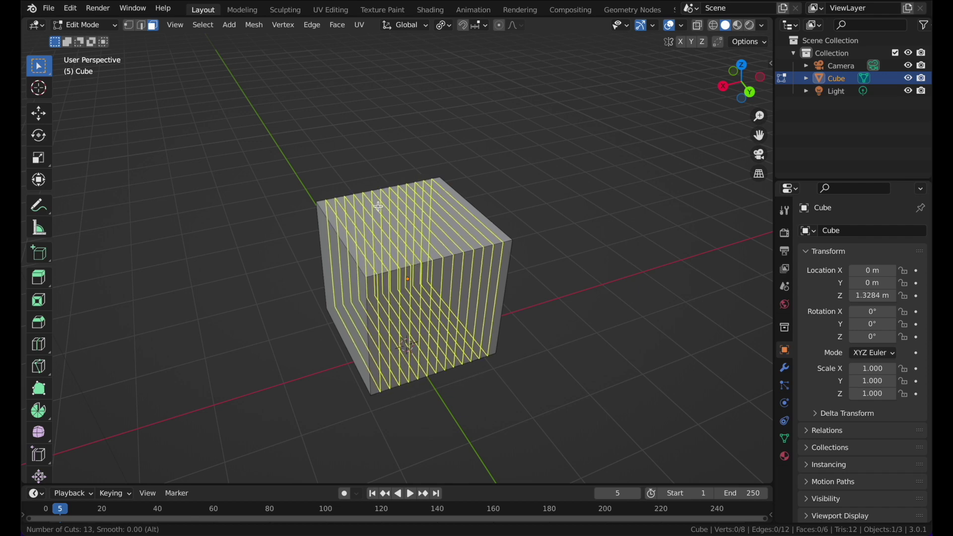
{"action": "scroll", "coordinate": [378, 206], "scroll_direction": "up", "scroll_amount": 20}
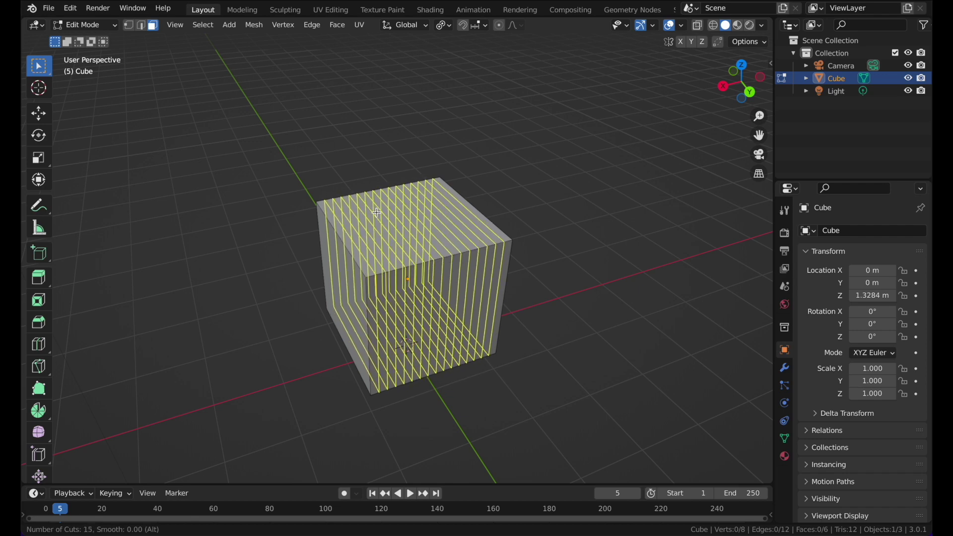
{"action": "scroll", "coordinate": [379, 211], "scroll_direction": "up", "scroll_amount": 1}
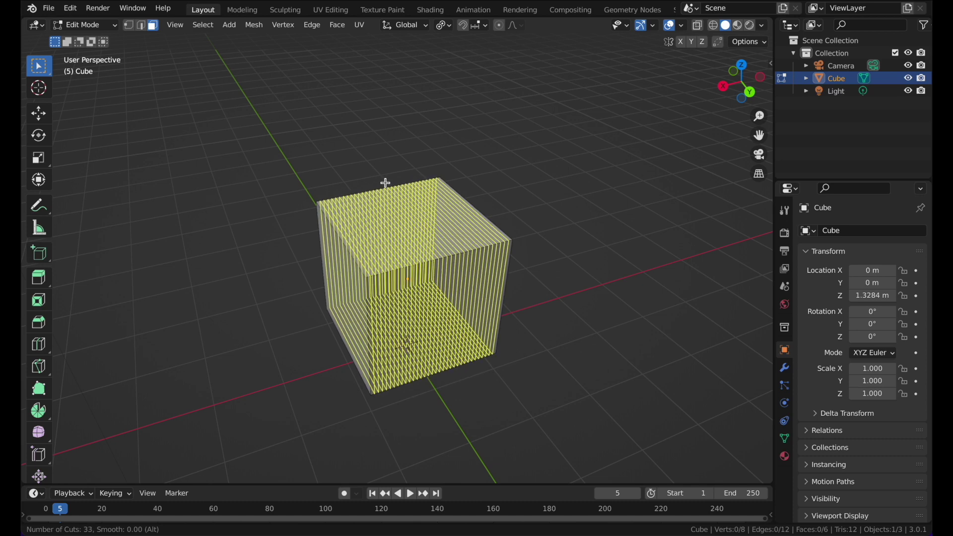
{"action": "scroll", "coordinate": [387, 187], "scroll_direction": "down", "scroll_amount": 20}
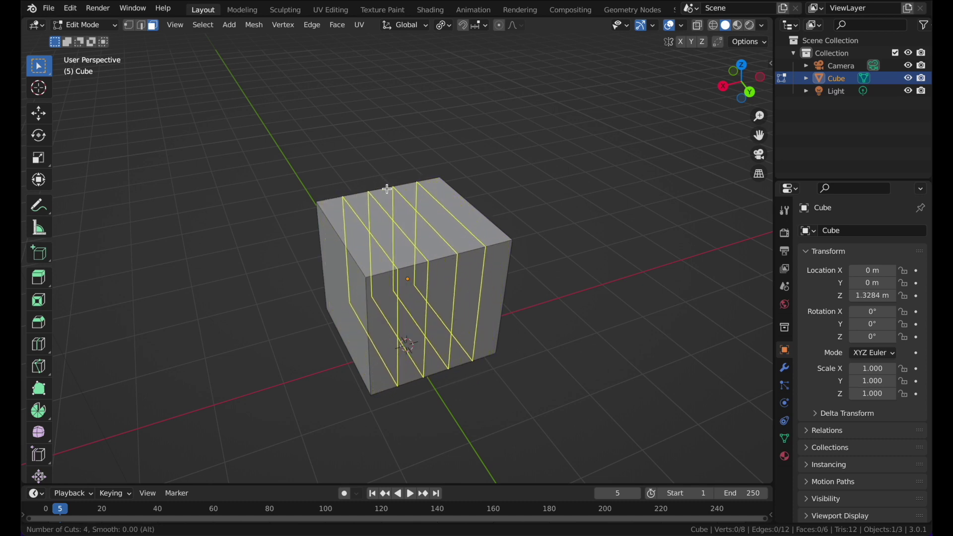
{"action": "left_click", "coordinate": [382, 192]}
{"action": "right_click", "coordinate": [428, 177]}
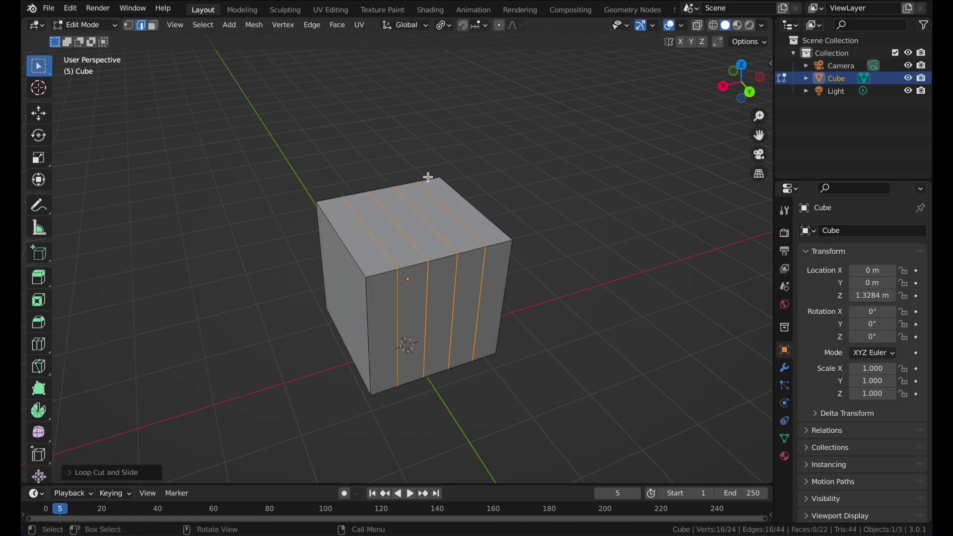
Select the two central edges across the cube's top face and turn on proportional editing.
{"action": "middle_click_drag", "start_coordinate": [445, 175], "coordinate": [308, 203]}
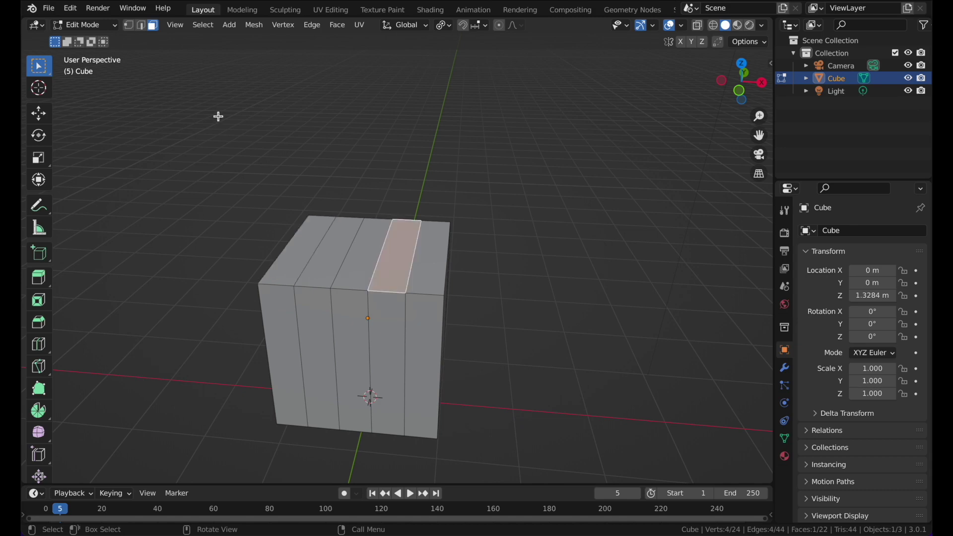
{"action": "left_click", "coordinate": [411, 260]}
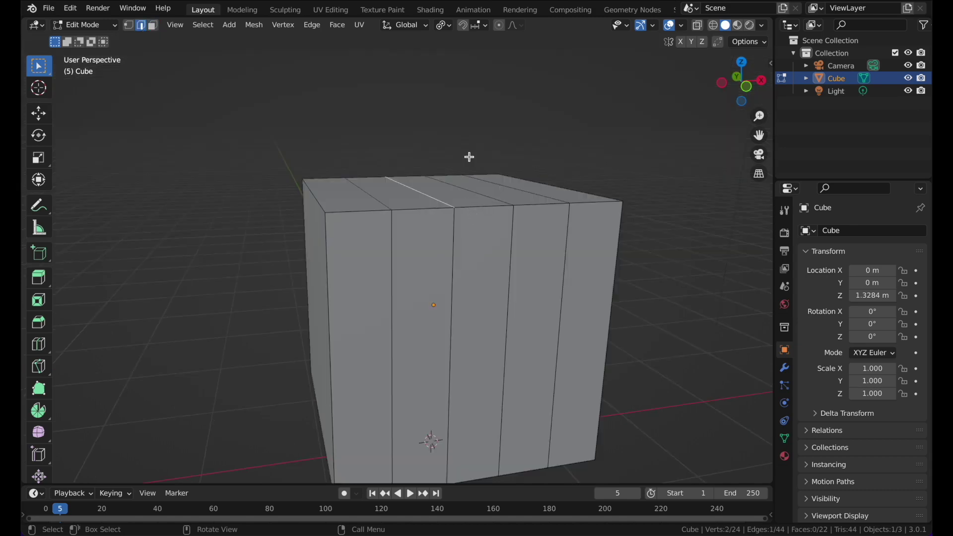
{"action": "middle_click_drag", "start_coordinate": [469, 157], "coordinate": [411, 217]}
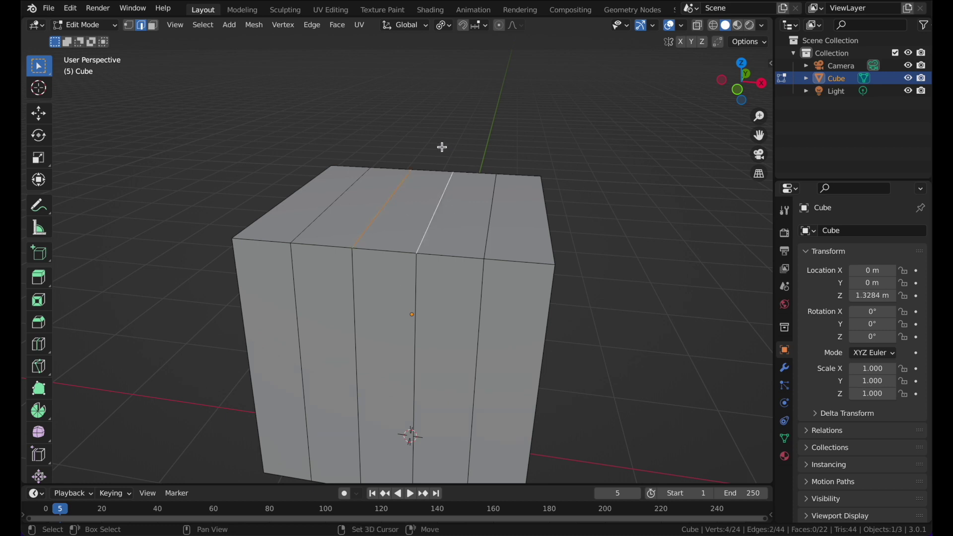
{"action": "scroll", "coordinate": [425, 184], "scroll_direction": "down", "scroll_amount": 4}
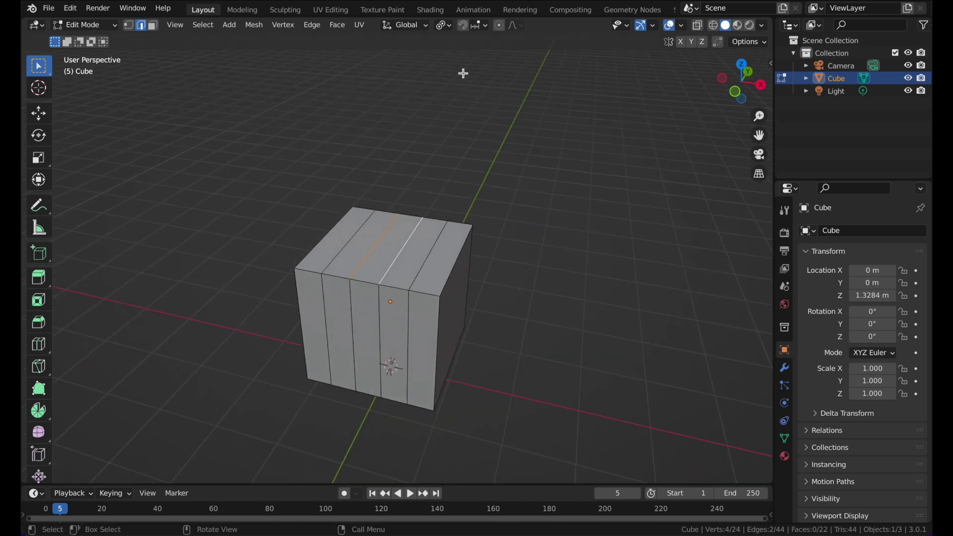
{"action": "left_click", "coordinate": [500, 25]}
Move the two selected top edges with Smooth proportional editing, varying the influence radius to bend the surrounding geometry.
{"action": "key", "text": "g"}
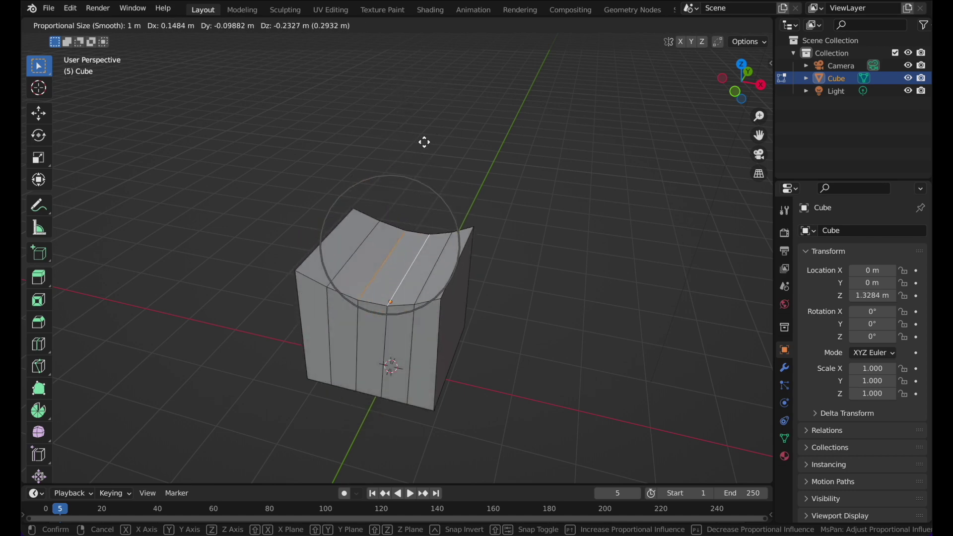
{"action": "scroll", "coordinate": [427, 106], "scroll_direction": "down", "scroll_amount": 6}
{"action": "scroll", "coordinate": [419, 110], "scroll_direction": "up", "scroll_amount": 14}
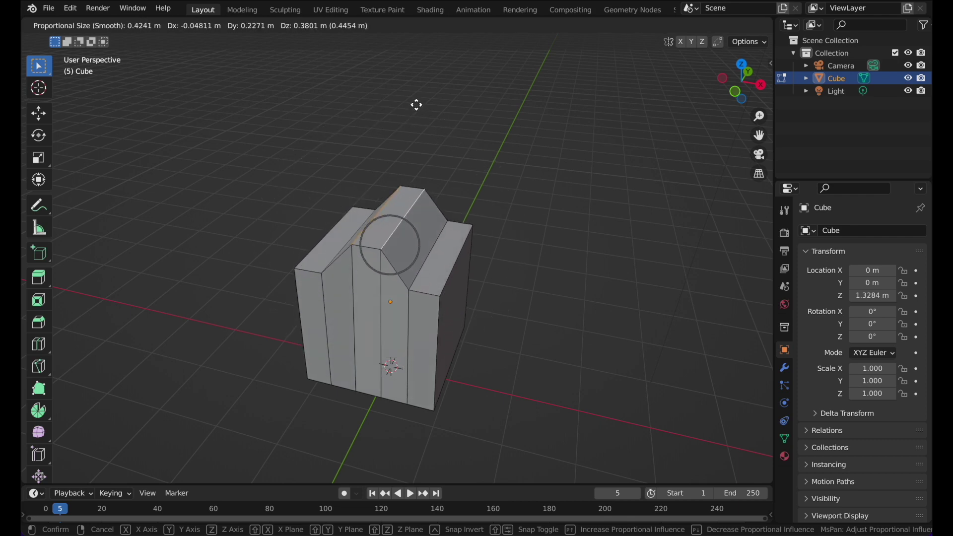
{"action": "scroll", "coordinate": [417, 105], "scroll_direction": "down", "scroll_amount": 19}
{"action": "scroll", "coordinate": [417, 105], "scroll_direction": "up", "scroll_amount": 20}
{"action": "scroll", "coordinate": [416, 105], "scroll_direction": "up", "scroll_amount": 11}
{"action": "scroll", "coordinate": [414, 72], "scroll_direction": "up", "scroll_amount": 3}
{"action": "scroll", "coordinate": [410, 92], "scroll_direction": "down", "scroll_amount": 19}
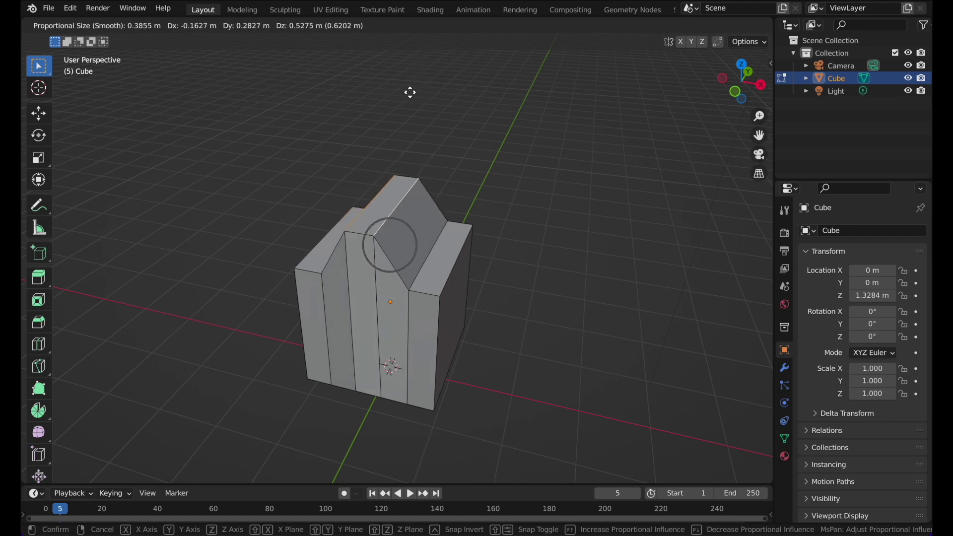
{"action": "scroll", "coordinate": [412, 94], "scroll_direction": "down", "scroll_amount": 11}
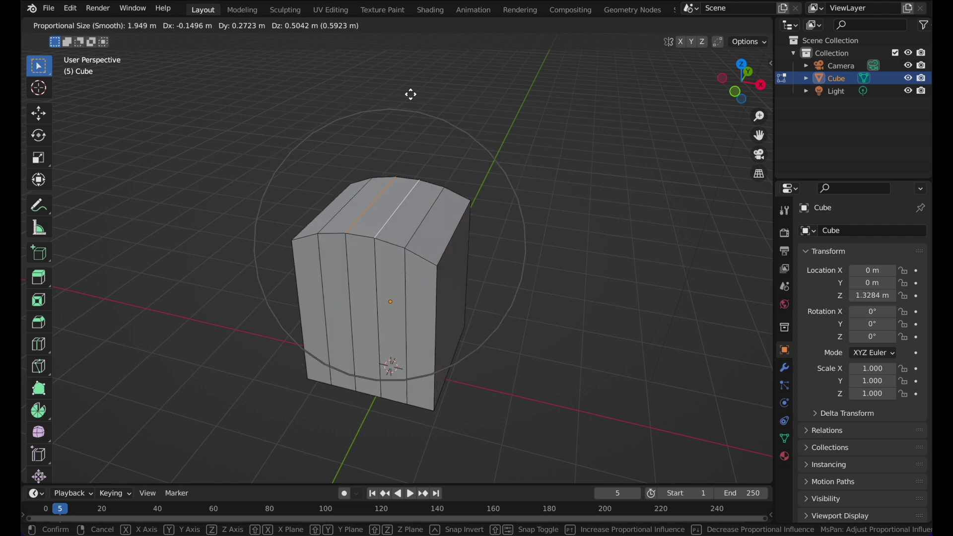
{"action": "scroll", "coordinate": [411, 95], "scroll_direction": "up", "scroll_amount": 6}
{"action": "left_click", "coordinate": [420, 474]}
Check the deformed cube in Object Mode and undo the last edit.
{"action": "middle_click_drag", "start_coordinate": [579, 283], "coordinate": [343, 253]}
{"action": "key", "text": "Tab"}
{"action": "key", "text": "Tab"}
{"action": "middle_click_drag", "start_coordinate": [402, 224], "coordinate": [489, 236]}
{"action": "key", "text": "ctrl+z"}
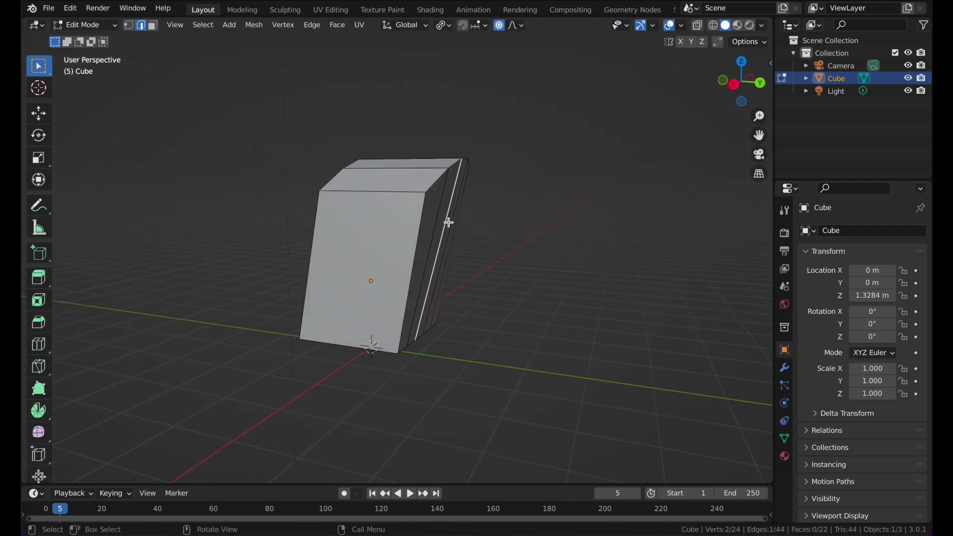
Move one vertical side edge with proportional editing and check the deformed shape in Object Mode.
{"action": "key", "text": "g"}
{"action": "left_click", "coordinate": [517, 211]}
{"action": "middle_click_drag", "start_coordinate": [522, 213], "coordinate": [512, 89]}
{"action": "key", "text": "Tab"}
Undo the proportional edits to restore the plain cube and return to Object Mode.
{"action": "key", "text": "Tab"}
{"action": "key", "text": "Tab"}
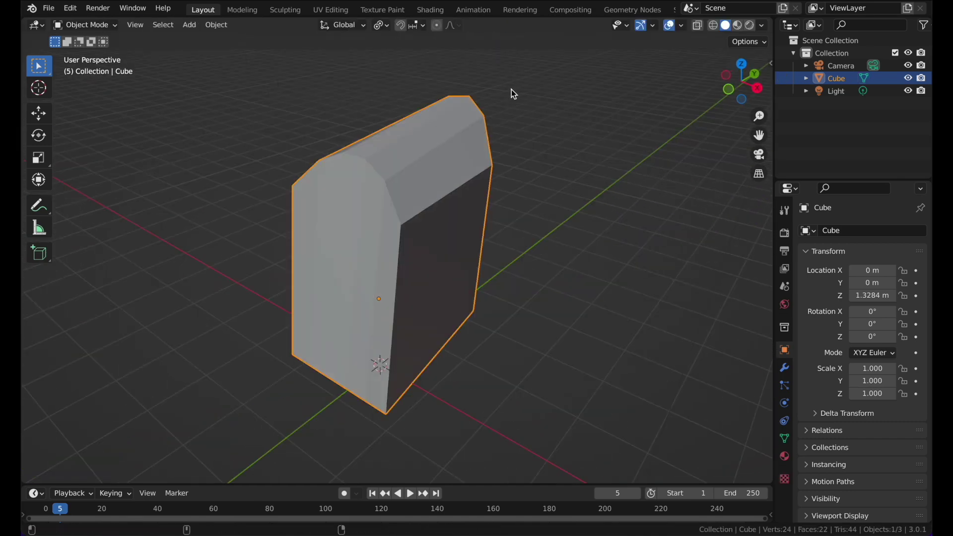
{"action": "key", "text": "Tab"}
{"action": "key", "text": "ctrl+z"}
{"action": "left_click", "coordinate": [390, 230]}
{"action": "key", "text": "Tab"}
{"action": "middle_click_drag", "start_coordinate": [430, 158], "coordinate": [564, 174]}
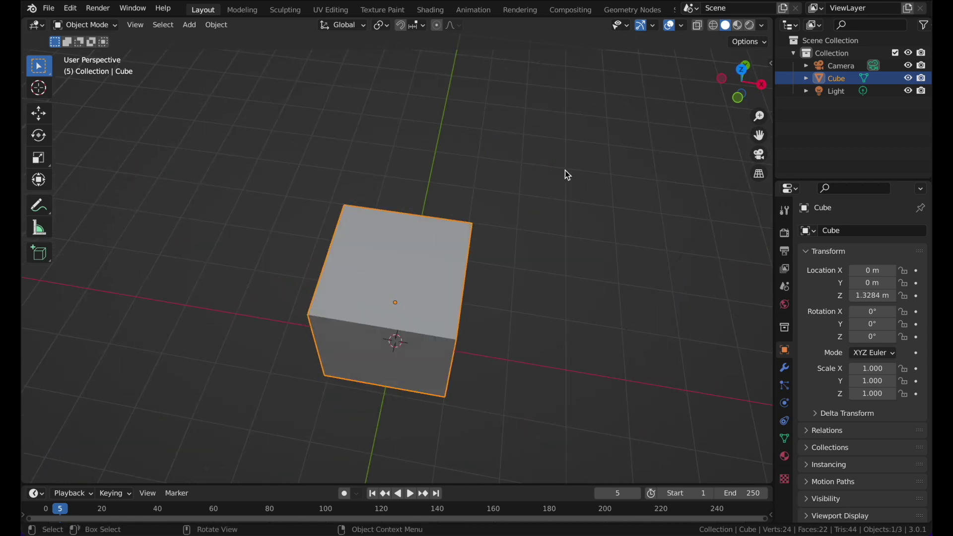
Look through the cube's material, modifier and object properties and the scene's view layer and render properties.
{"action": "left_click", "coordinate": [785, 457]}
{"action": "left_click", "coordinate": [785, 366]}
{"action": "left_click", "coordinate": [784, 350]}
{"action": "left_click", "coordinate": [785, 366]}
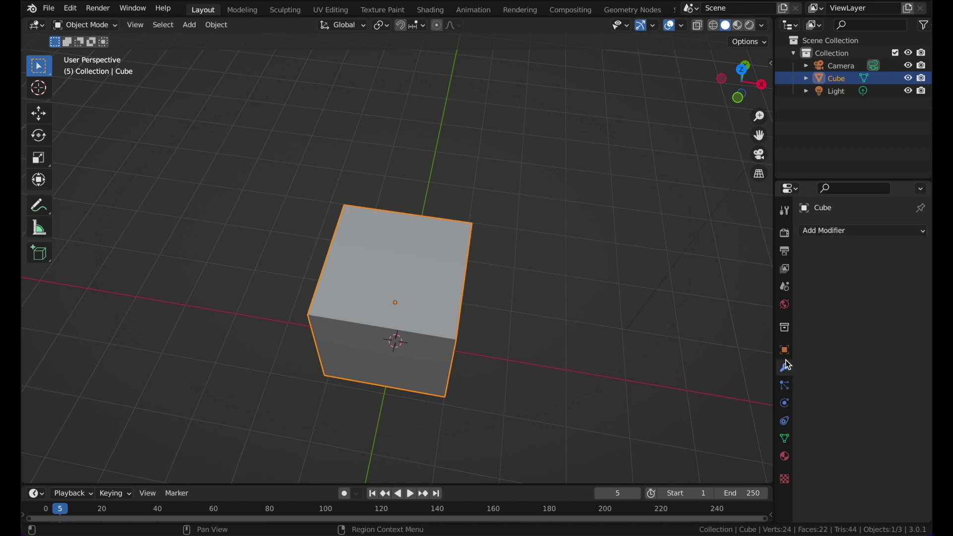
{"action": "left_click", "coordinate": [784, 270]}
{"action": "left_click", "coordinate": [788, 236]}
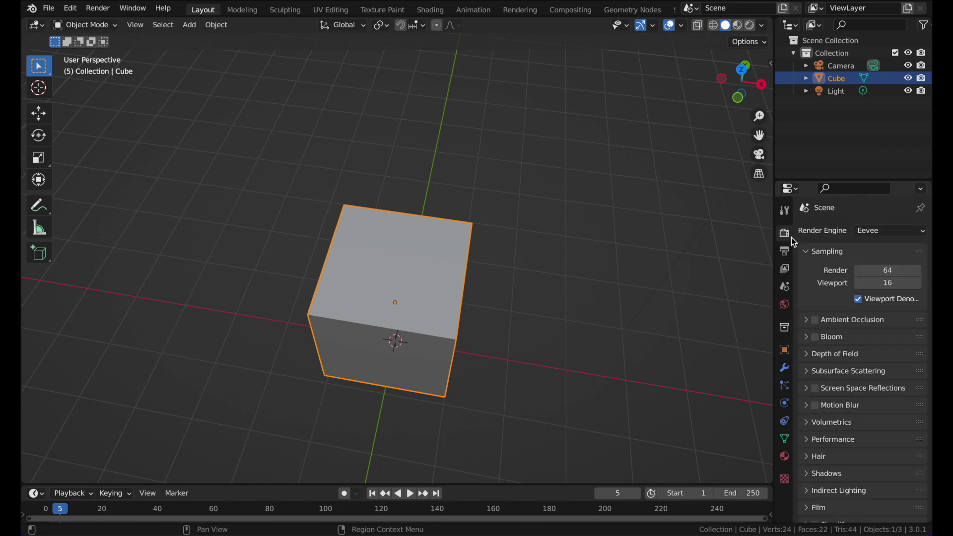
Unlink the existing material from the cube and create a new material in its slot.
{"action": "left_click", "coordinate": [791, 457]}
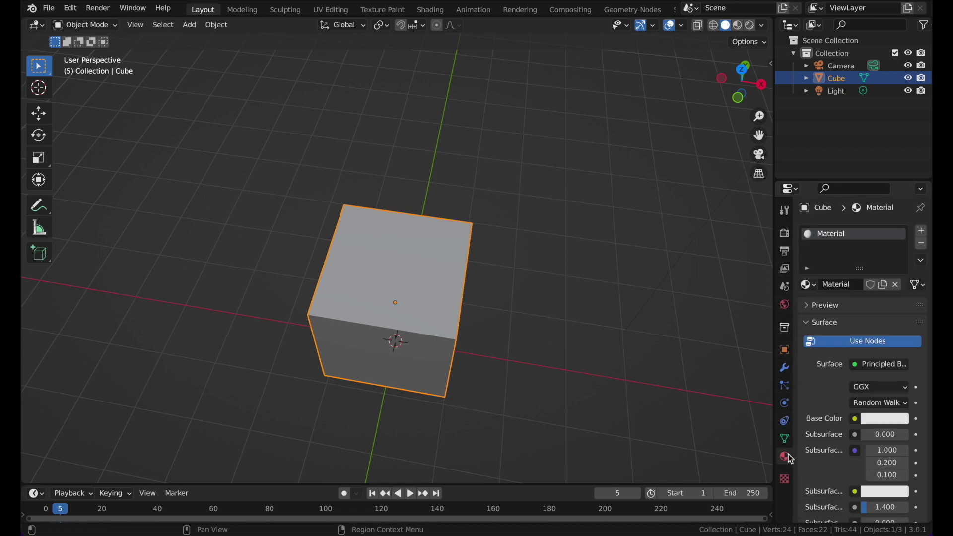
{"action": "middle_click_drag", "start_coordinate": [331, 207], "coordinate": [295, 158]}
{"action": "scroll", "coordinate": [295, 157], "scroll_direction": "down", "scroll_amount": 2}
{"action": "left_click", "coordinate": [297, 158]}
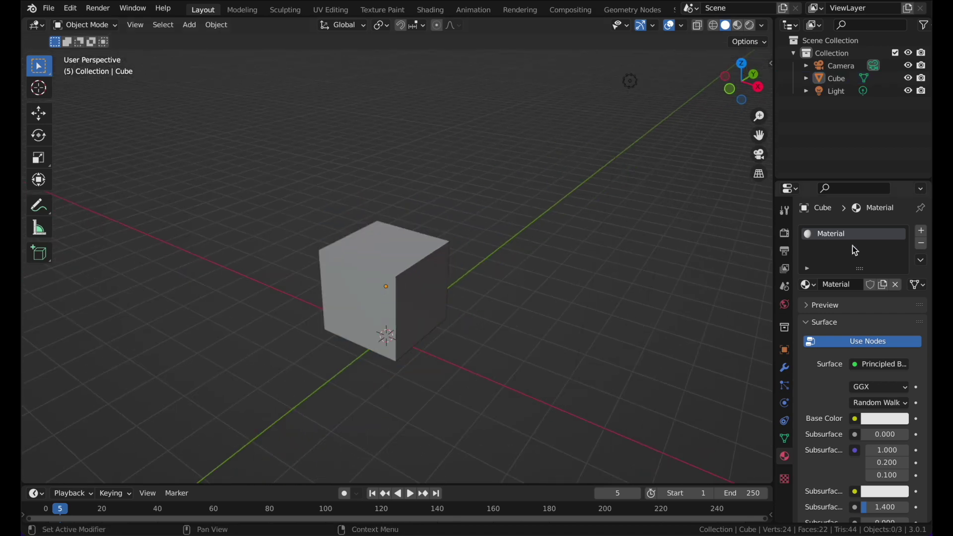
{"action": "left_click", "coordinate": [897, 284]}
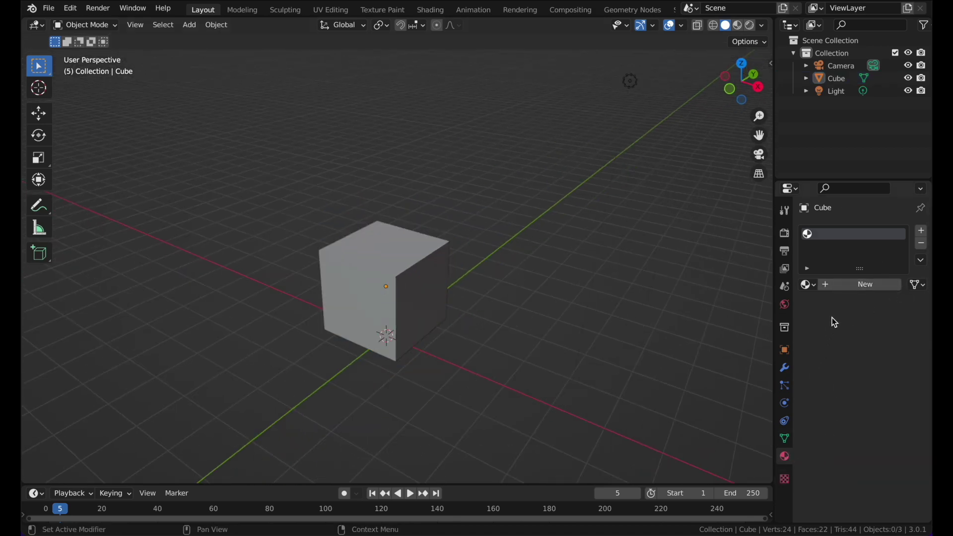
{"action": "left_click", "coordinate": [844, 284]}
{"action": "middle_click_drag", "start_coordinate": [515, 313], "coordinate": [500, 263]}
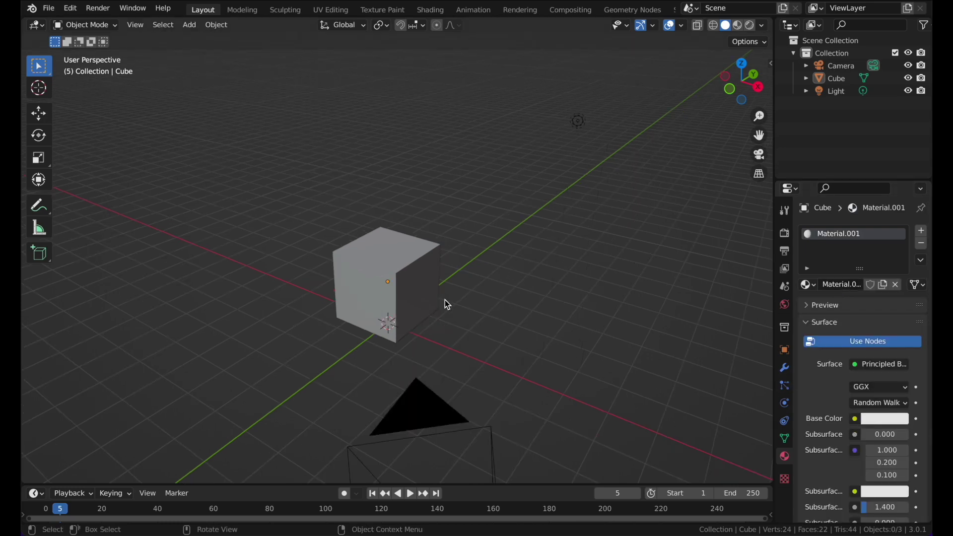
Switch the viewport to Wireframe shading and select individual edges of the cube in Edit Mode.
{"action": "middle_click_drag", "start_coordinate": [445, 300], "coordinate": [513, 268]}
{"action": "scroll", "coordinate": [515, 277], "scroll_direction": "up", "scroll_amount": 3}
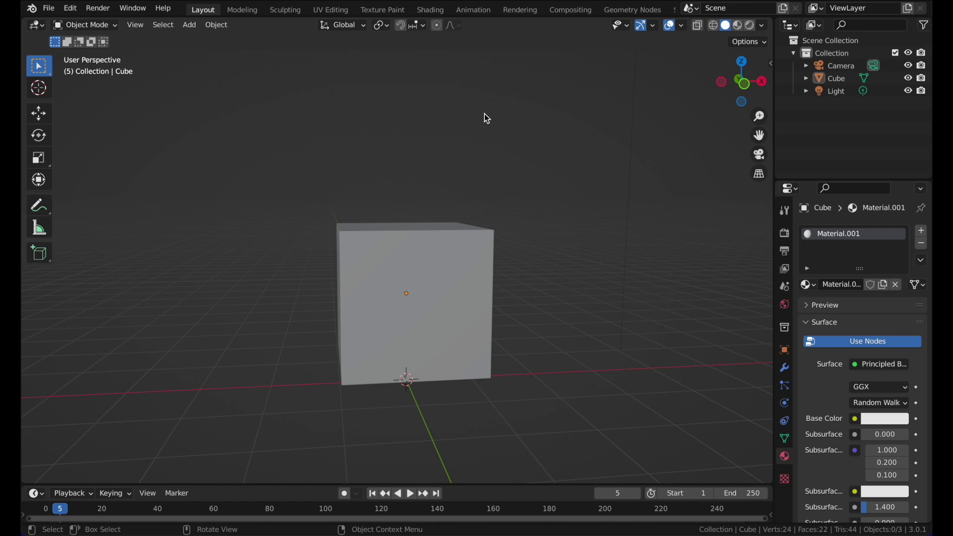
{"action": "key", "text": "z"}
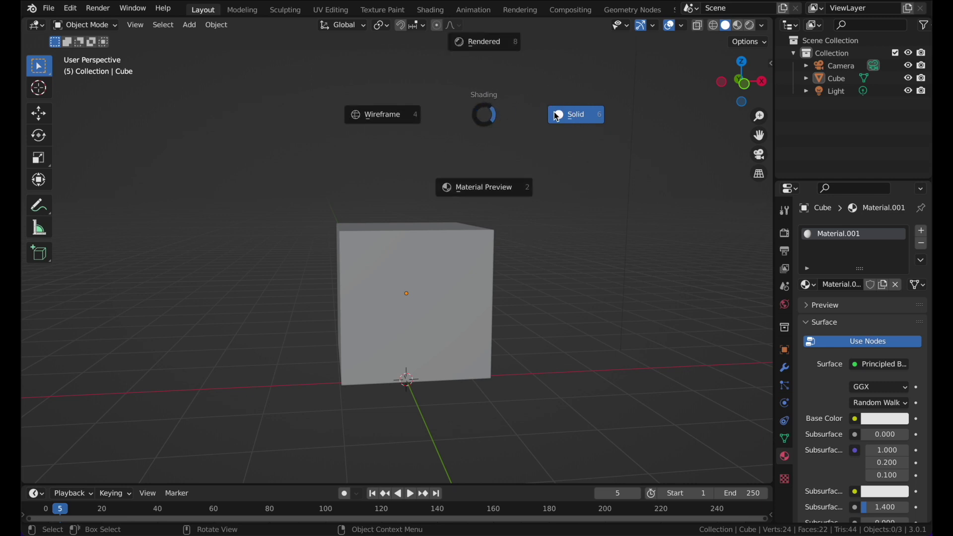
{"action": "left_click", "coordinate": [354, 111]}
{"action": "middle_click_drag", "start_coordinate": [411, 117], "coordinate": [431, 150]}
{"action": "left_click", "coordinate": [326, 150]}
{"action": "key", "text": "Tab"}
{"action": "left_click", "coordinate": [431, 151]}
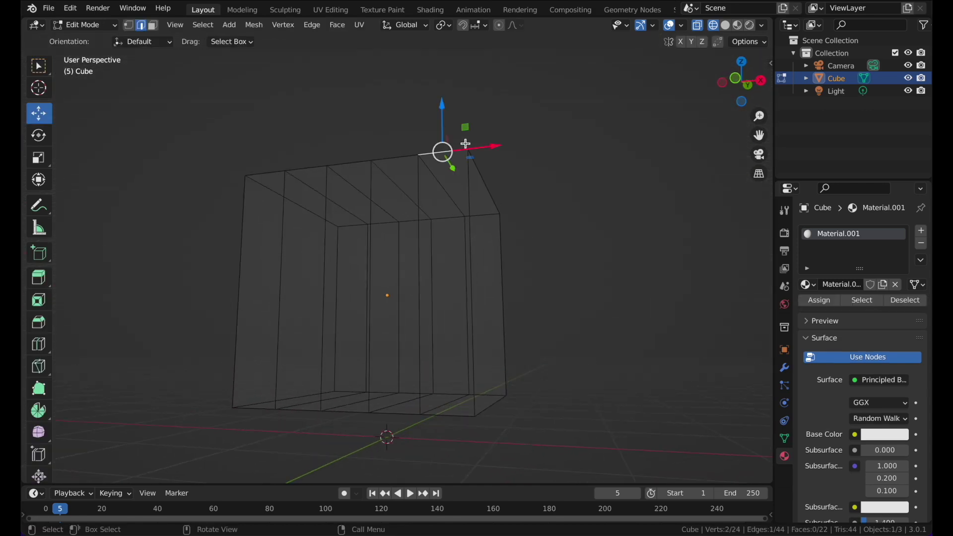
{"action": "mouse_move", "coordinate": [477, 130]}
{"action": "left_mouse_down"}
{"action": "mouse_move", "coordinate": [474, 51]}
{"action": "mouse_move", "coordinate": [473, 139]}
{"action": "left_mouse_up"}
{"action": "middle_click_drag", "start_coordinate": [472, 139], "coordinate": [476, 268]}
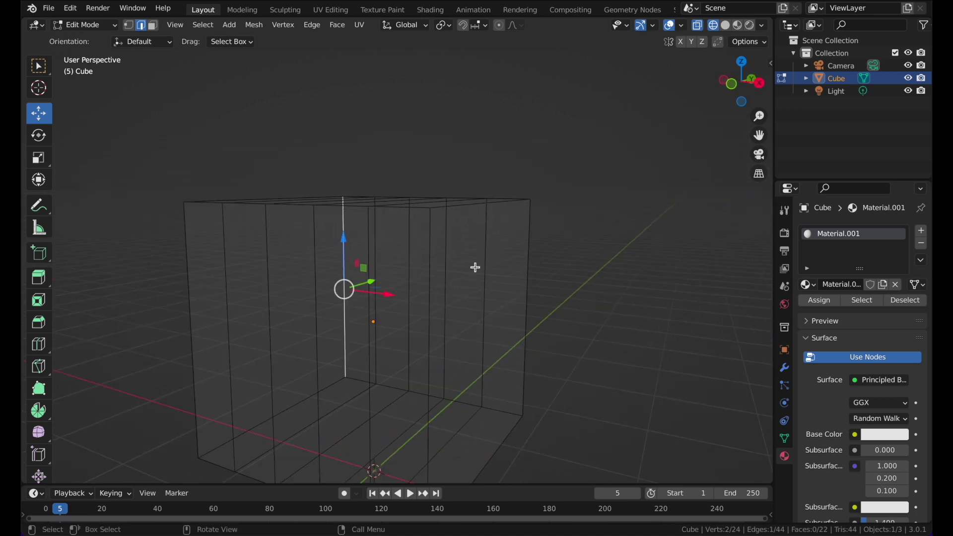
{"action": "left_click", "coordinate": [472, 233]}
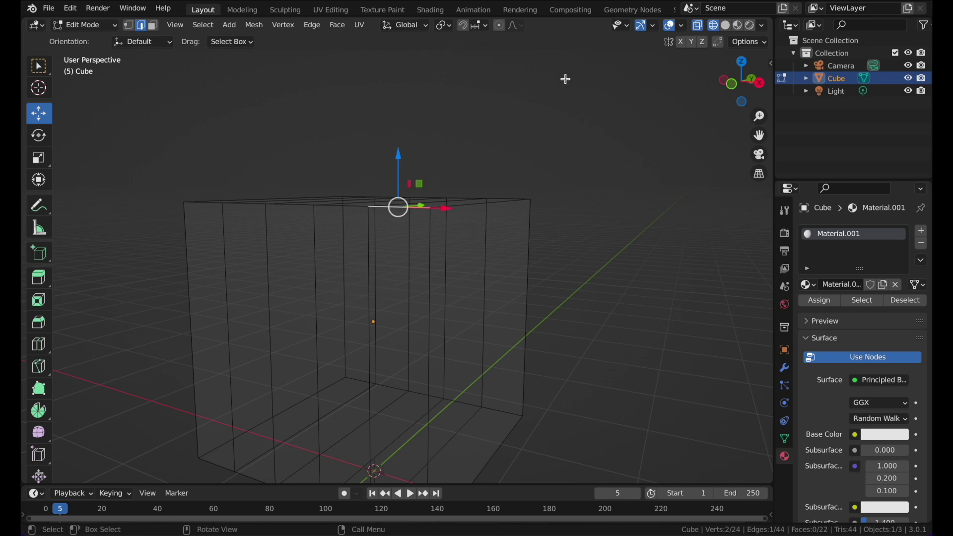
Switch the viewport back to Solid shading and return to Object Mode.
{"action": "key", "text": "z"}
{"action": "left_click", "coordinate": [634, 82]}
{"action": "key", "text": "Tab"}
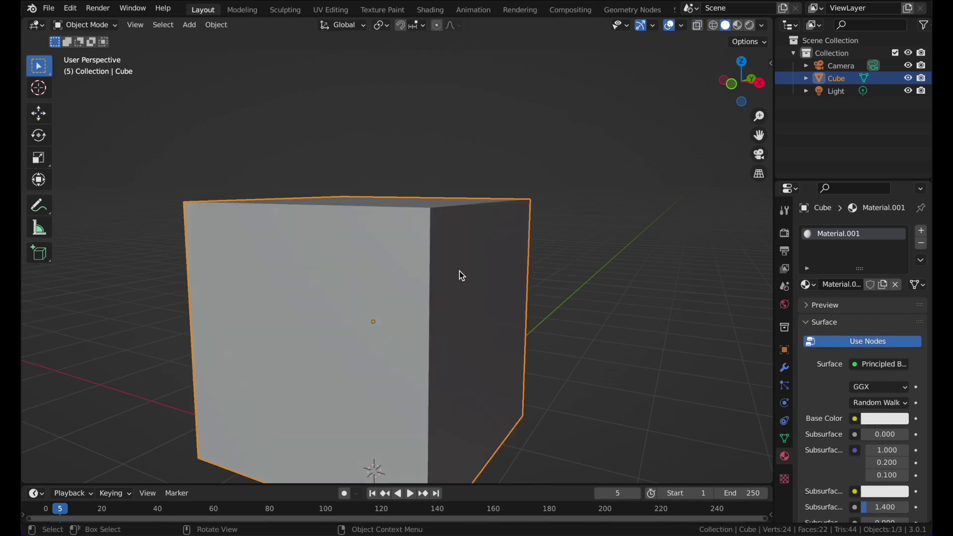
Select a vertical edge on the cube's far side in Wireframe shading and move it freely.
{"action": "key", "text": "z"}
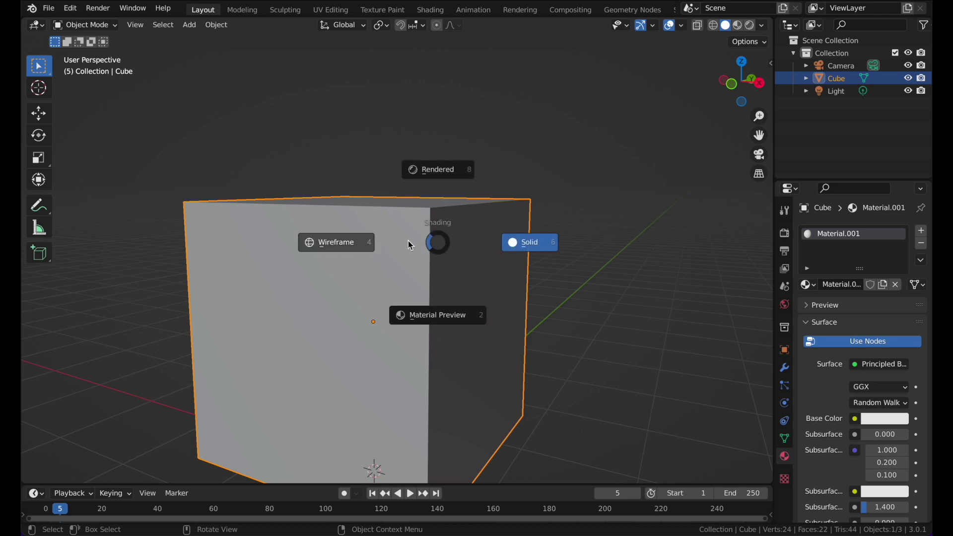
{"action": "left_click", "coordinate": [415, 240]}
{"action": "key", "text": "Tab"}
{"action": "left_click", "coordinate": [446, 272]}
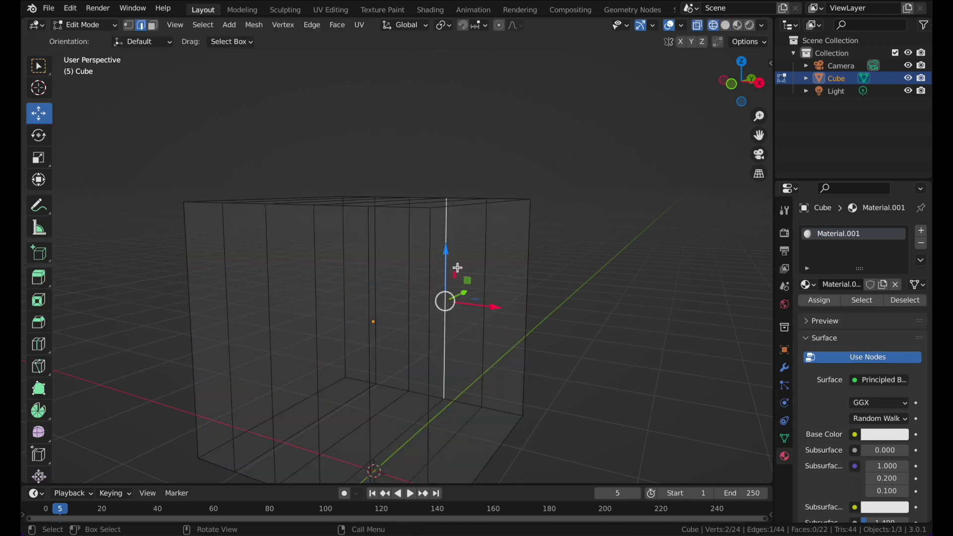
{"action": "key", "text": "g"}
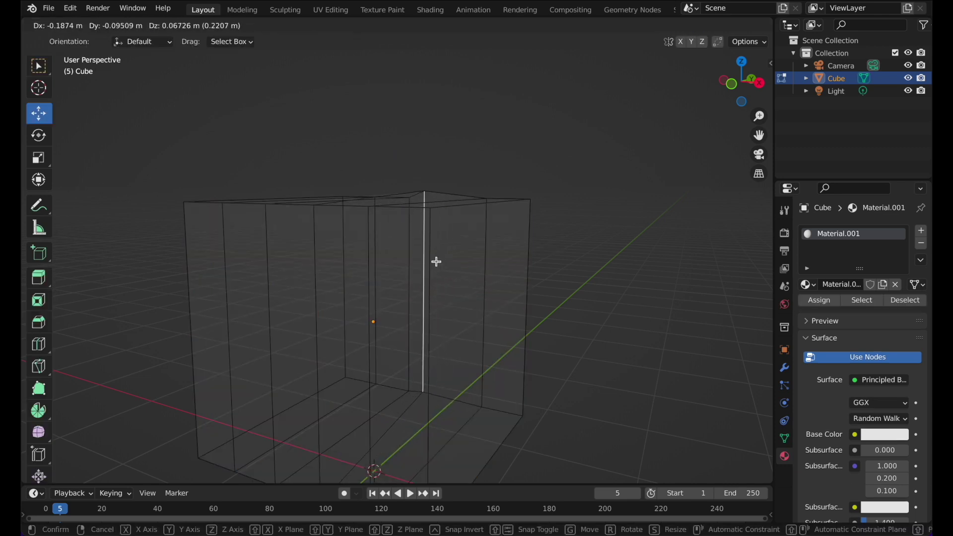
{"action": "left_click", "coordinate": [435, 260]}
Undo the edge move and return to Solid shading in Object Mode.
{"action": "key", "text": "ctrl+z"}
{"action": "key", "text": "z"}
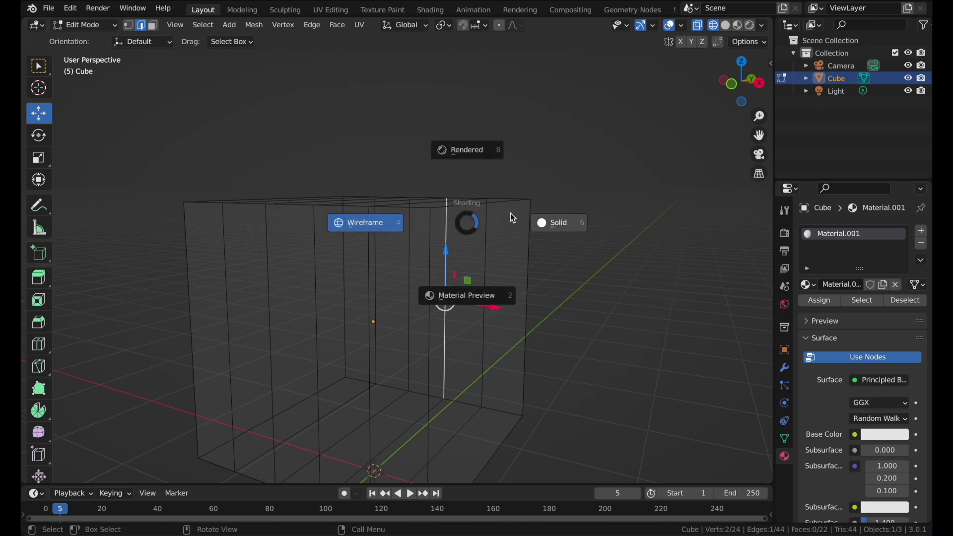
{"action": "left_click", "coordinate": [517, 217]}
{"action": "key", "text": "Tab"}
{"action": "key", "text": "Tab"}
{"action": "left_click", "coordinate": [511, 198]}
{"action": "key", "text": "Tab"}
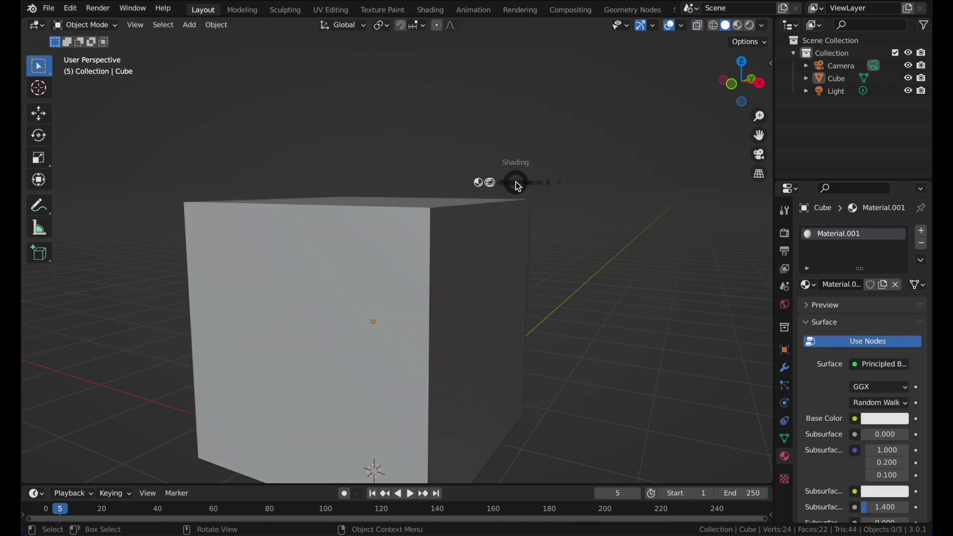
Switch the viewport to Material Preview shading and select the cube.
{"action": "key", "text": "z"}
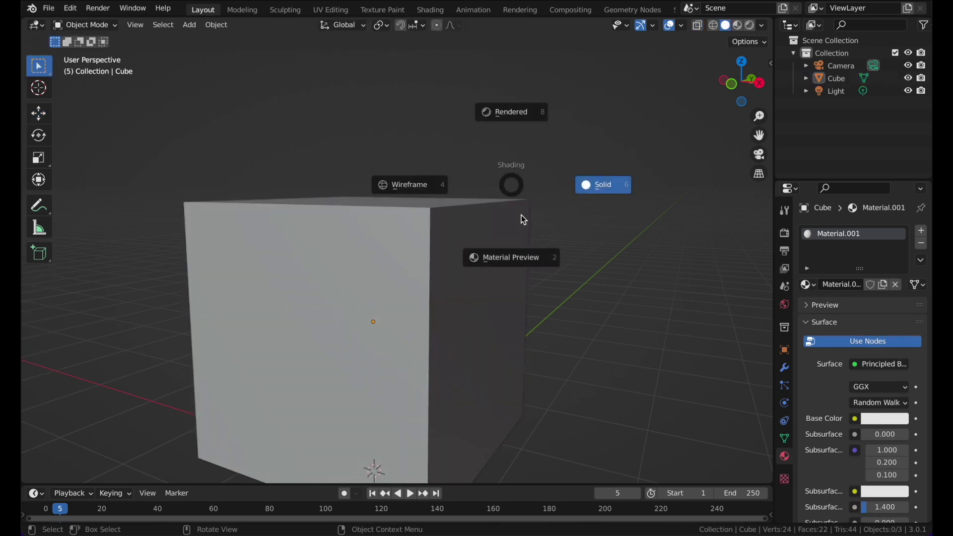
{"action": "left_click", "coordinate": [535, 274]}
{"action": "mouse_move", "coordinate": [511, 164]}
{"action": "middle_mouse_down"}
{"action": "mouse_move", "coordinate": [407, 191]}
{"action": "mouse_move", "coordinate": [395, 320]}
{"action": "mouse_move", "coordinate": [395, 279]}
{"action": "mouse_move", "coordinate": [520, 231]}
{"action": "middle_mouse_up"}
{"action": "left_click", "coordinate": [395, 320]}
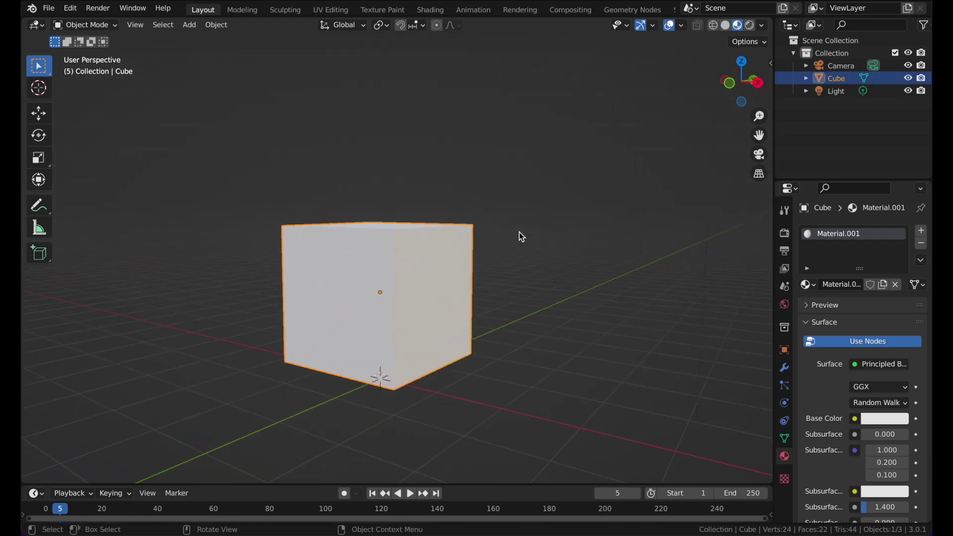
Set the new material's base color to saturated blue with the color wheel.
{"action": "left_click", "coordinate": [863, 420]}
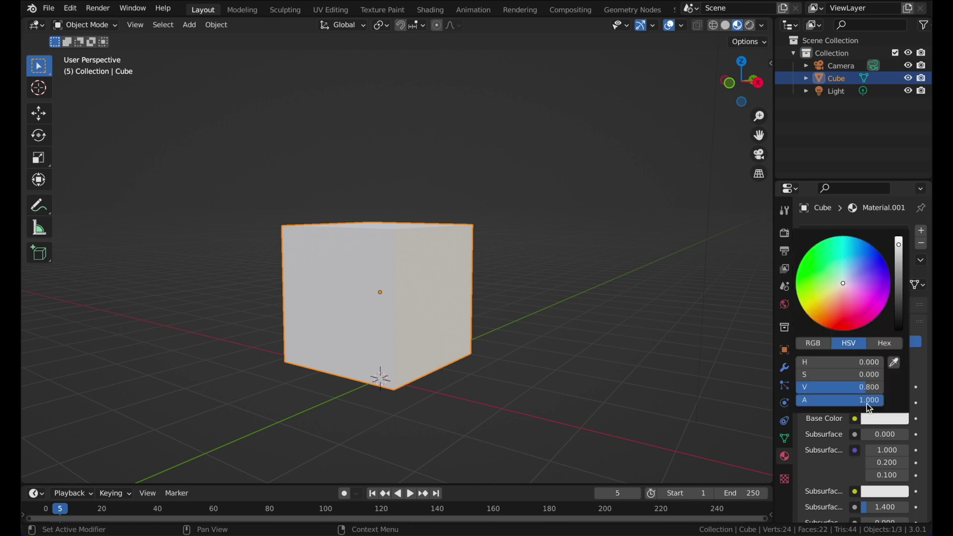
{"action": "left_click_drag", "start_coordinate": [886, 317], "coordinate": [884, 258]}
{"action": "left_click", "coordinate": [499, 219]}
Examine the blue cube from several angles in Object Mode and Edit Mode.
{"action": "left_click", "coordinate": [388, 251]}
{"action": "middle_click_drag", "start_coordinate": [423, 207], "coordinate": [472, 217]}
{"action": "scroll", "coordinate": [532, 149], "scroll_direction": "up", "scroll_amount": 2}
{"action": "key", "text": "Tab"}
{"action": "middle_click_drag", "start_coordinate": [533, 146], "coordinate": [477, 147]}
{"action": "key", "text": "Tab"}
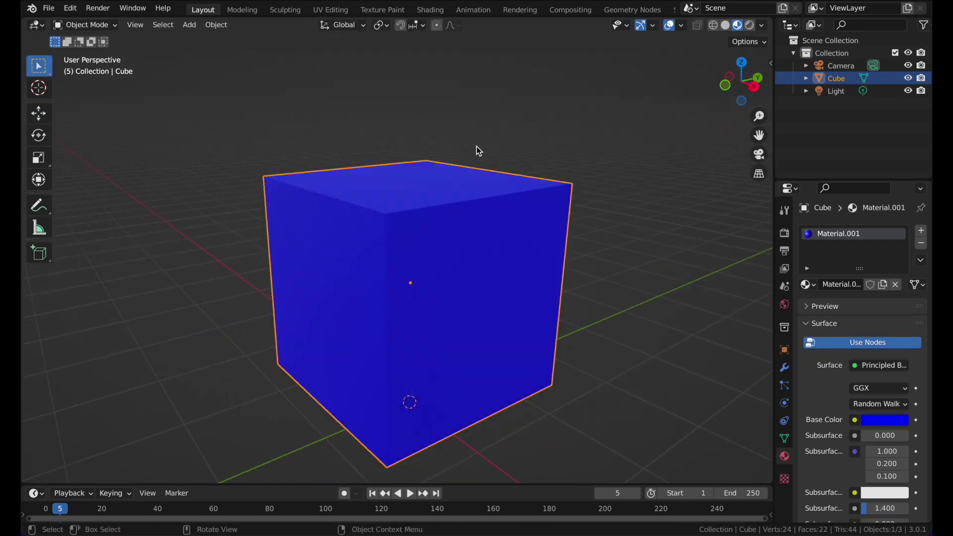
{"action": "scroll", "coordinate": [479, 148], "scroll_direction": "down", "scroll_amount": 3}
{"action": "middle_click_drag", "start_coordinate": [703, 312], "coordinate": [649, 278]}
{"action": "scroll", "coordinate": [649, 279], "scroll_direction": "up", "scroll_amount": 2}
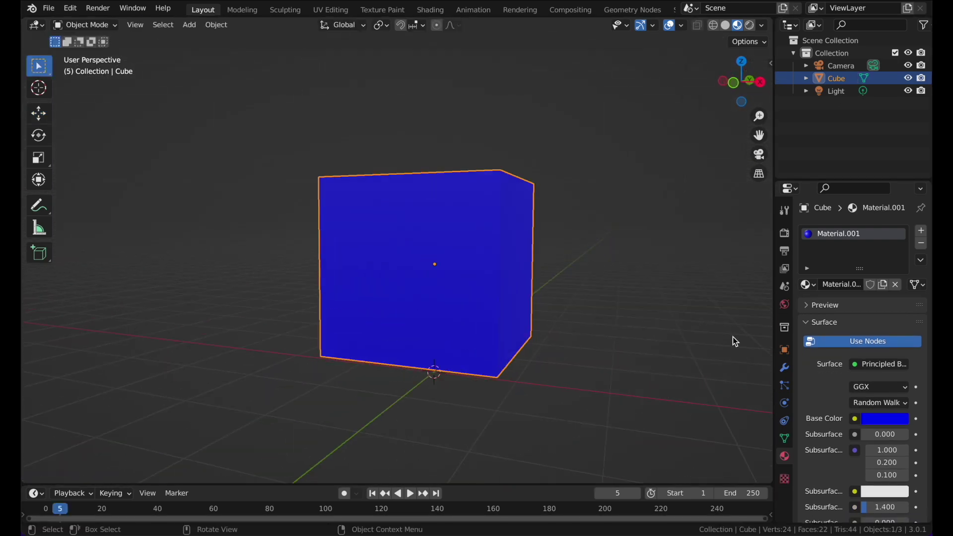
Add a Subdivision Surface modifier to the cube and compare its shape in Object Mode and Edit Mode.
{"action": "left_click", "coordinate": [785, 370]}
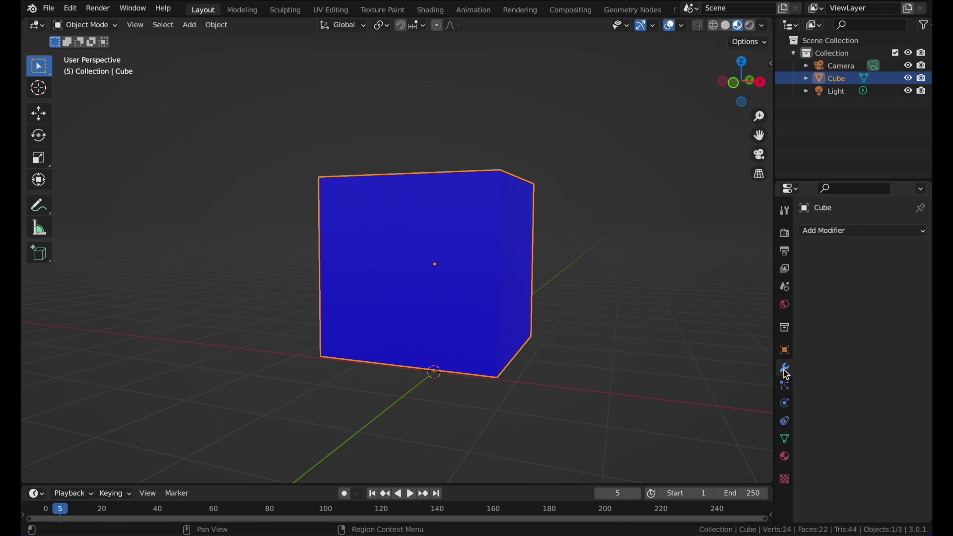
{"action": "left_click", "coordinate": [821, 228]}
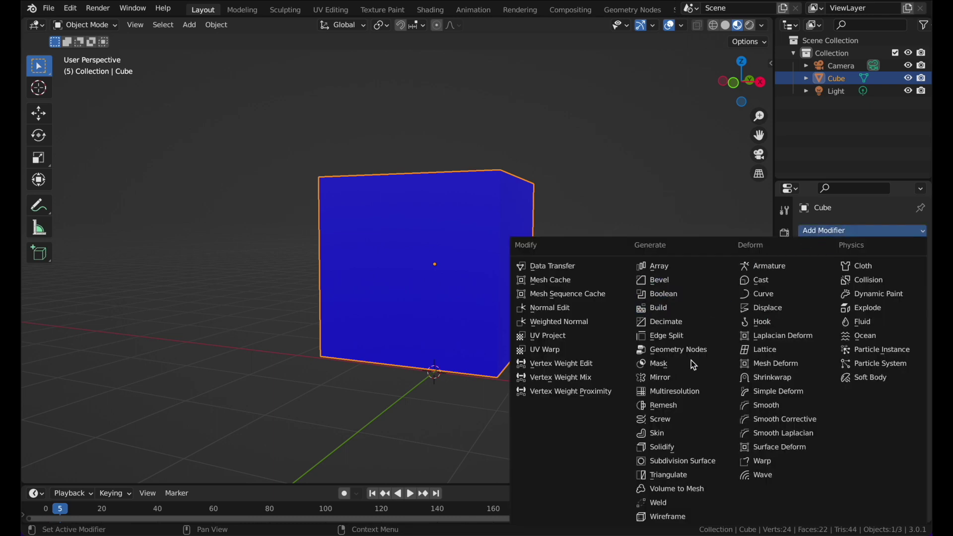
{"action": "left_click", "coordinate": [679, 463]}
{"action": "middle_click_drag", "start_coordinate": [405, 130], "coordinate": [241, 166]}
{"action": "key", "text": "Tab"}
{"action": "key", "text": "Tab"}
{"action": "middle_click_drag", "start_coordinate": [328, 170], "coordinate": [414, 251]}
{"action": "key", "text": "Tab"}
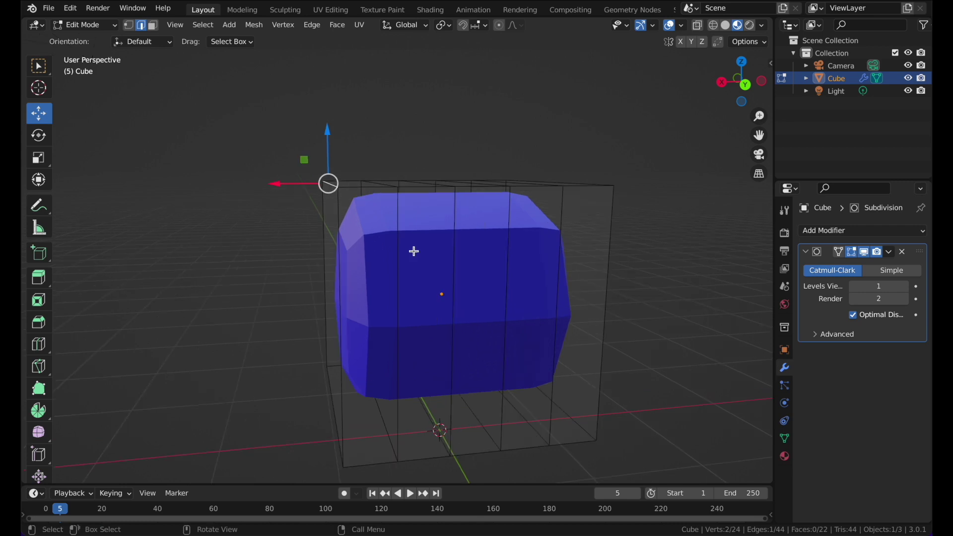
Raise the Subdivision modifier's viewport level to 4 and return to Object Mode.
{"action": "left_click", "coordinate": [906, 287]}
{"action": "mouse_move", "coordinate": [519, 251]}
{"action": "middle_mouse_down"}
{"action": "mouse_move", "coordinate": [652, 230]}
{"action": "mouse_move", "coordinate": [536, 258]}
{"action": "middle_mouse_up"}
{"action": "key", "text": "Tab"}
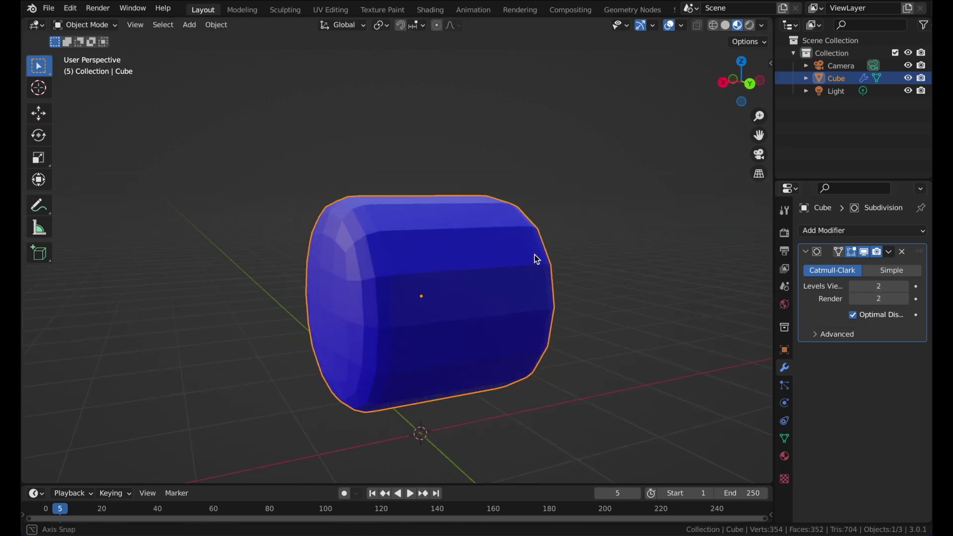
{"action": "left_click", "coordinate": [906, 287]}
{"action": "left_click", "coordinate": [906, 286]}
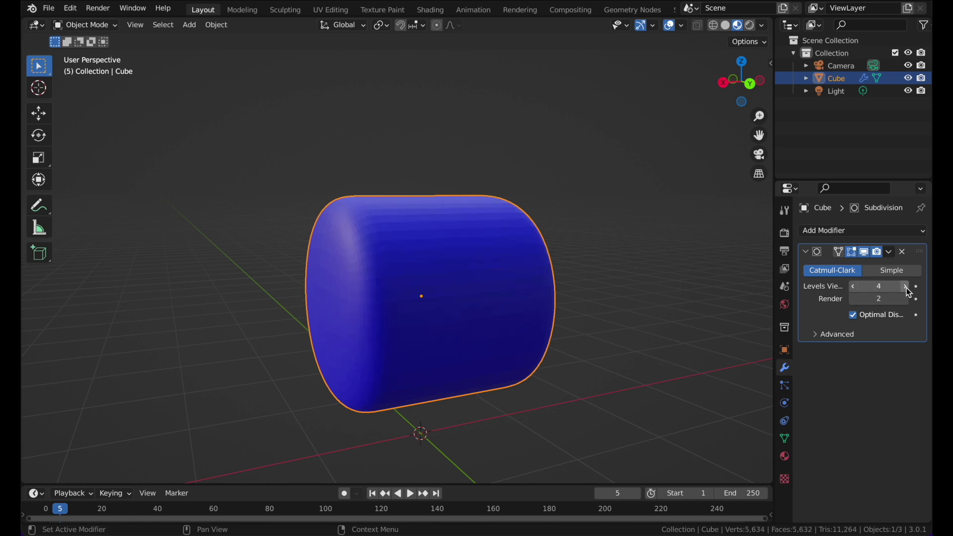
Lower the Subdivision modifier's viewport level to 0, and bring it back up to 3.
{"action": "left_click", "coordinate": [853, 288]}
{"action": "left_click", "coordinate": [853, 289]}
{"action": "left_click", "coordinate": [853, 288]}
{"action": "left_click", "coordinate": [853, 288]}
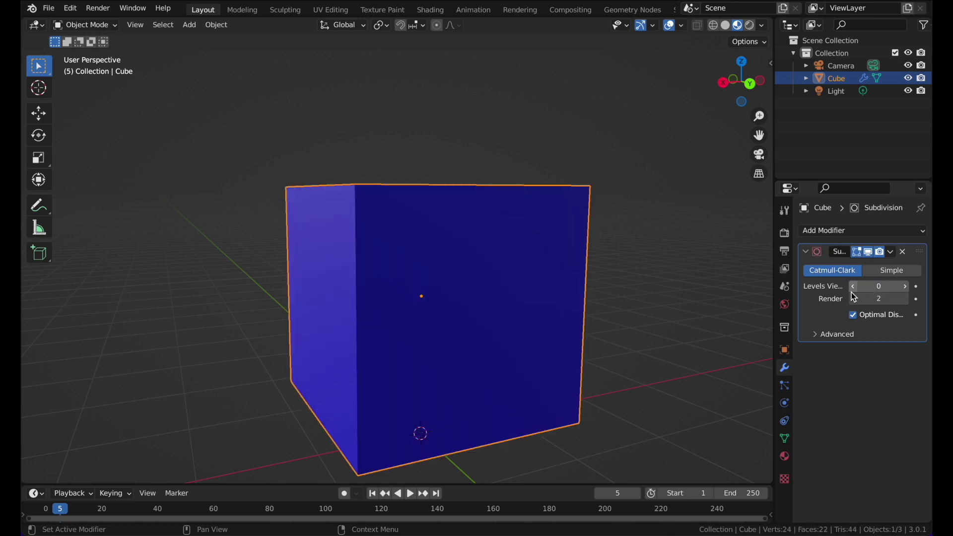
{"action": "left_click", "coordinate": [906, 286]}
{"action": "left_click", "coordinate": [906, 286]}
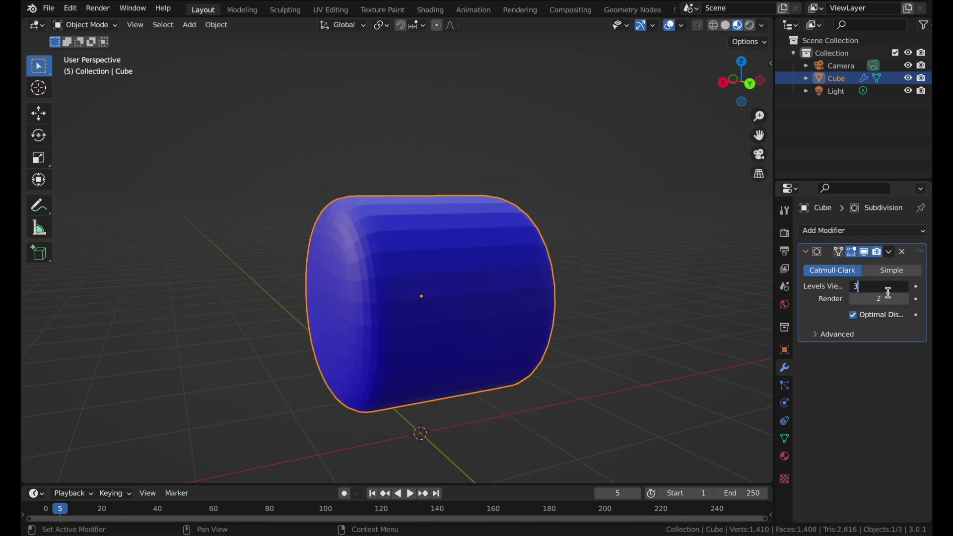
Delete the blue cube from the scene in Object Mode.
{"action": "scroll", "coordinate": [435, 154], "scroll_direction": "down", "scroll_amount": 1}
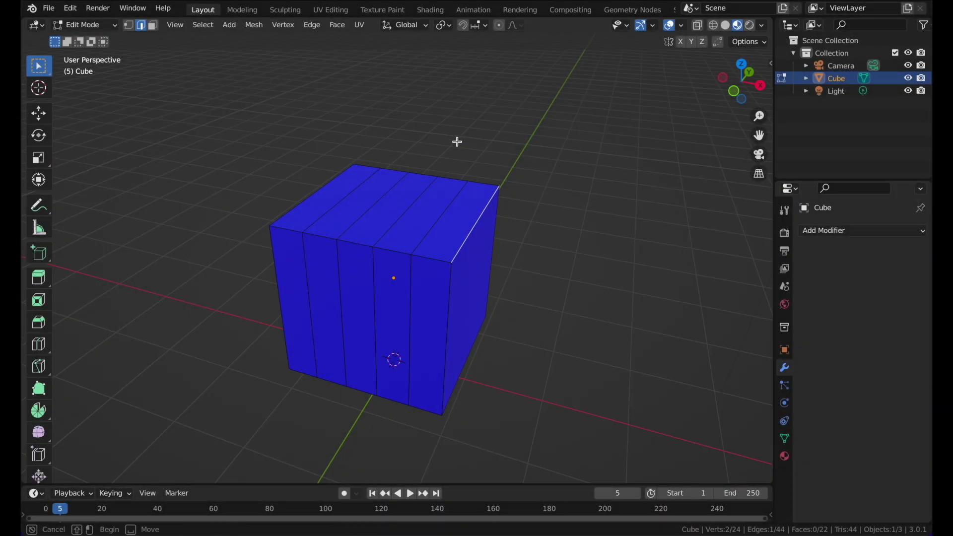
{"action": "left_click", "coordinate": [456, 143]}
{"action": "scroll", "coordinate": [461, 208], "scroll_direction": "down", "scroll_amount": 1}
{"action": "middle_click_drag", "start_coordinate": [463, 208], "coordinate": [470, 173]}
{"action": "key", "text": "Tab"}
{"action": "left_click", "coordinate": [471, 172]}
{"action": "left_click", "coordinate": [401, 214]}
{"action": "middle_click_drag", "start_coordinate": [402, 214], "coordinate": [447, 164]}
{"action": "key", "text": "x"}
{"action": "left_click", "coordinate": [445, 159]}
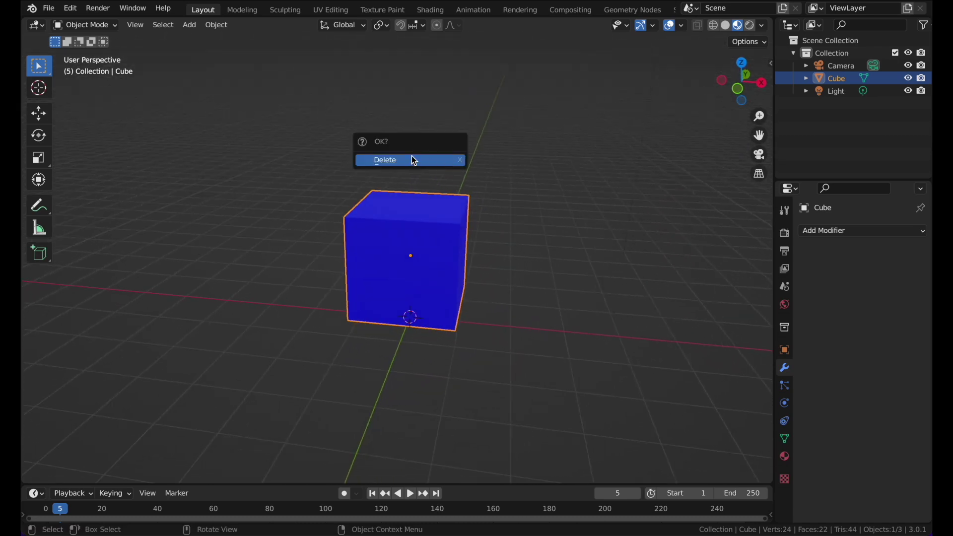
Add a Monkey mesh to the empty scene.
{"action": "middle_click_drag", "start_coordinate": [440, 259], "coordinate": [442, 224]}
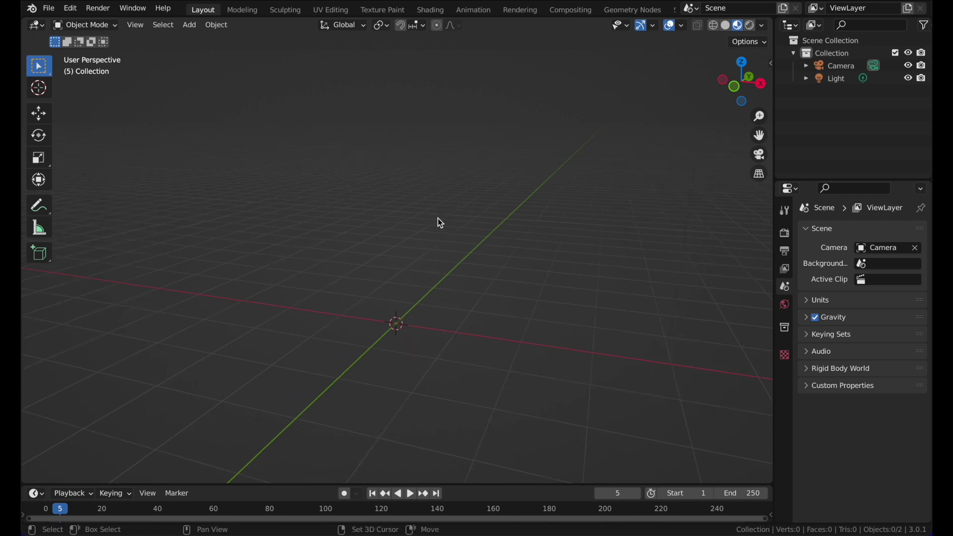
{"action": "key", "text": "shift+a"}
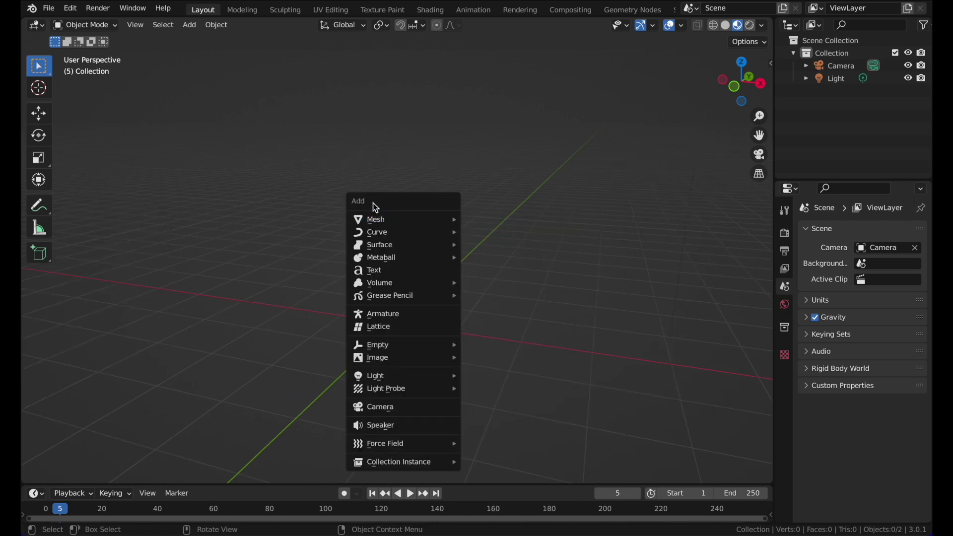
{"action": "mouse_move", "coordinate": [425, 224]}
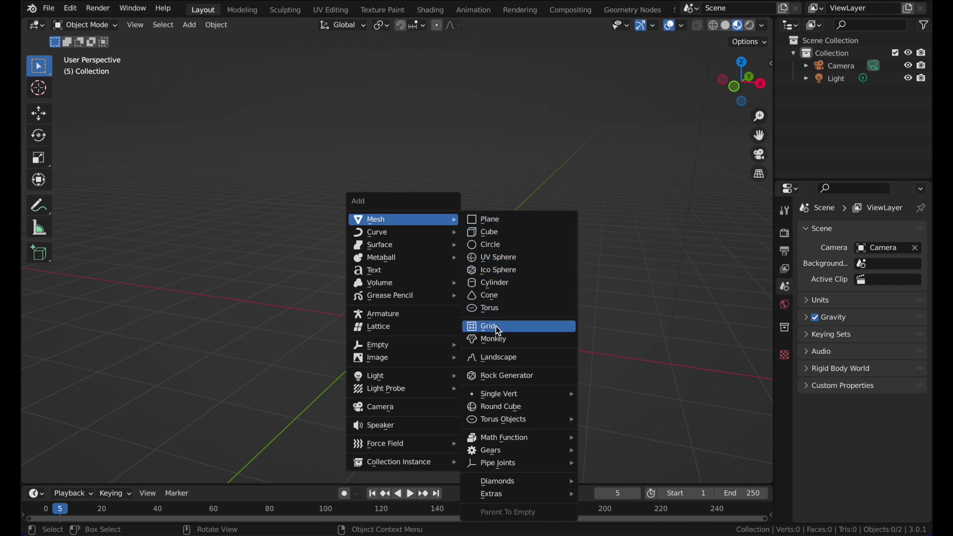
{"action": "left_click", "coordinate": [496, 341]}
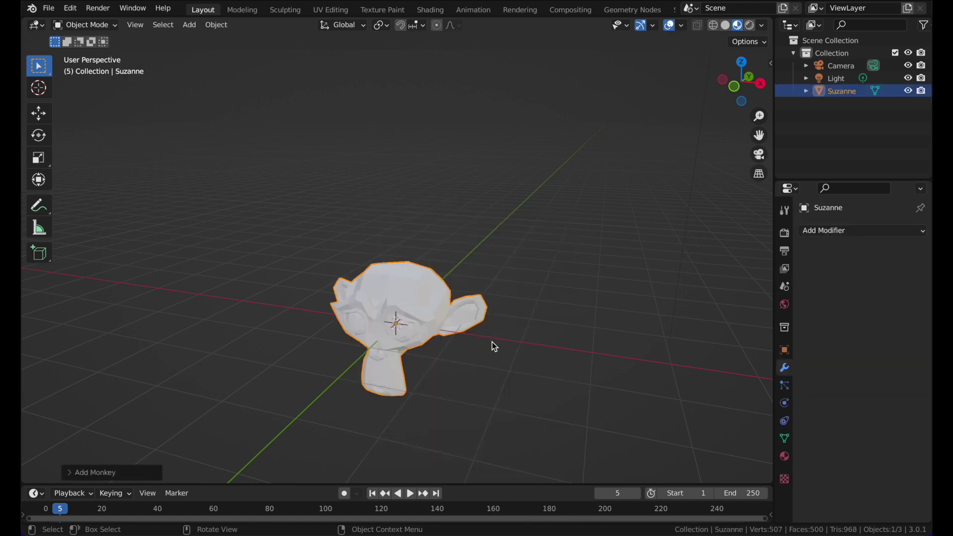
Move the monkey head upward along the global Z axis so it sits above the grid.
{"action": "middle_click_drag", "start_coordinate": [484, 243], "coordinate": [462, 207]}
{"action": "key", "text": "g"}
{"action": "key", "text": "z"}
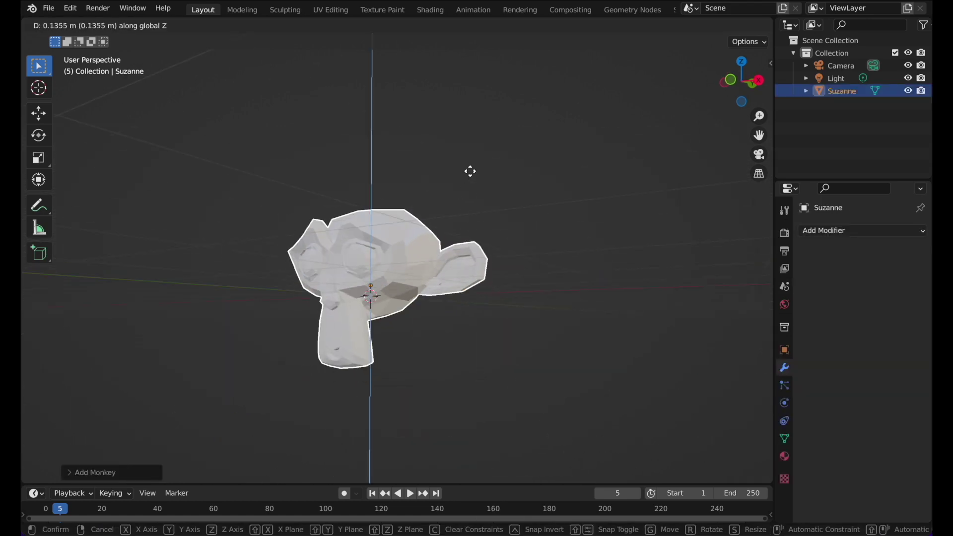
{"action": "left_click", "coordinate": [459, 111]}
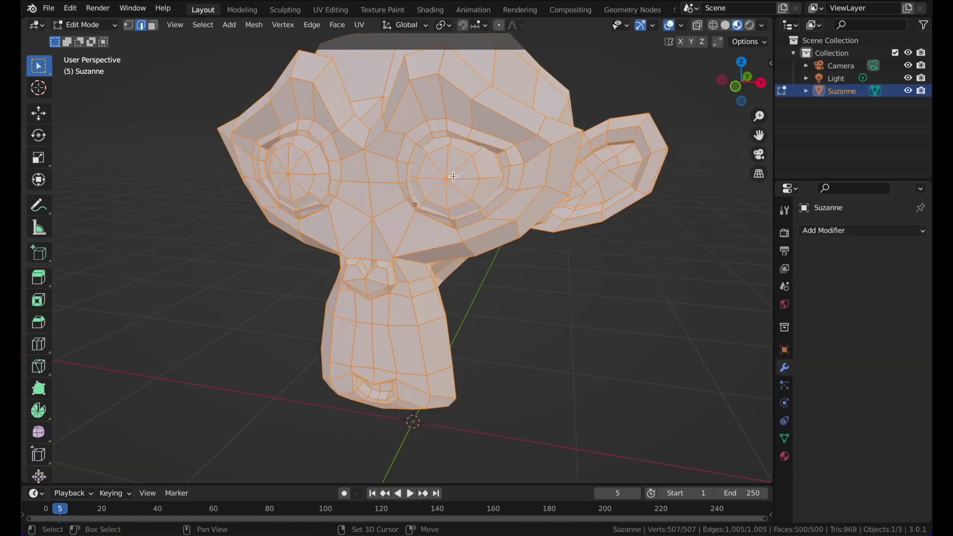
In Edit Mode, select one edge on the monkey's forehead and delete it with the Edges option.
{"action": "middle_click_drag", "start_coordinate": [431, 169], "coordinate": [422, 218], "text": "shift"}
{"action": "scroll", "coordinate": [425, 219], "scroll_direction": "down", "scroll_amount": 2}
{"action": "middle_click_drag", "start_coordinate": [424, 214], "coordinate": [435, 236]}
{"action": "scroll", "coordinate": [432, 223], "scroll_direction": "down", "scroll_amount": 1}
{"action": "scroll", "coordinate": [432, 214], "scroll_direction": "up", "scroll_amount": 1}
{"action": "left_click", "coordinate": [403, 173]}
{"action": "middle_click_drag", "start_coordinate": [455, 154], "coordinate": [478, 162]}
{"action": "scroll", "coordinate": [478, 161], "scroll_direction": "up", "scroll_amount": 1}
{"action": "key", "text": "x"}
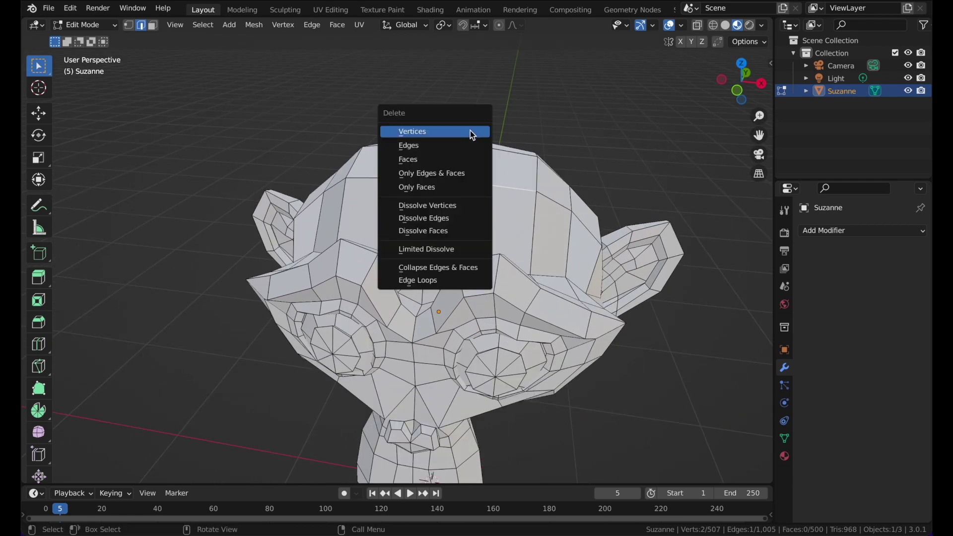
{"action": "left_click", "coordinate": [449, 146]}
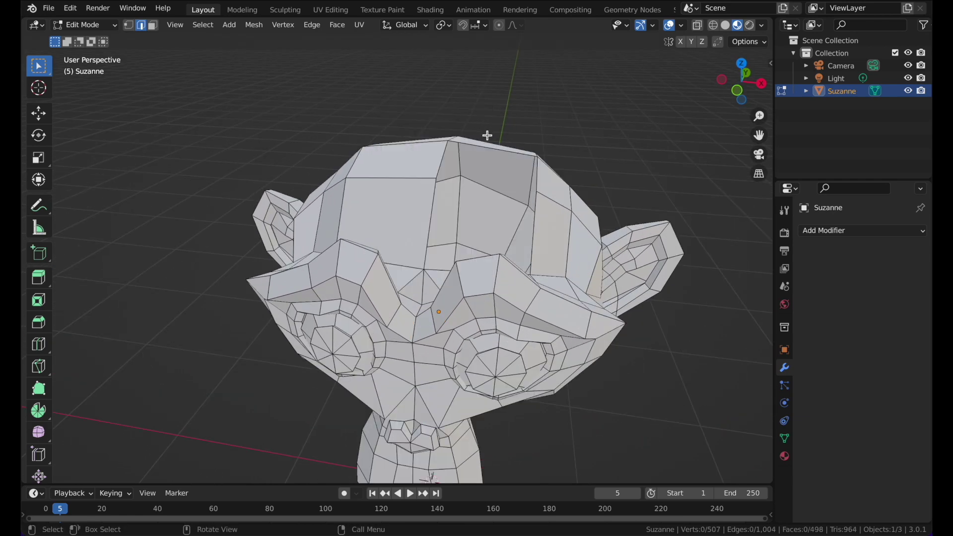
Undo the edge deletion and remove the same forehead edge with Dissolve Edges instead.
{"action": "middle_click_drag", "start_coordinate": [449, 148], "coordinate": [488, 166]}
{"action": "key", "text": "Tab"}
{"action": "key", "text": "Tab"}
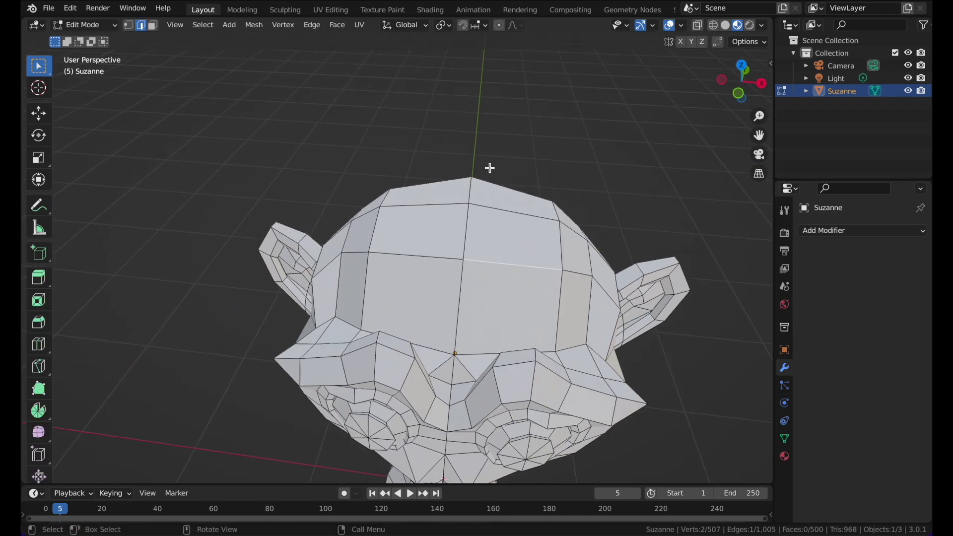
{"action": "key", "text": "x"}
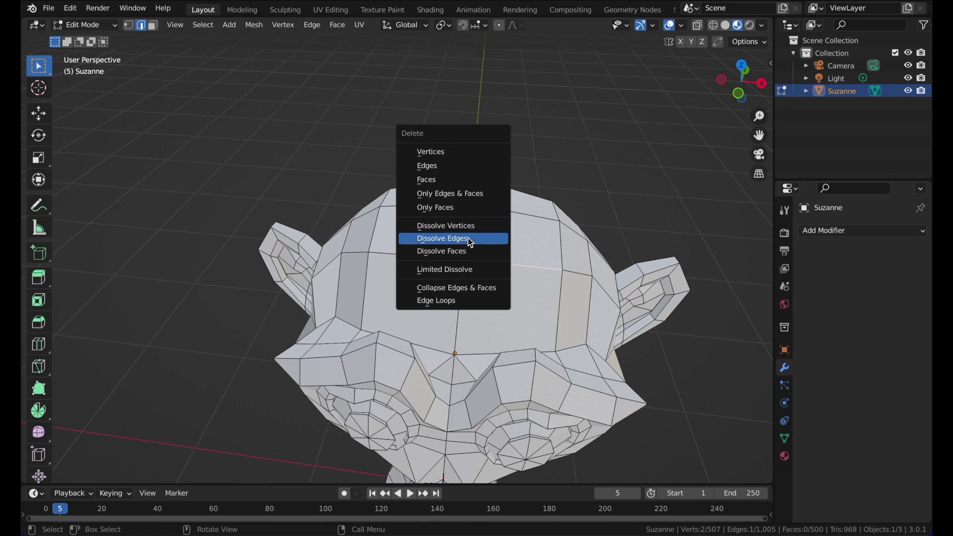
{"action": "left_click", "coordinate": [468, 239]}
Undo the edge dissolve and use Dissolve Vertices on a single forehead vertex in vertex select mode.
{"action": "middle_click_drag", "start_coordinate": [469, 239], "coordinate": [380, 188]}
{"action": "key", "text": "Tab"}
{"action": "key", "text": "Tab"}
{"action": "key", "text": "Tab"}
{"action": "key", "text": "ctrl+Tab"}
{"action": "scroll", "coordinate": [381, 188], "scroll_direction": "down", "scroll_amount": 3}
{"action": "left_click", "coordinate": [131, 28]}
{"action": "scroll", "coordinate": [347, 195], "scroll_direction": "up", "scroll_amount": 4}
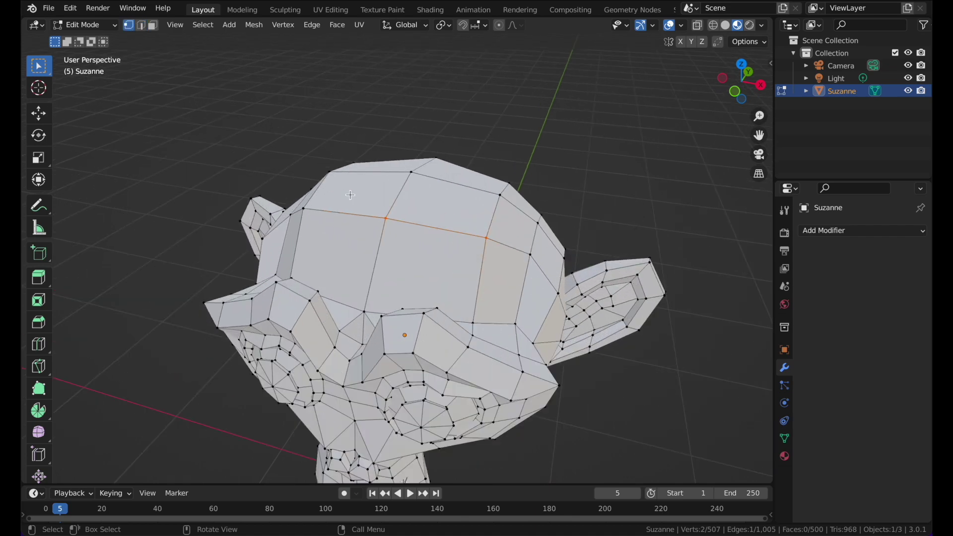
{"action": "key", "text": "x"}
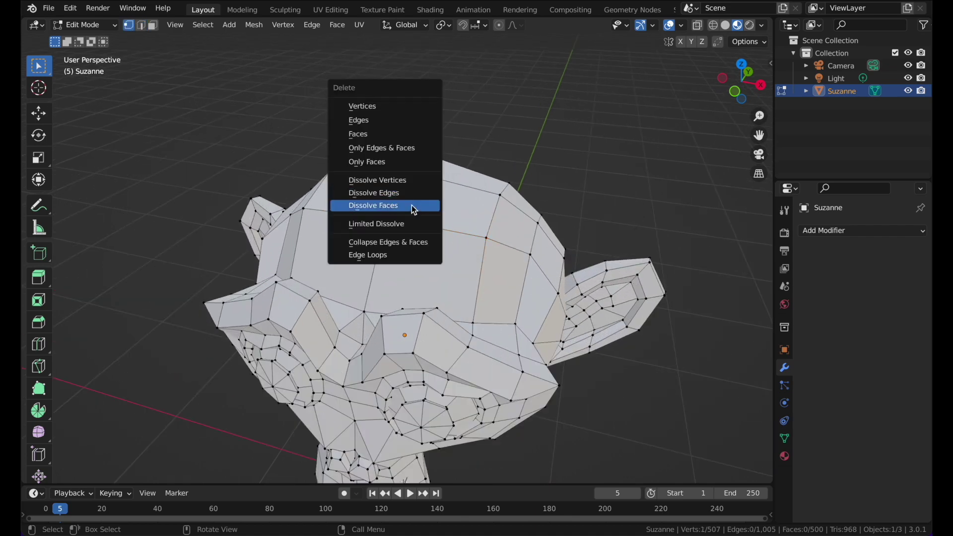
{"action": "left_click", "coordinate": [412, 178]}
Undo the vertex dissolve and switch to face select mode.
{"action": "mouse_move", "coordinate": [413, 172]}
{"action": "middle_mouse_down"}
{"action": "mouse_move", "coordinate": [388, 169]}
{"action": "mouse_move", "coordinate": [411, 160]}
{"action": "middle_mouse_up"}
{"action": "scroll", "coordinate": [387, 168], "scroll_direction": "down", "scroll_amount": 2}
{"action": "key", "text": "Tab"}
{"action": "key", "text": "Tab"}
{"action": "scroll", "coordinate": [412, 160], "scroll_direction": "up", "scroll_amount": 2}
{"action": "key", "text": "ctrl+z"}
{"action": "key", "text": "ctrl+z"}
{"action": "key", "text": "ctrl+z"}
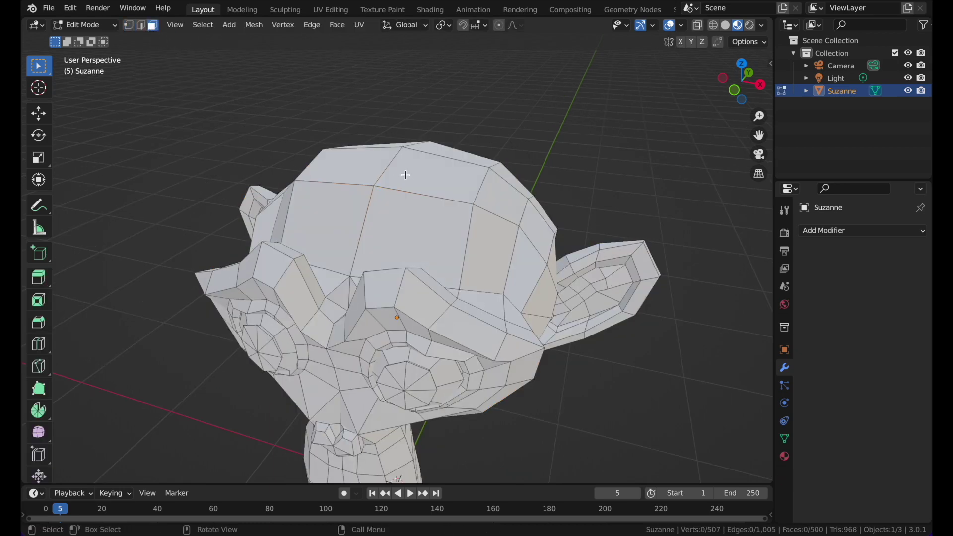
Select the large quad face on the monkey's forehead and extrude it outward above the head.
{"action": "left_click", "coordinate": [384, 214]}
{"action": "left_click", "coordinate": [343, 211]}
{"action": "left_click", "coordinate": [354, 166]}
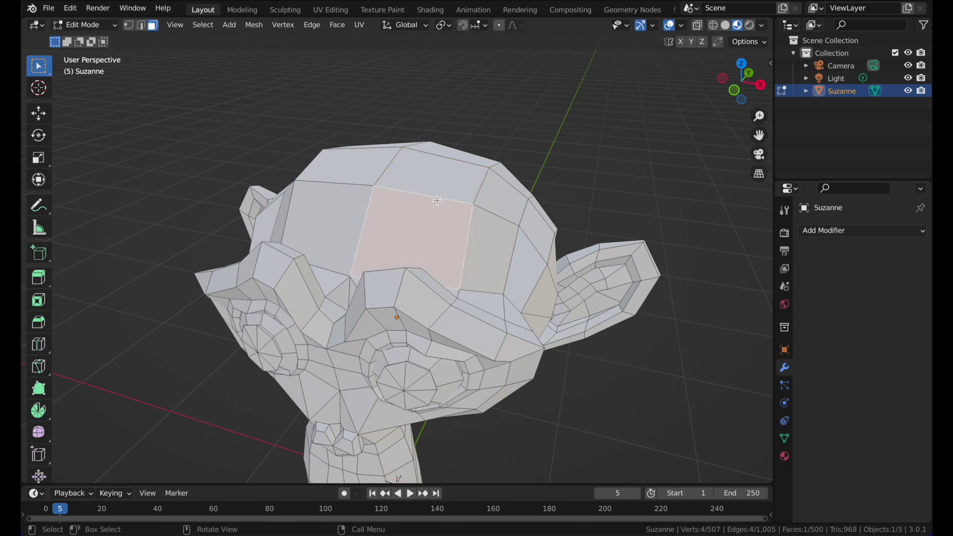
{"action": "scroll", "coordinate": [533, 172], "scroll_direction": "down", "scroll_amount": 2}
{"action": "mouse_move", "coordinate": [533, 172]}
{"action": "middle_mouse_down"}
{"action": "mouse_move", "coordinate": [551, 142]}
{"action": "mouse_move", "coordinate": [528, 156]}
{"action": "middle_mouse_up"}
{"action": "scroll", "coordinate": [551, 143], "scroll_direction": "down", "scroll_amount": 2}
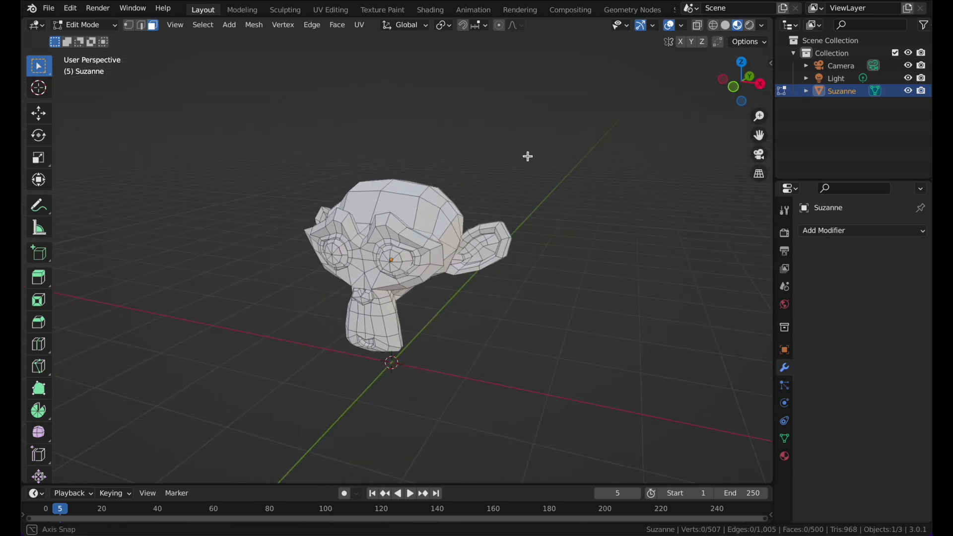
{"action": "scroll", "coordinate": [528, 156], "scroll_direction": "up", "scroll_amount": 4}
{"action": "key", "text": "Tab"}
{"action": "key", "text": "Tab"}
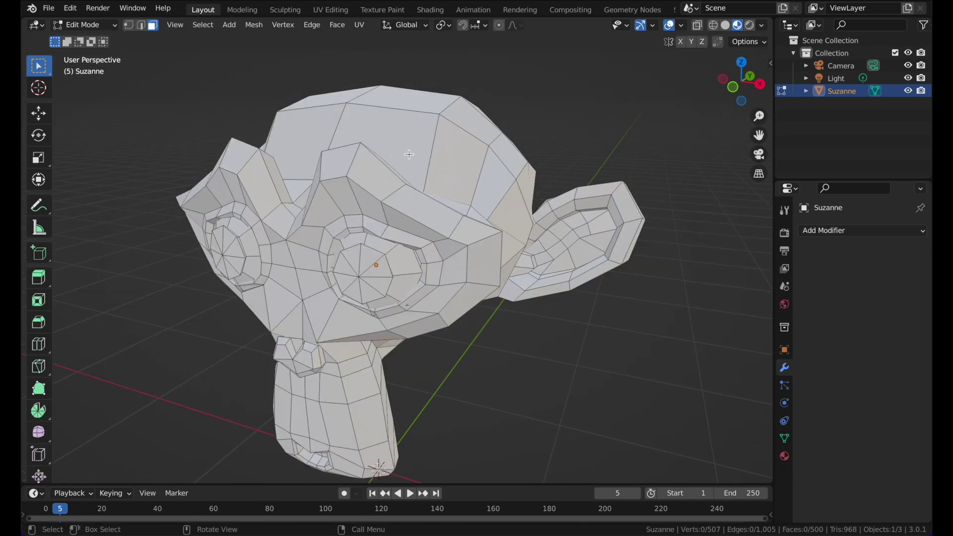
{"action": "key", "text": "e"}
{"action": "left_click", "coordinate": [473, 83]}
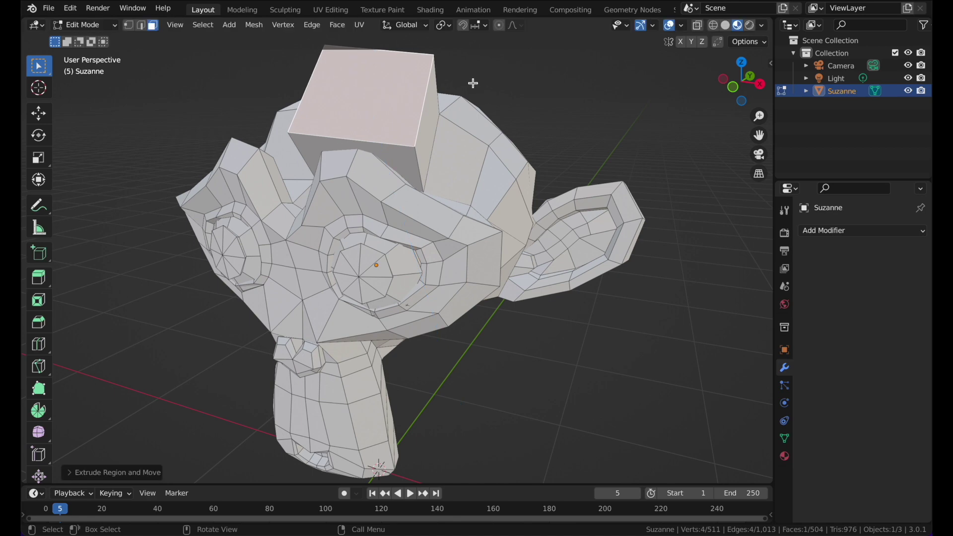
Move the extruded face toward the nearer ear and scale it up.
{"action": "key", "text": "g"}
{"action": "left_click", "coordinate": [549, 179]}
{"action": "key", "text": "s"}
{"action": "left_click", "coordinate": [657, 146]}
Undo the scaling, move and extrusion of the forehead face and inspect the head from the side.
{"action": "key", "text": "ctrl+z"}
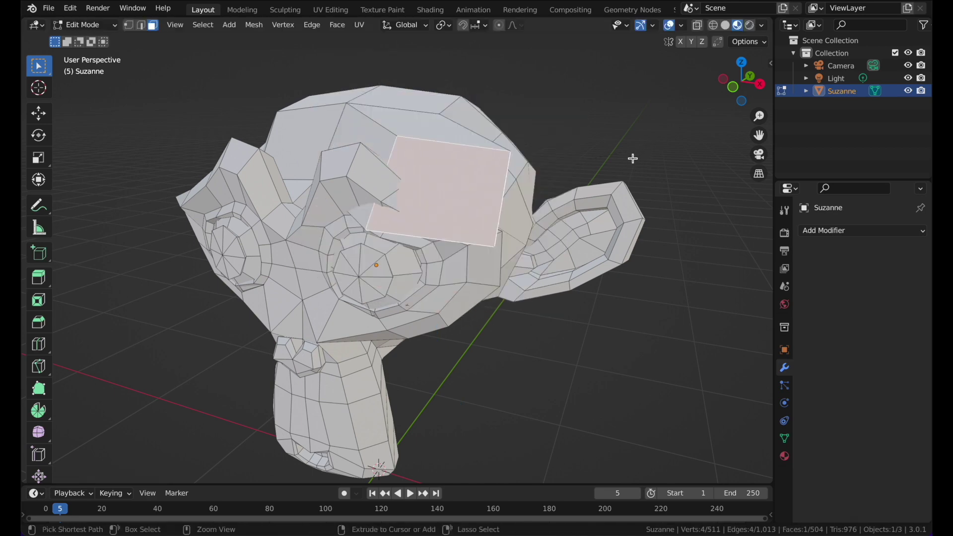
{"action": "key", "text": "ctrl+z"}
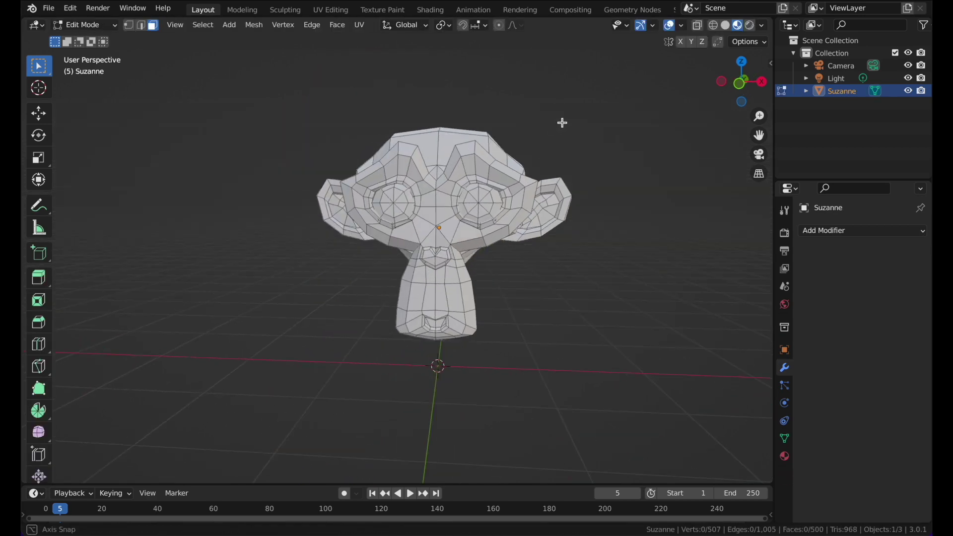
{"action": "middle_click_drag", "start_coordinate": [624, 116], "coordinate": [384, 235]}
{"action": "scroll", "coordinate": [346, 175], "scroll_direction": "up", "scroll_amount": 4}
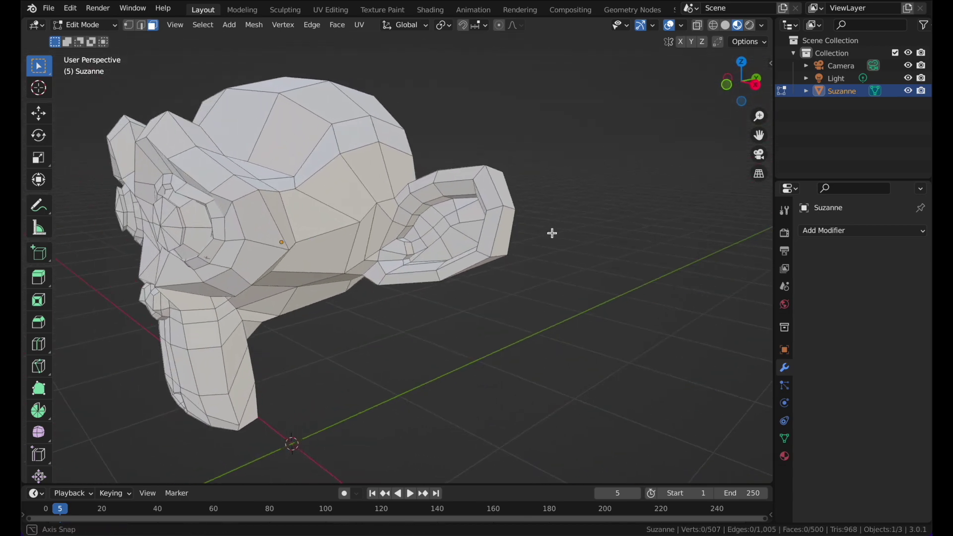
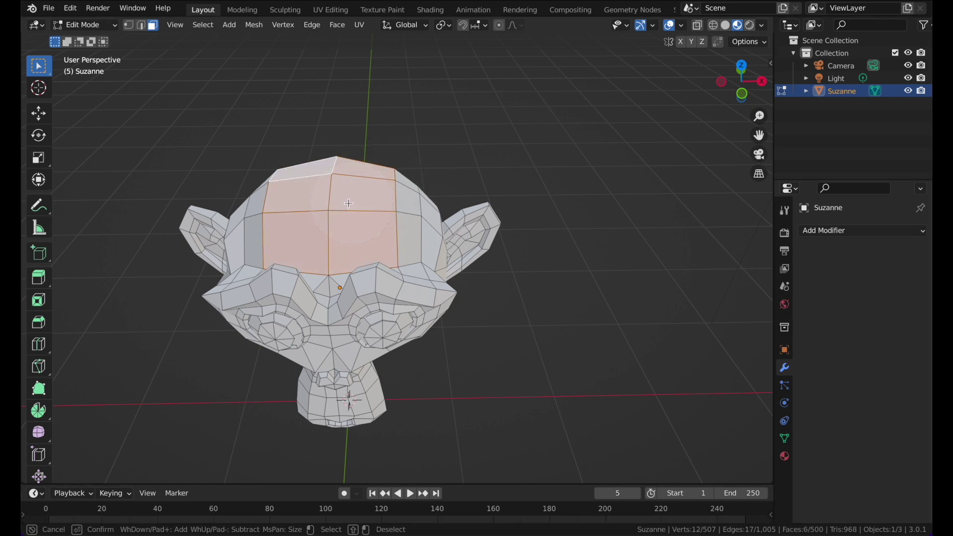
Circle-select faces over the front and back of the monkey's head, delete those faces, and inspect the remains in Object Mode.
{"action": "mouse_move", "coordinate": [438, 225]}
{"action": "left_mouse_down"}
{"action": "mouse_move", "coordinate": [404, 351]}
{"action": "mouse_move", "coordinate": [344, 321]}
{"action": "left_mouse_up"}
{"action": "mouse_move", "coordinate": [363, 383]}
{"action": "left_mouse_down"}
{"action": "mouse_move", "coordinate": [113, 218]}
{"action": "mouse_move", "coordinate": [283, 248]}
{"action": "left_mouse_up"}
{"action": "key", "text": "Escape"}
{"action": "mouse_move", "coordinate": [338, 223]}
{"action": "middle_mouse_down"}
{"action": "mouse_move", "coordinate": [258, 213]}
{"action": "mouse_move", "coordinate": [125, 159]}
{"action": "middle_mouse_up"}
{"action": "key", "text": "c"}
{"action": "mouse_move", "coordinate": [370, 231]}
{"action": "left_mouse_down"}
{"action": "mouse_move", "coordinate": [494, 186]}
{"action": "mouse_move", "coordinate": [520, 194]}
{"action": "left_mouse_up"}
{"action": "key", "text": "Escape"}
{"action": "key", "text": "x"}
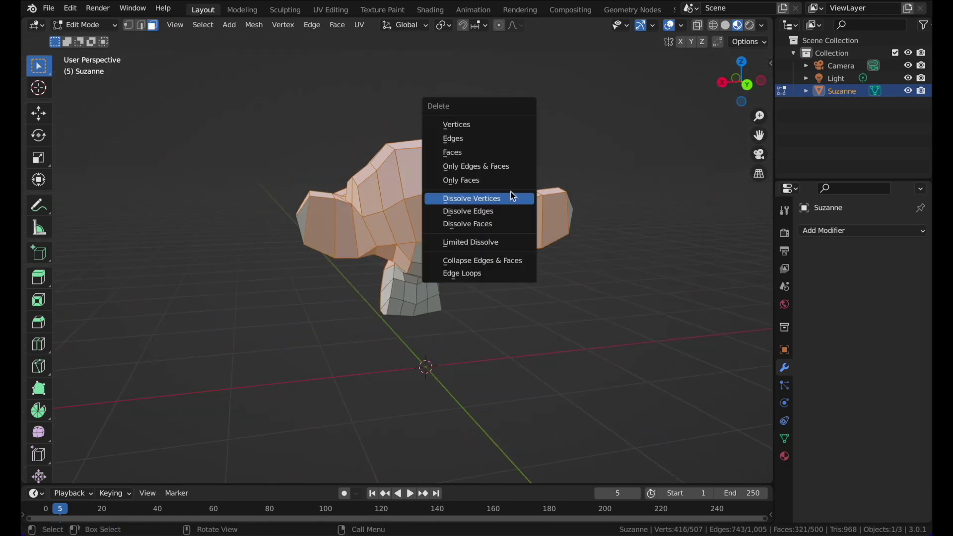
{"action": "left_click", "coordinate": [513, 154]}
{"action": "middle_click_drag", "start_coordinate": [496, 153], "coordinate": [305, 109]}
{"action": "key", "text": "Tab"}
{"action": "left_click", "coordinate": [481, 165]}
{"action": "left_click", "coordinate": [412, 259]}
Undo the face deletion to restore the full monkey head in Edit Mode.
{"action": "scroll", "coordinate": [306, 110], "scroll_direction": "down", "scroll_amount": 1}
{"action": "key", "text": "ctrl+z"}
{"action": "key", "text": "ctrl+z"}
{"action": "key", "text": "ctrl+z"}
{"action": "key", "text": "ctrl+z"}
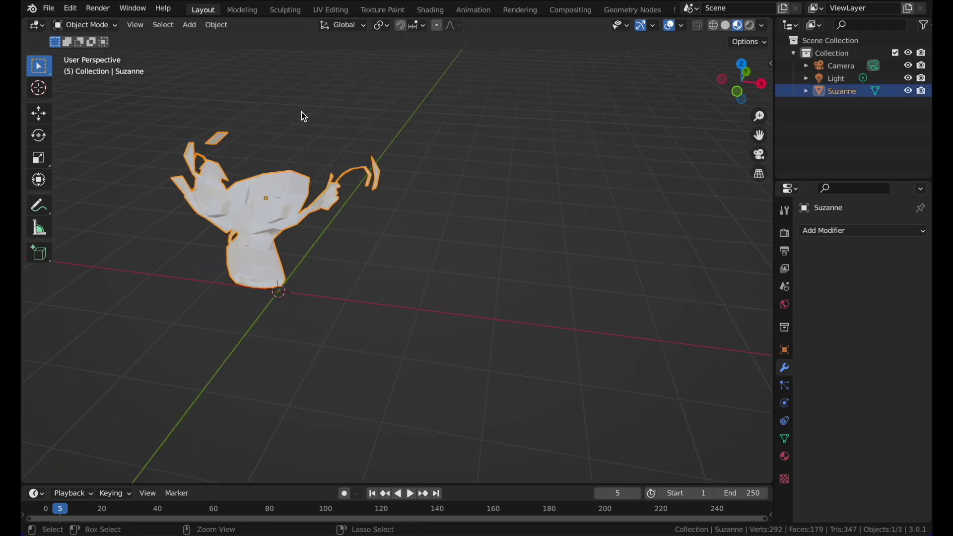
{"action": "middle_click_drag", "start_coordinate": [407, 163], "coordinate": [577, 213], "text": "shift"}
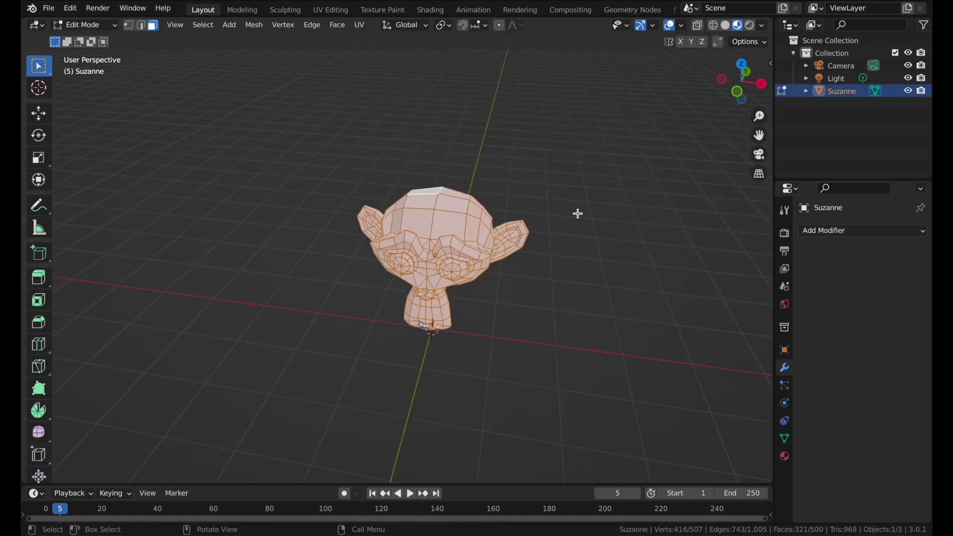
Reenter Edit Mode and box-select the monkey head's faces from the front.
{"action": "key", "text": "Tab"}
{"action": "middle_click_drag", "start_coordinate": [532, 191], "coordinate": [440, 170]}
{"action": "key", "text": "Tab"}
{"action": "left_click", "coordinate": [402, 177]}
{"action": "middle_click_drag", "start_coordinate": [441, 171], "coordinate": [466, 191], "text": "shift"}
{"action": "scroll", "coordinate": [469, 171], "scroll_direction": "up", "scroll_amount": 3}
{"action": "scroll", "coordinate": [468, 172], "scroll_direction": "down", "scroll_amount": 1}
{"action": "scroll", "coordinate": [464, 190], "scroll_direction": "up", "scroll_amount": 1}
{"action": "left_click_drag", "start_coordinate": [198, 66], "coordinate": [699, 297]}
{"action": "left_click_drag", "start_coordinate": [237, 113], "coordinate": [720, 485]}
Box-select the faces on the back of the monkey's head and clear the selection.
{"action": "middle_click_drag", "start_coordinate": [531, 212], "coordinate": [291, 154]}
{"action": "scroll", "coordinate": [289, 152], "scroll_direction": "down", "scroll_amount": 1}
{"action": "left_click_drag", "start_coordinate": [202, 120], "coordinate": [687, 460]}
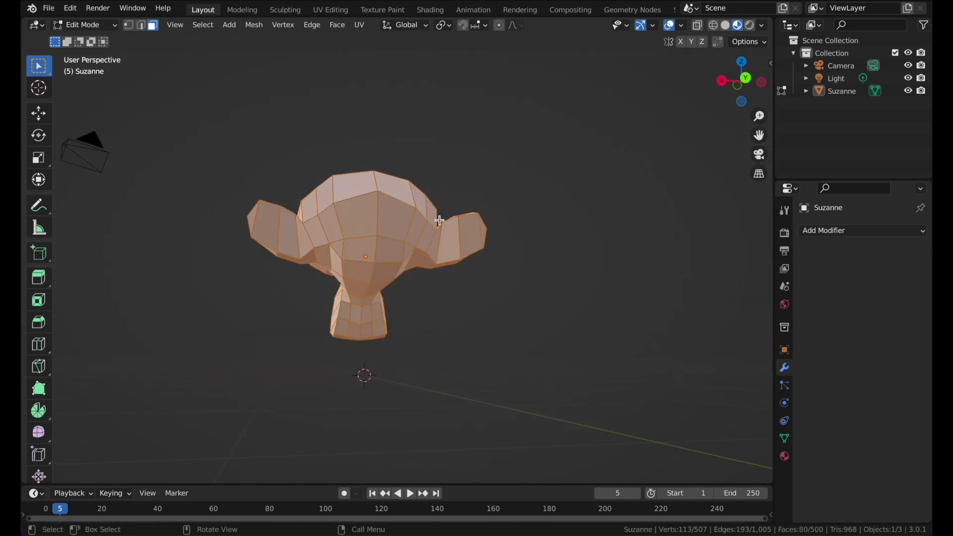
{"action": "left_click", "coordinate": [500, 211]}
Box-select the monkey head again from another angle, examine it from the side, and return to Object Mode.
{"action": "left_click_drag", "start_coordinate": [431, 232], "coordinate": [469, 248]}
{"action": "middle_click_drag", "start_coordinate": [501, 193], "coordinate": [280, 169]}
{"action": "left_click_drag", "start_coordinate": [427, 213], "coordinate": [427, 213]}
{"action": "left_click_drag", "start_coordinate": [253, 163], "coordinate": [543, 423]}
{"action": "middle_click_drag", "start_coordinate": [453, 82], "coordinate": [407, 116]}
{"action": "key", "text": "Tab"}
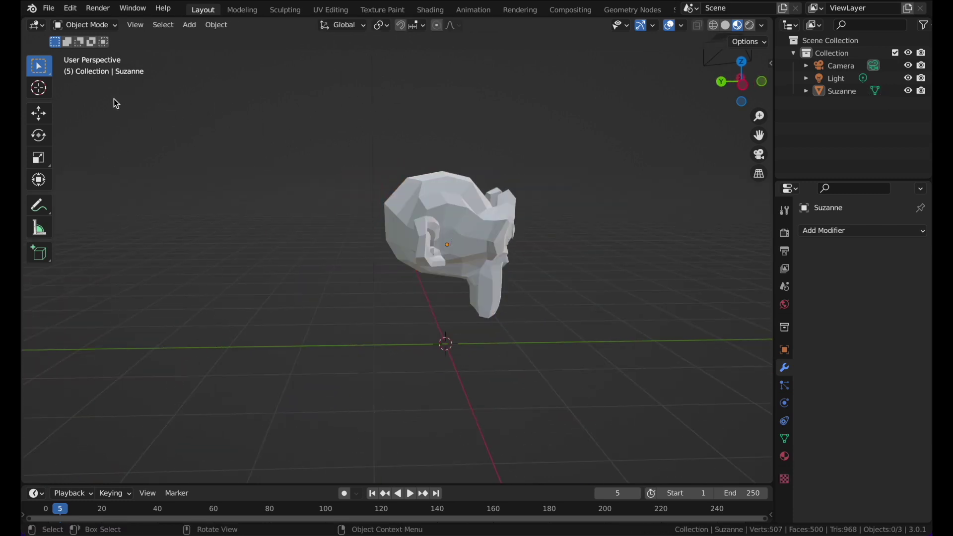
Activate Lasso Select in Object Mode, try it around the monkey, and enter Edit Mode.
{"action": "mouse_move", "coordinate": [36, 65]}
{"action": "left_mouse_down"}
{"action": "mouse_move", "coordinate": [70, 87]}
{"action": "mouse_move", "coordinate": [91, 152]}
{"action": "left_mouse_up"}
{"action": "mouse_move", "coordinate": [495, 276]}
{"action": "left_mouse_down"}
{"action": "mouse_move", "coordinate": [215, 230]}
{"action": "mouse_move", "coordinate": [370, 168]}
{"action": "left_mouse_up"}
{"action": "key", "text": "Tab"}
{"action": "mouse_move", "coordinate": [367, 91]}
{"action": "left_mouse_down"}
{"action": "mouse_move", "coordinate": [429, 225]}
{"action": "mouse_move", "coordinate": [290, 134]}
{"action": "left_mouse_up"}
{"action": "left_click", "coordinate": [368, 101]}
Activate Lasso Select in Edit Mode and try freehand selections on the monkey head.
{"action": "left_click_drag", "start_coordinate": [42, 67], "coordinate": [99, 143]}
{"action": "mouse_move", "coordinate": [481, 179]}
{"action": "left_mouse_down"}
{"action": "mouse_move", "coordinate": [372, 177]}
{"action": "mouse_move", "coordinate": [462, 86]}
{"action": "left_mouse_up"}
{"action": "mouse_move", "coordinate": [501, 195]}
{"action": "left_mouse_down"}
{"action": "mouse_move", "coordinate": [449, 300]}
{"action": "mouse_move", "coordinate": [501, 218]}
{"action": "left_mouse_up"}
{"action": "mouse_move", "coordinate": [452, 195]}
{"action": "left_mouse_down"}
{"action": "mouse_move", "coordinate": [398, 121]}
{"action": "mouse_move", "coordinate": [476, 124]}
{"action": "left_mouse_up"}
{"action": "mouse_move", "coordinate": [549, 210]}
{"action": "left_mouse_down"}
{"action": "mouse_move", "coordinate": [417, 261]}
{"action": "mouse_move", "coordinate": [442, 248]}
{"action": "left_mouse_up"}
{"action": "middle_click_drag", "start_coordinate": [519, 200], "coordinate": [475, 209]}
{"action": "middle_click_drag", "start_coordinate": [476, 210], "coordinate": [449, 213]}
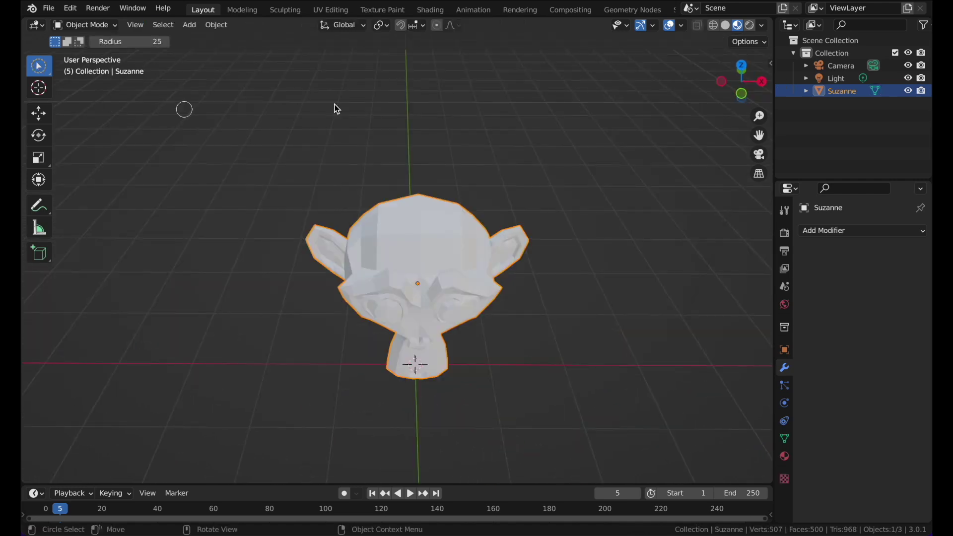
{"action": "left_click_drag", "start_coordinate": [572, 236], "coordinate": [569, 251]}
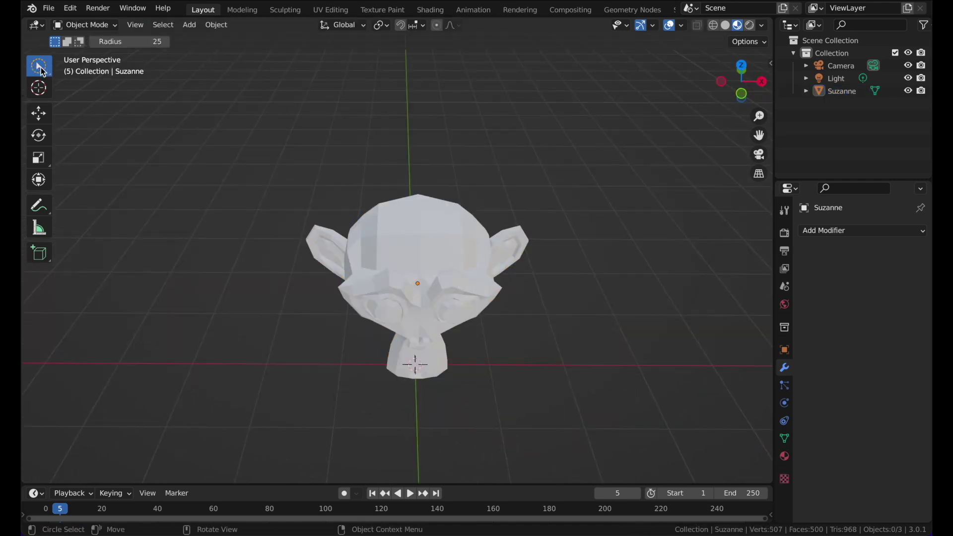
Restore the Select Box tool in Object Mode and select the monkey.
{"action": "left_click", "coordinate": [43, 71]}
{"action": "left_click", "coordinate": [98, 93]}
{"action": "middle_click_drag", "start_coordinate": [309, 151], "coordinate": [462, 129]}
{"action": "left_click", "coordinate": [409, 212]}
{"action": "middle_click_drag", "start_coordinate": [409, 212], "coordinate": [481, 151]}
{"action": "key", "text": "Tab"}
{"action": "key", "text": "Tab"}
{"action": "scroll", "coordinate": [496, 168], "scroll_direction": "up", "scroll_amount": 2}
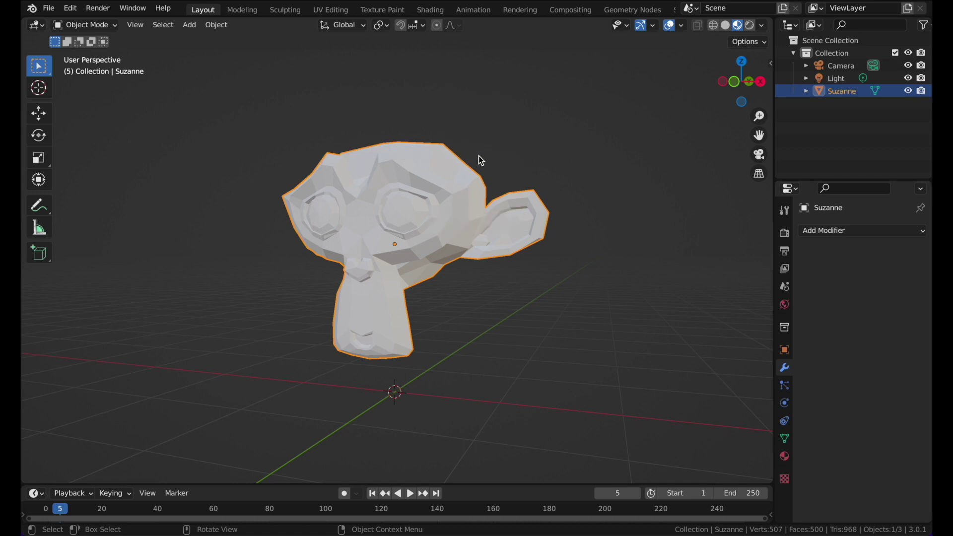
Switch the viewport shading to Solid.
{"action": "key", "text": "z"}
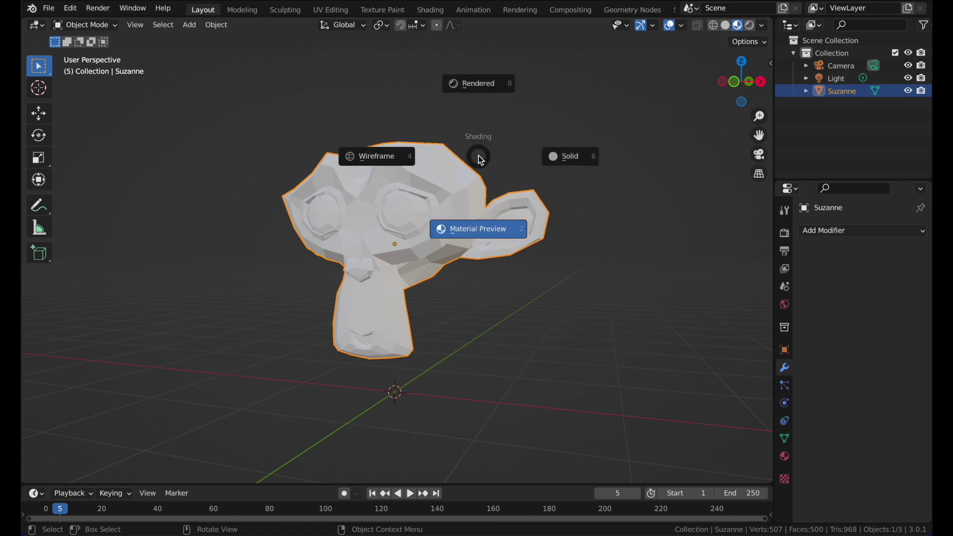
{"action": "left_click", "coordinate": [545, 144]}
{"action": "mouse_move", "coordinate": [492, 122]}
{"action": "middle_mouse_down"}
{"action": "mouse_move", "coordinate": [476, 149]}
{"action": "mouse_move", "coordinate": [484, 143]}
{"action": "middle_mouse_up"}
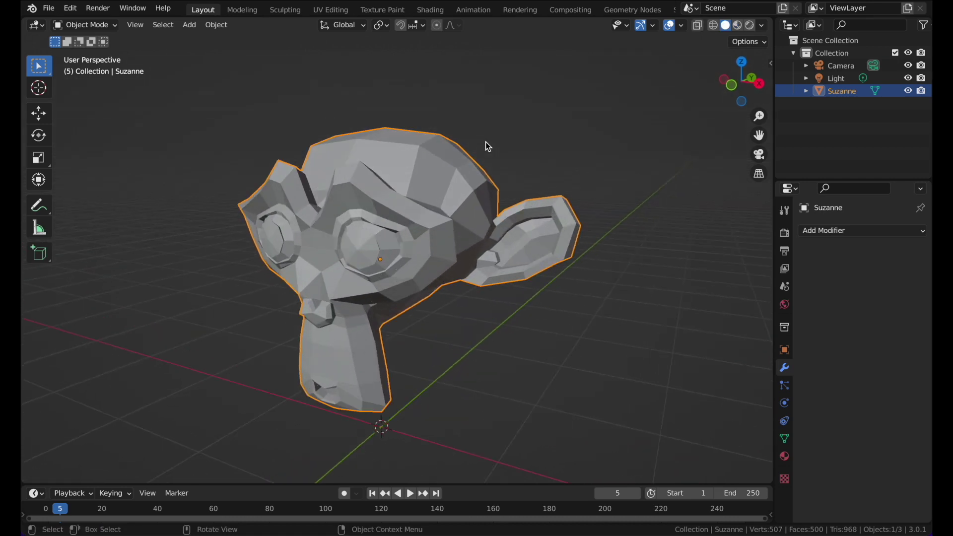
Add a Subdivision Surface modifier to the monkey and examine the surface facets up close.
{"action": "left_click", "coordinate": [822, 235]}
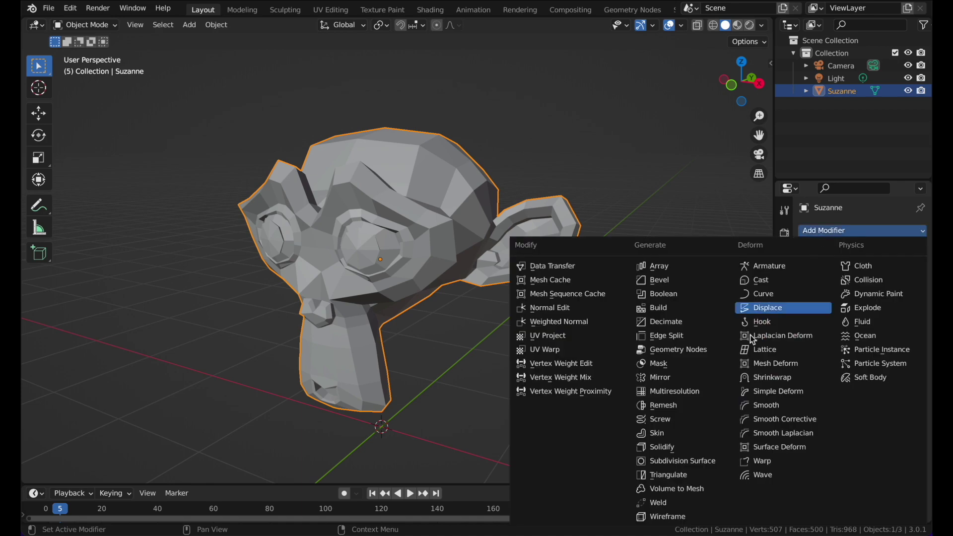
{"action": "left_click", "coordinate": [704, 464]}
{"action": "scroll", "coordinate": [509, 263], "scroll_direction": "down", "scroll_amount": 5}
{"action": "middle_click_drag", "start_coordinate": [508, 263], "coordinate": [440, 298]}
{"action": "scroll", "coordinate": [347, 199], "scroll_direction": "up", "scroll_amount": 3}
{"action": "left_click", "coordinate": [347, 198]}
{"action": "scroll", "coordinate": [546, 205], "scroll_direction": "up", "scroll_amount": 5}
{"action": "scroll", "coordinate": [514, 187], "scroll_direction": "up", "scroll_amount": 3}
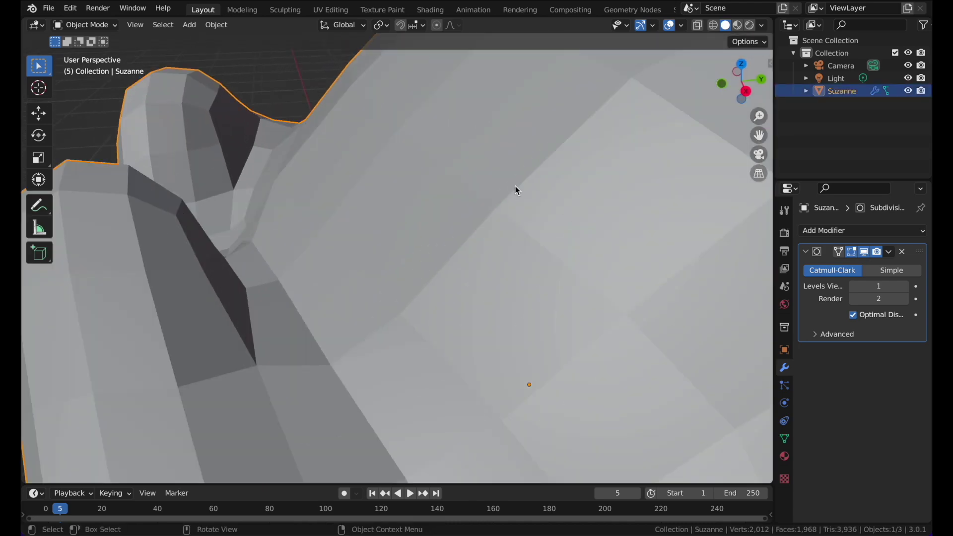
Set the Subdivision Surface viewport level to 2 and examine the whole head.
{"action": "scroll", "coordinate": [506, 235], "scroll_direction": "down", "scroll_amount": 6}
{"action": "middle_click_drag", "start_coordinate": [507, 235], "coordinate": [573, 195]}
{"action": "scroll", "coordinate": [574, 194], "scroll_direction": "up", "scroll_amount": 1}
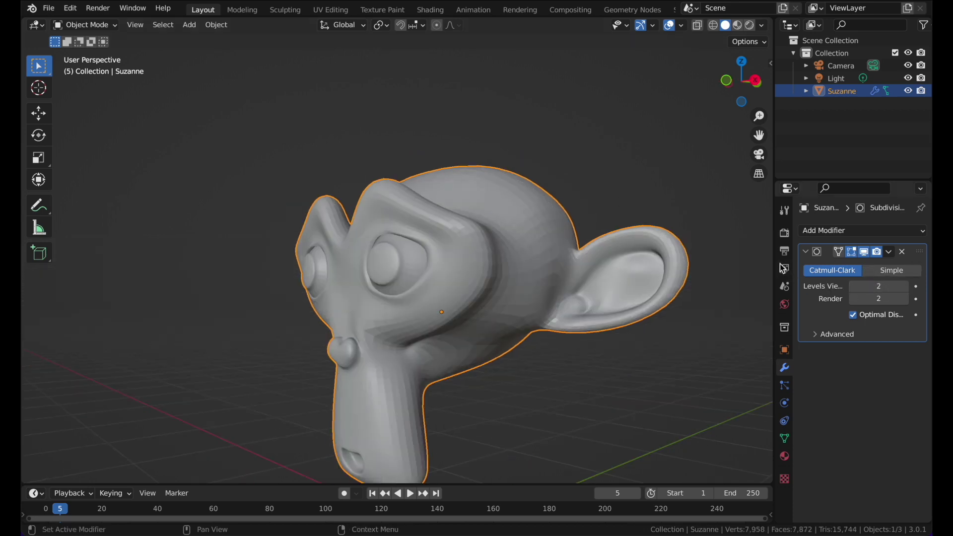
{"action": "middle_click_drag", "start_coordinate": [526, 138], "coordinate": [567, 170]}
{"action": "scroll", "coordinate": [567, 169], "scroll_direction": "down", "scroll_amount": 3}
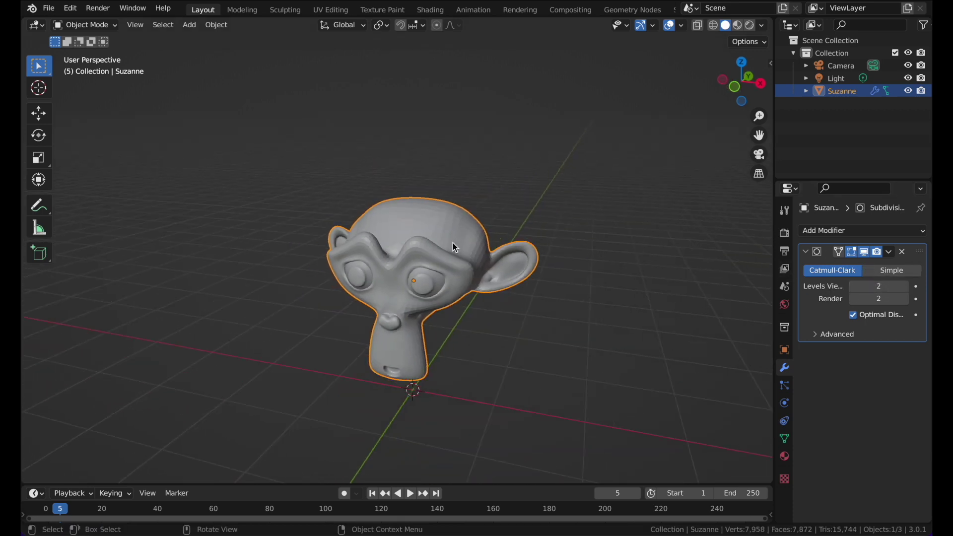
Apply Shade Smooth to the monkey and enable Auto Smooth in its mesh normals.
{"action": "right_click", "coordinate": [446, 244]}
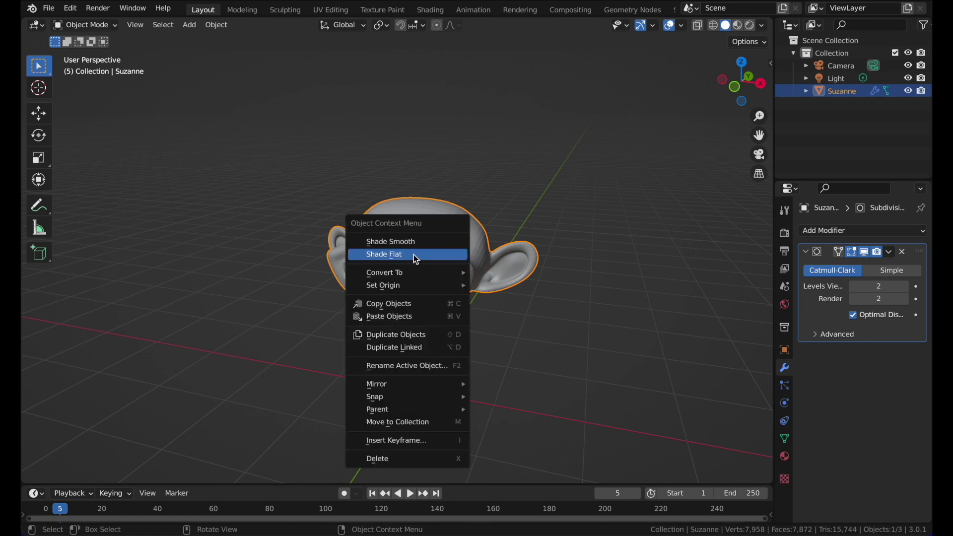
{"action": "left_click", "coordinate": [399, 241]}
{"action": "middle_click_drag", "start_coordinate": [399, 241], "coordinate": [432, 127]}
{"action": "left_click", "coordinate": [430, 158]}
{"action": "scroll", "coordinate": [430, 158], "scroll_direction": "up", "scroll_amount": 8}
{"action": "scroll", "coordinate": [430, 161], "scroll_direction": "down", "scroll_amount": 10}
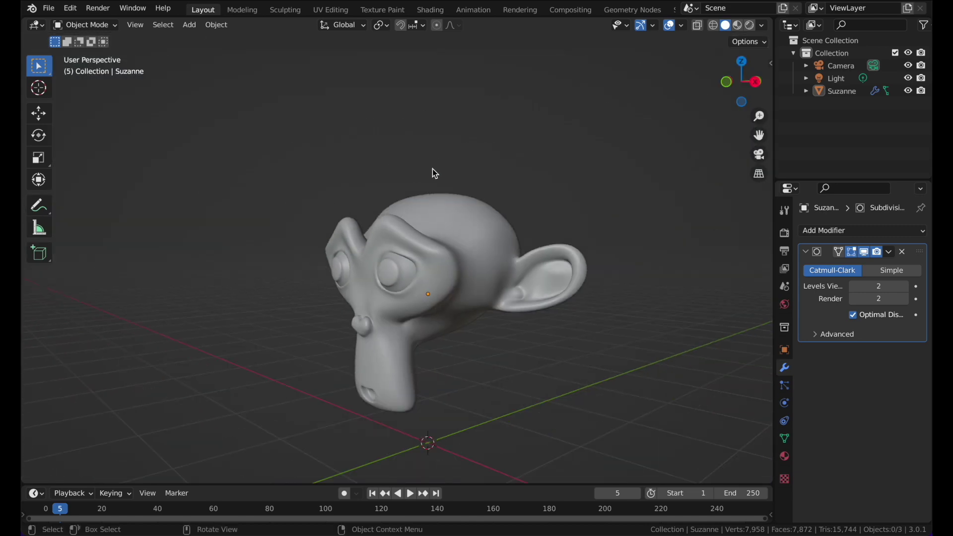
{"action": "left_click", "coordinate": [439, 196]}
{"action": "middle_click_drag", "start_coordinate": [439, 177], "coordinate": [497, 154]}
{"action": "scroll", "coordinate": [496, 155], "scroll_direction": "up", "scroll_amount": 4}
{"action": "left_click", "coordinate": [784, 437]}
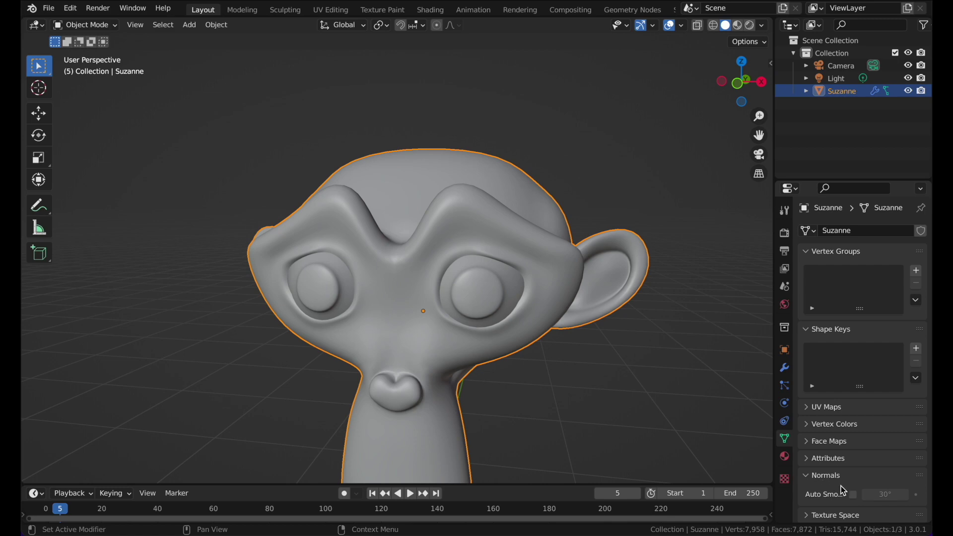
Enter Edit Mode on the smoothed monkey and switch to edge selection.
{"action": "key", "text": "Tab"}
{"action": "middle_click_drag", "start_coordinate": [472, 273], "coordinate": [397, 262]}
{"action": "left_click", "coordinate": [424, 185]}
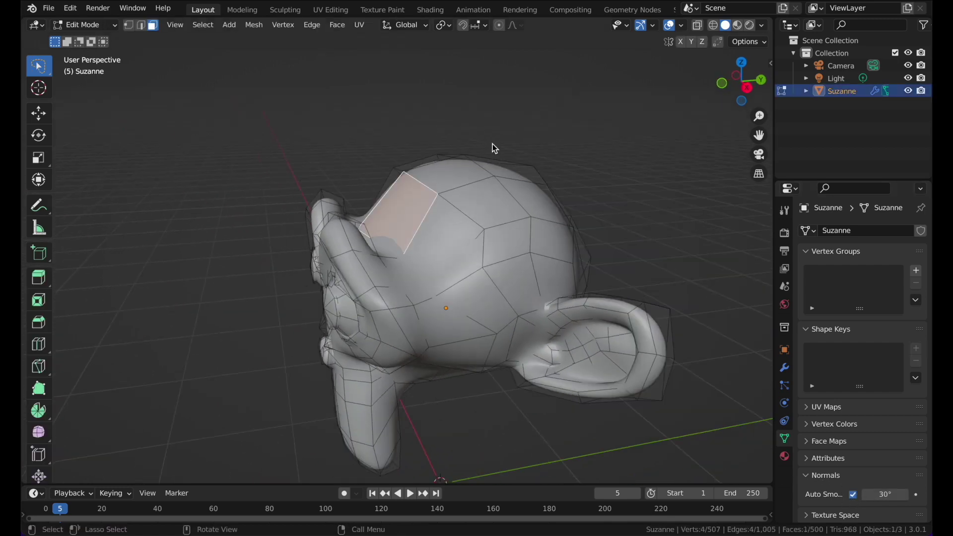
{"action": "left_click", "coordinate": [142, 26]}
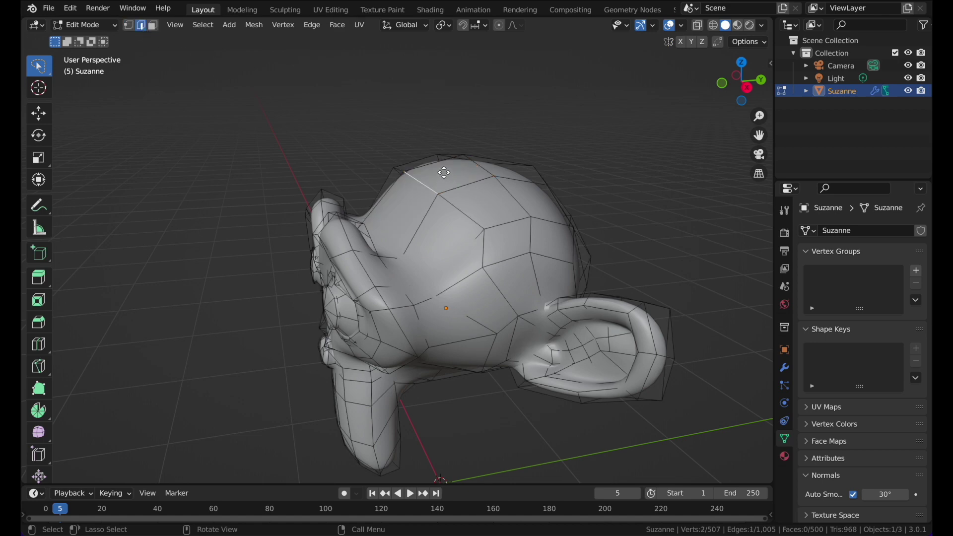
Try pulling the edge at the top of the forehead upward, and undo the move in the Right Orthographic view.
{"action": "left_click_drag", "start_coordinate": [447, 175], "coordinate": [386, 96]}
{"action": "left_click", "coordinate": [747, 88]}
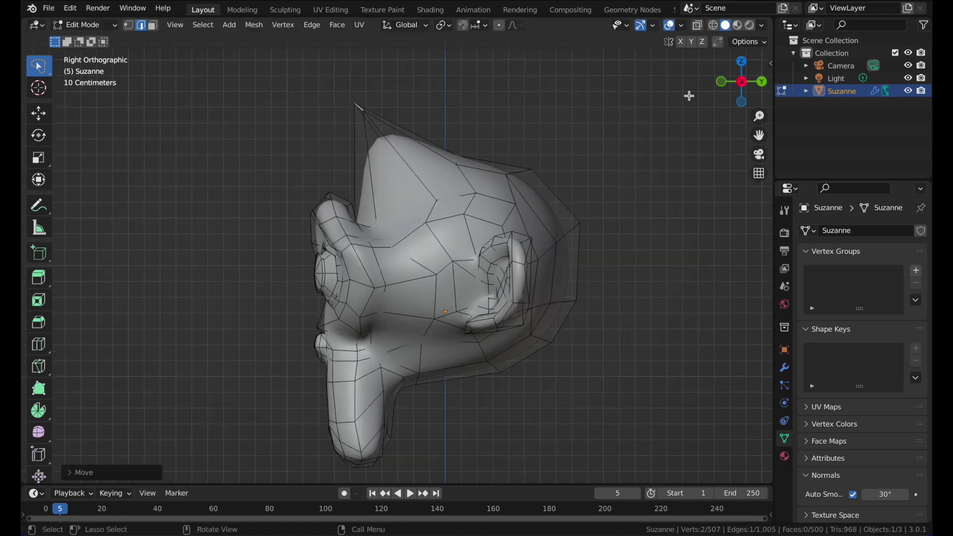
{"action": "key", "text": "ctrl+z"}
Move edges on the top and upper back of the head outward in the Right Orthographic view.
{"action": "key", "text": "g"}
{"action": "left_click", "coordinate": [434, 127]}
{"action": "key", "text": "g"}
{"action": "left_click", "coordinate": [542, 181]}
{"action": "key", "text": "g"}
{"action": "left_click", "coordinate": [553, 237]}
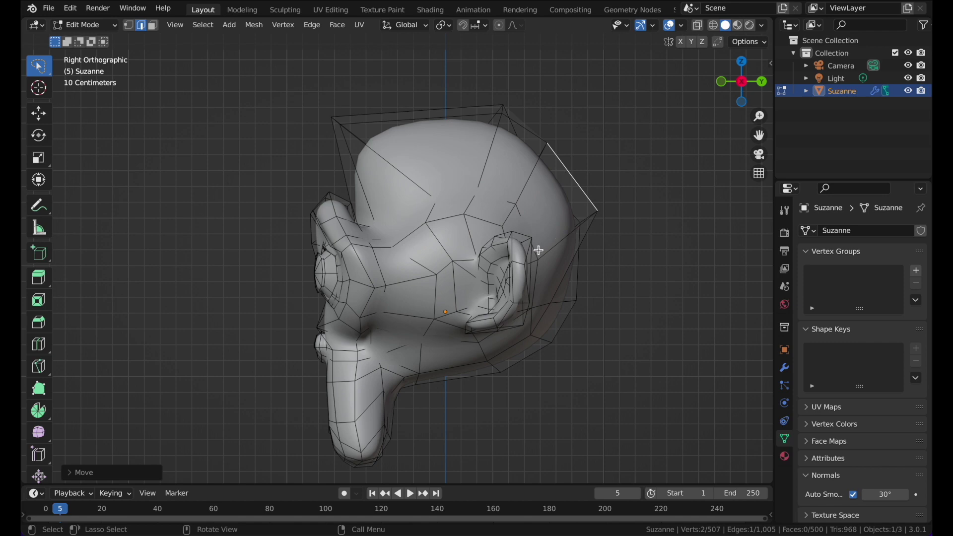
Move edges at the lower back and underside of the head outward and down, and return to Object Mode.
{"action": "key", "text": "g"}
{"action": "left_click", "coordinate": [564, 359]}
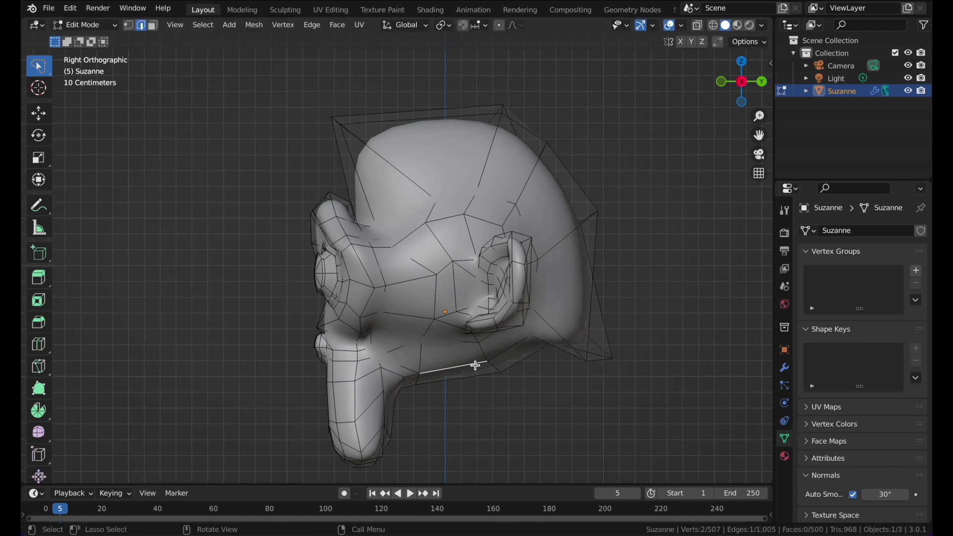
{"action": "key", "text": "g"}
{"action": "left_click", "coordinate": [491, 428]}
{"action": "key", "text": "g"}
{"action": "left_click", "coordinate": [412, 446]}
{"action": "key", "text": "Tab"}
{"action": "middle_click_drag", "start_coordinate": [412, 198], "coordinate": [625, 274]}
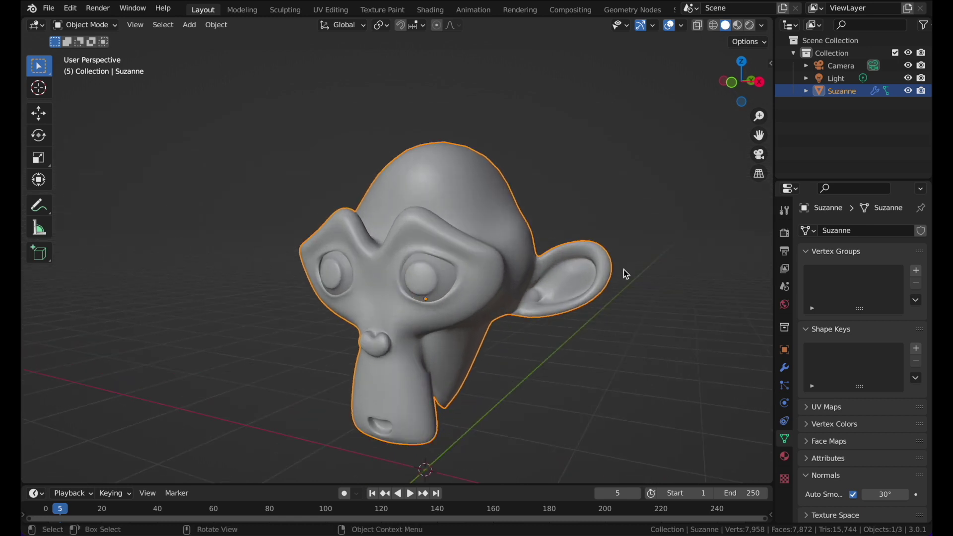
Apply the Subdivision Surface modifier to the monkey's mesh.
{"action": "left_click", "coordinate": [785, 367]}
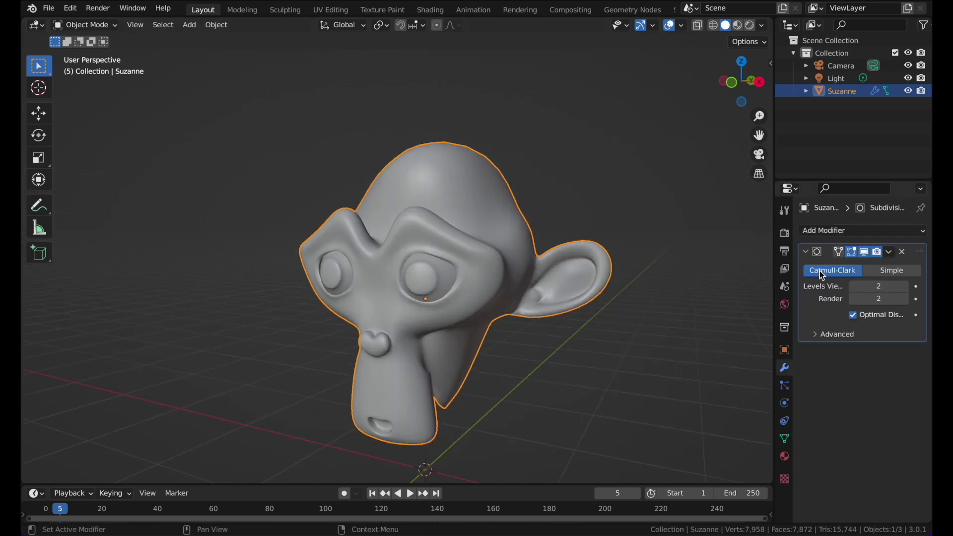
{"action": "left_click", "coordinate": [888, 253]}
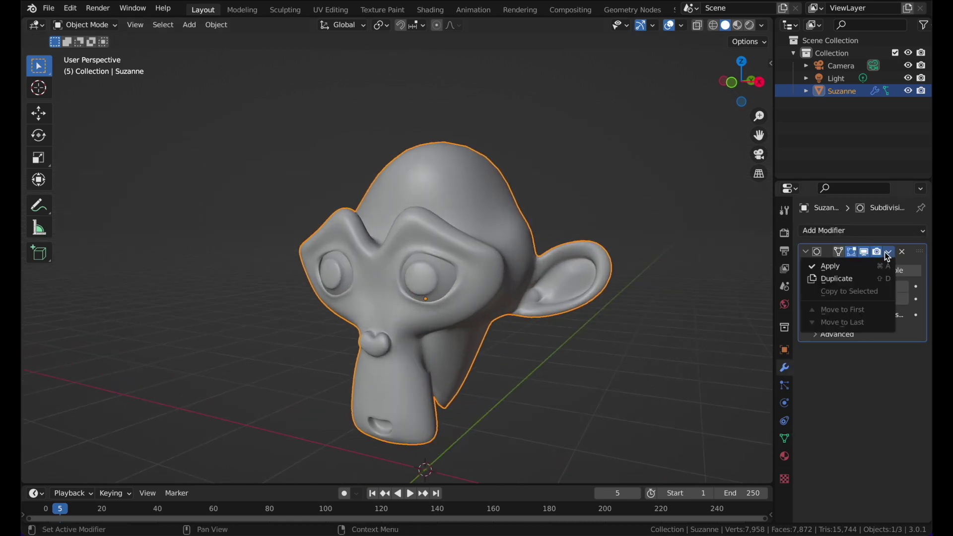
{"action": "left_click", "coordinate": [864, 266]}
Examine the dense subdivided geometry around the face in Edit Mode and return to Object Mode.
{"action": "key", "text": "Tab"}
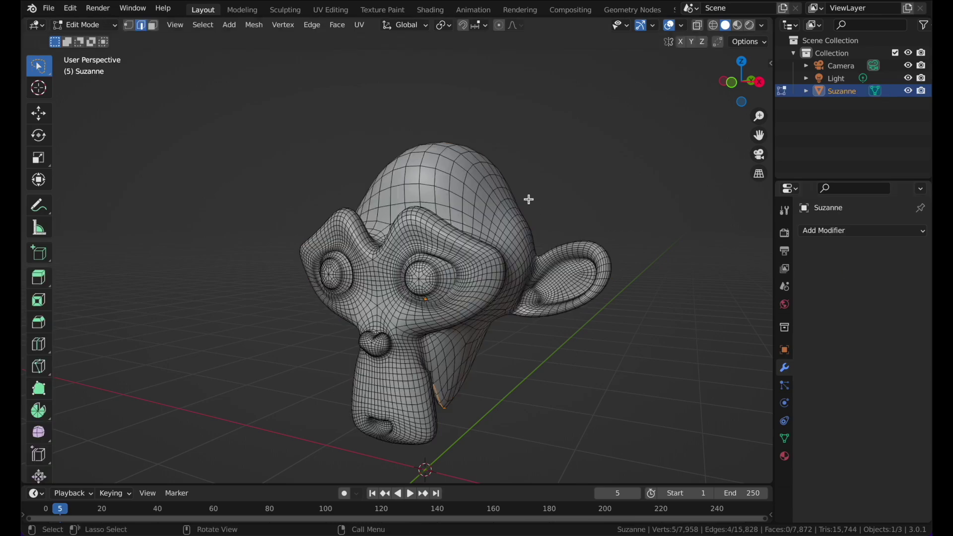
{"action": "scroll", "coordinate": [537, 141], "scroll_direction": "down", "scroll_amount": 1}
{"action": "middle_click_drag", "start_coordinate": [536, 142], "coordinate": [327, 201]}
{"action": "scroll", "coordinate": [256, 223], "scroll_direction": "up", "scroll_amount": 5}
{"action": "scroll", "coordinate": [254, 222], "scroll_direction": "down", "scroll_amount": 1}
{"action": "scroll", "coordinate": [328, 200], "scroll_direction": "up", "scroll_amount": 3}
{"action": "scroll", "coordinate": [328, 200], "scroll_direction": "down", "scroll_amount": 4}
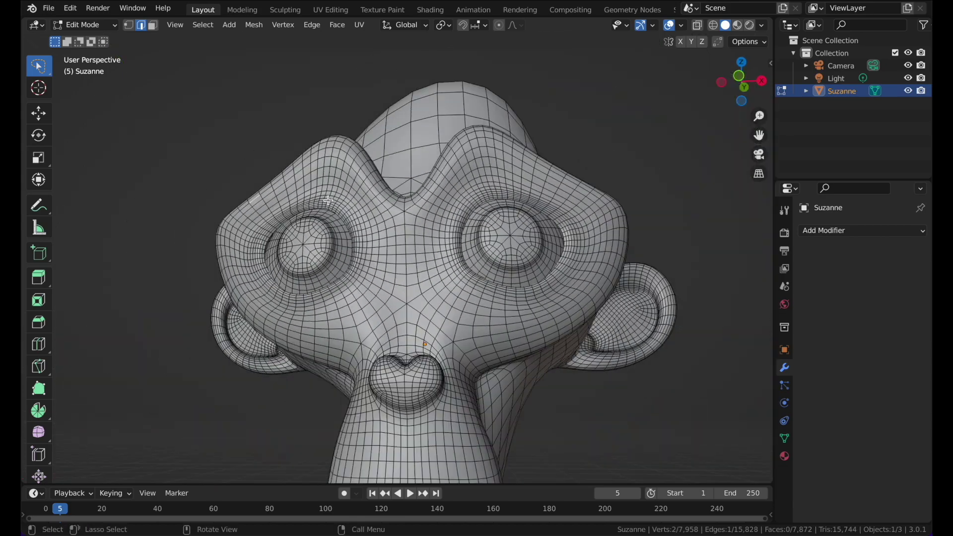
{"action": "scroll", "coordinate": [328, 200], "scroll_direction": "up", "scroll_amount": 4}
{"action": "scroll", "coordinate": [328, 201], "scroll_direction": "down", "scroll_amount": 6}
{"action": "middle_click_drag", "start_coordinate": [431, 156], "coordinate": [430, 216]}
{"action": "scroll", "coordinate": [219, 189], "scroll_direction": "down", "scroll_amount": 3}
{"action": "key", "text": "Tab"}
{"action": "scroll", "coordinate": [430, 217], "scroll_direction": "up", "scroll_amount": 5}
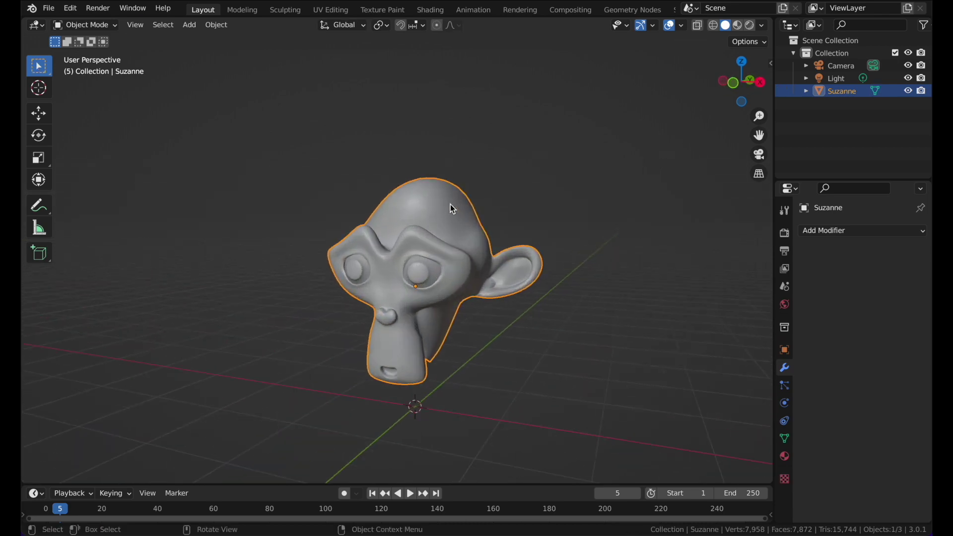
Delete the monkey from the scene.
{"action": "key", "text": "x"}
{"action": "left_click", "coordinate": [448, 189]}
{"action": "middle_click_drag", "start_coordinate": [481, 168], "coordinate": [571, 251]}
Add a cube mesh to the scene.
{"action": "key", "text": "shift+a"}
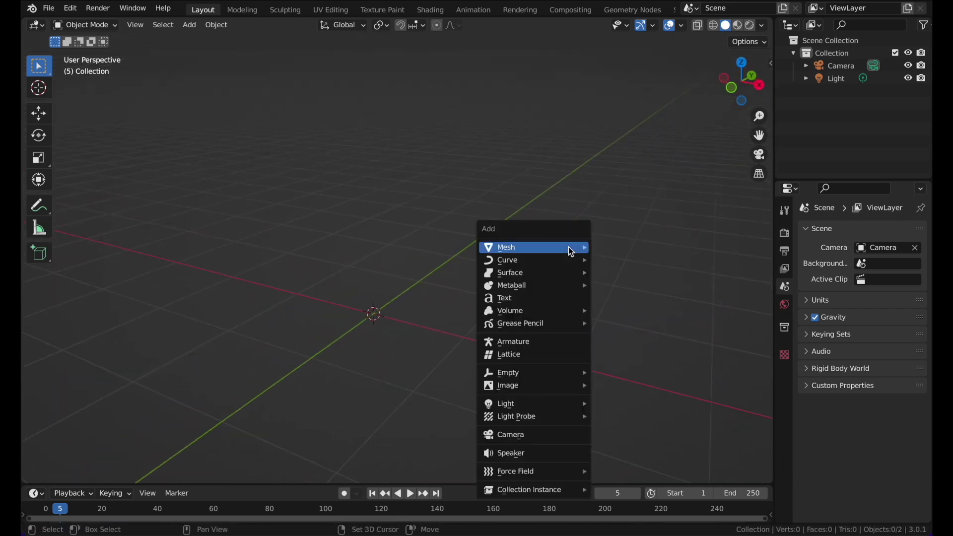
{"action": "mouse_move", "coordinate": [571, 252]}
{"action": "left_click", "coordinate": [610, 262]}
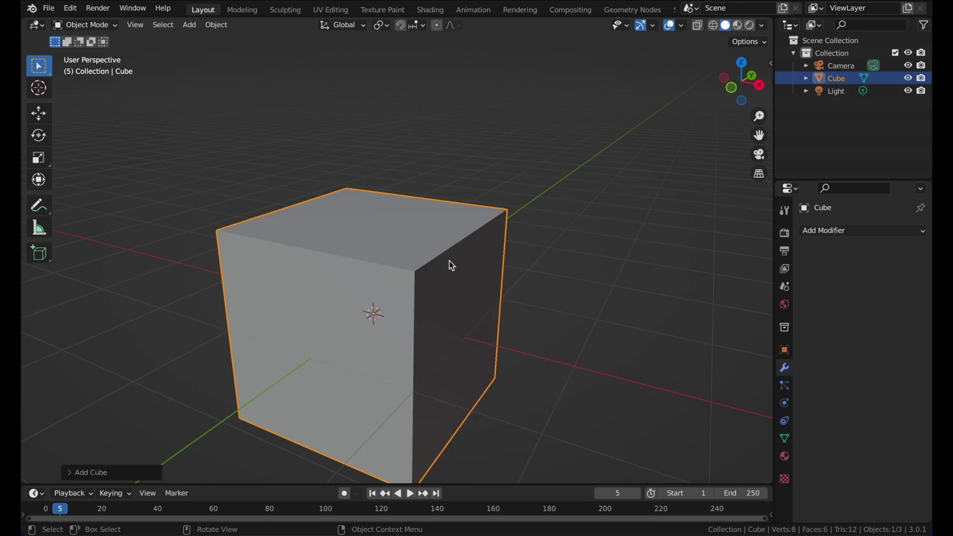
Enter Edit Mode with face selection and the Select Box tool, and select the cube's top face.
{"action": "key", "text": "Tab"}
{"action": "left_click", "coordinate": [404, 228]}
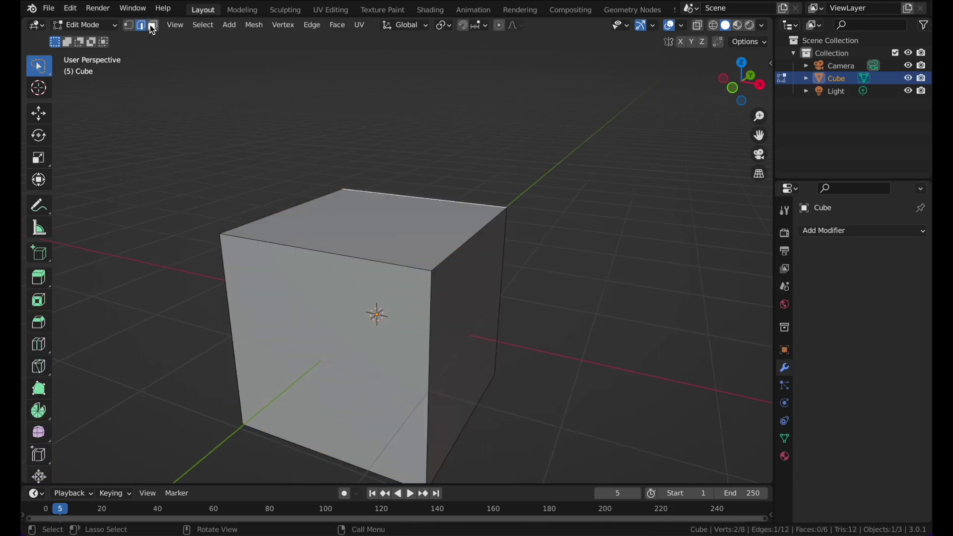
{"action": "left_click_drag", "start_coordinate": [49, 70], "coordinate": [80, 123]}
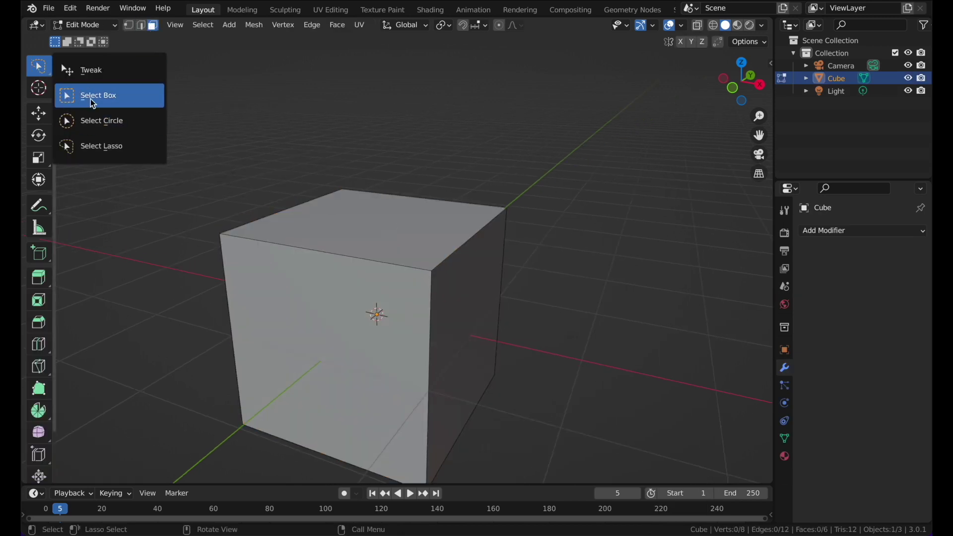
{"action": "left_click", "coordinate": [93, 103]}
{"action": "left_click", "coordinate": [371, 243]}
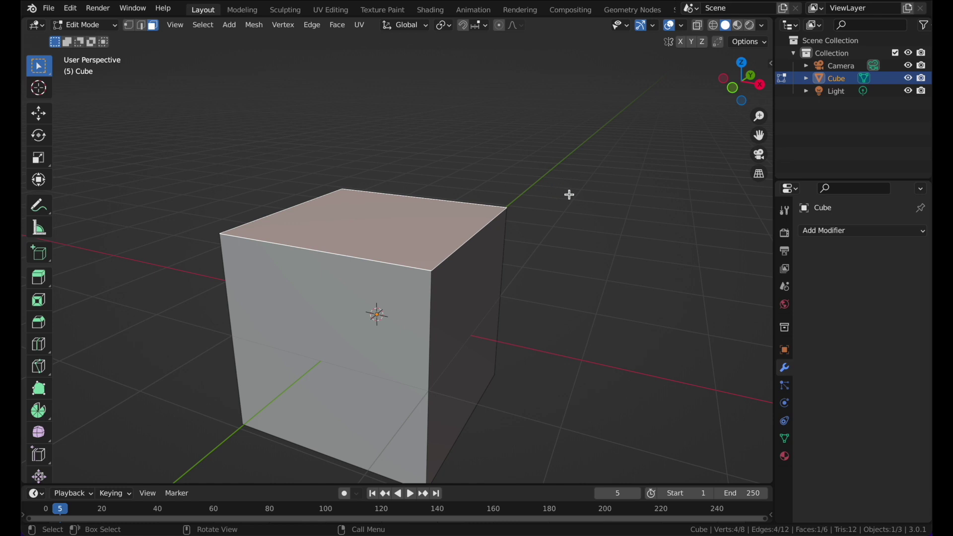
{"action": "key", "text": "i"}
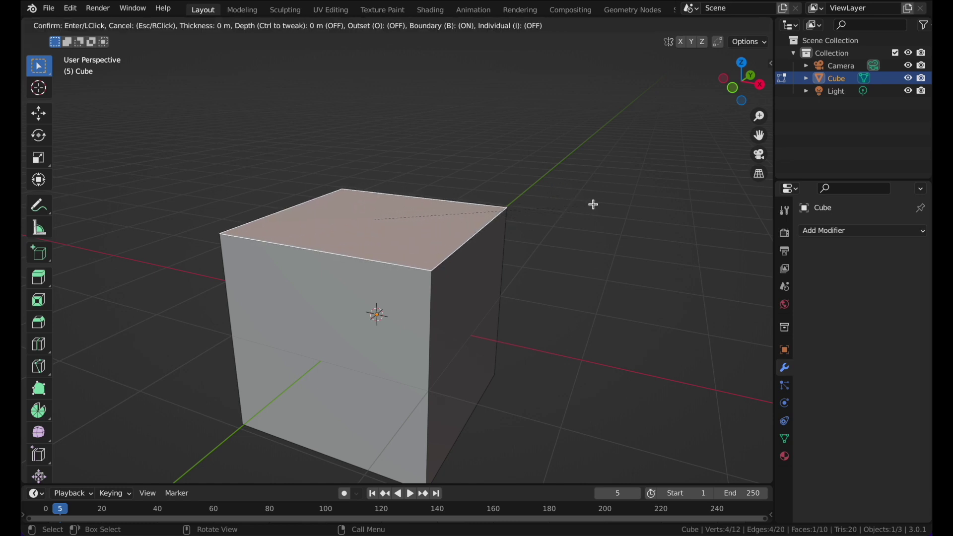
{"action": "left_click", "coordinate": [588, 204]}
{"action": "key", "text": "ctrl+z"}
Extrude the cube's top face outward to widen it, and extrude it upward into a second, wider block.
{"action": "key", "text": "e"}
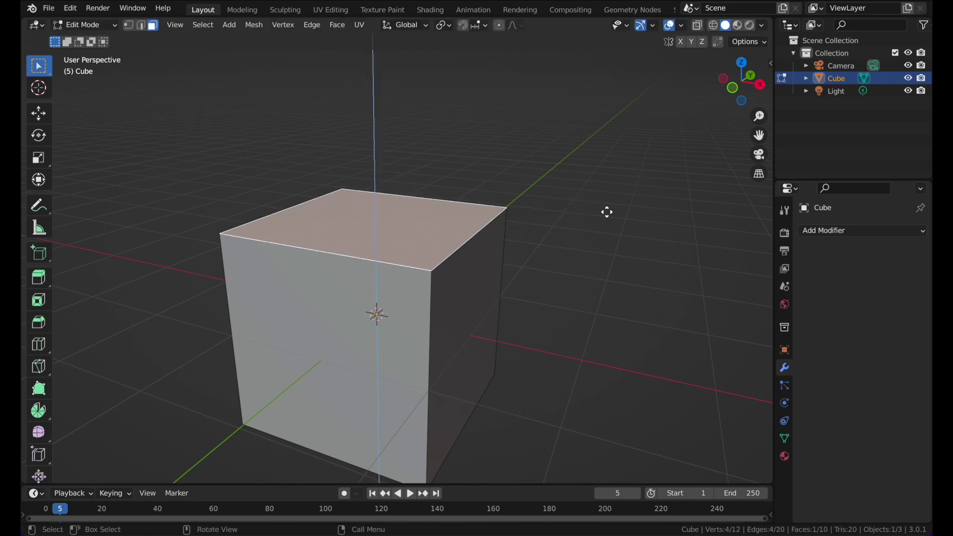
{"action": "key", "text": "s"}
{"action": "left_click", "coordinate": [647, 205]}
{"action": "key", "text": "e"}
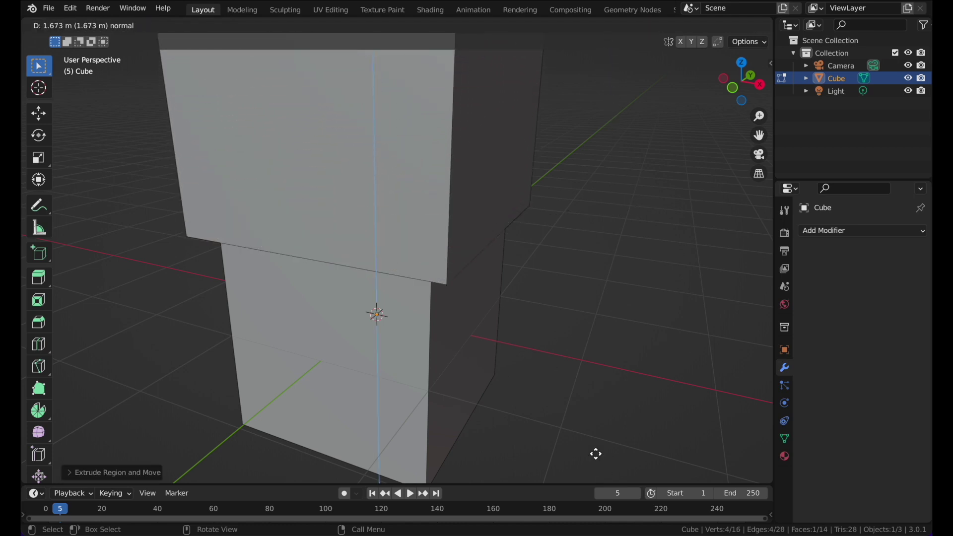
{"action": "left_click", "coordinate": [563, 385]}
{"action": "middle_click_drag", "start_coordinate": [464, 154], "coordinate": [411, 344], "text": "shift"}
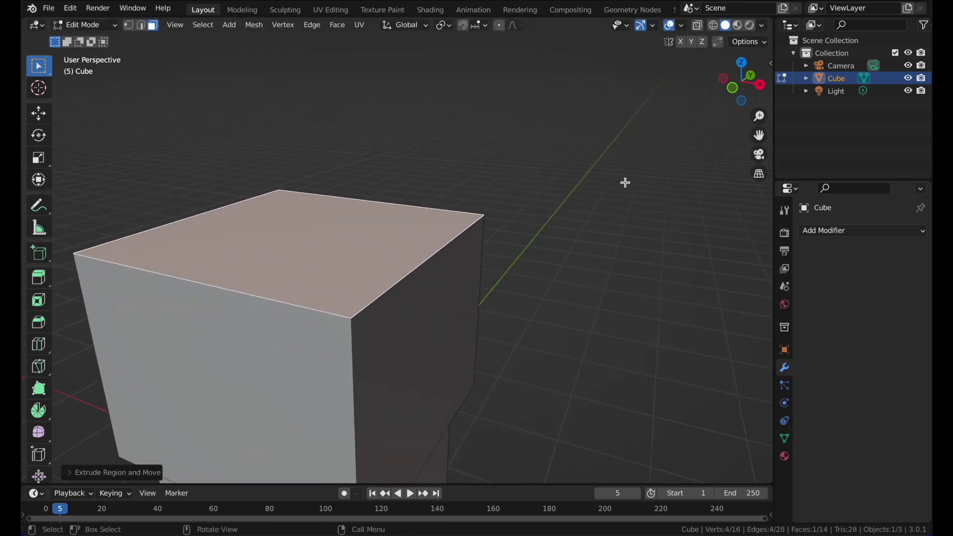
Extrude and scale down the new top face, extrude it upward into a narrower third block, and return to Object Mode.
{"action": "key", "text": "e"}
{"action": "key", "text": "s"}
{"action": "left_click", "coordinate": [558, 195]}
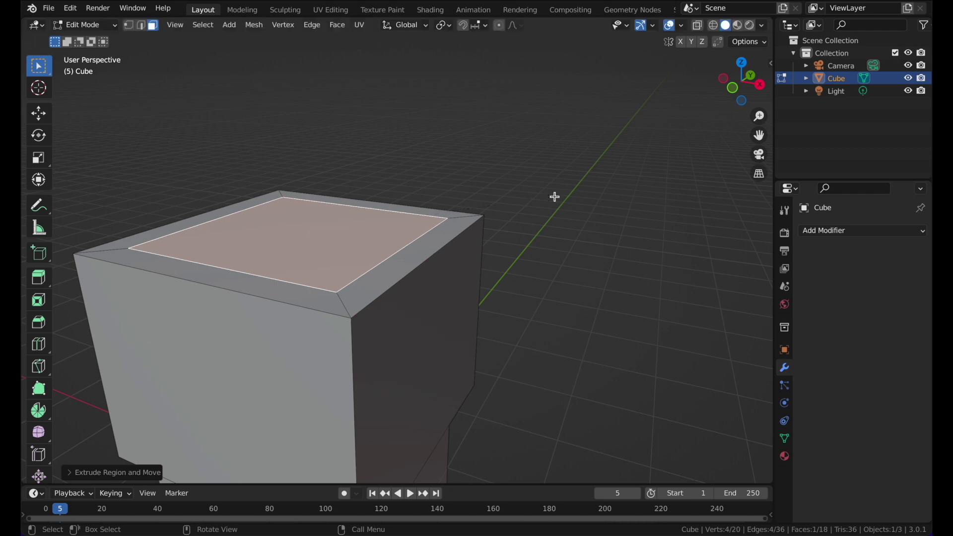
{"action": "key", "text": "e"}
{"action": "left_click", "coordinate": [535, 406]}
{"action": "key", "text": "Tab"}
Inset the cube's bottom face by about 0.47 m and extrude it downward about 1.9 m as a trunk, then return to Object Mode.
{"action": "scroll", "coordinate": [430, 230], "scroll_direction": "down", "scroll_amount": 6}
{"action": "middle_click_drag", "start_coordinate": [430, 229], "coordinate": [426, 135]}
{"action": "key", "text": "Tab"}
{"action": "left_click", "coordinate": [340, 318]}
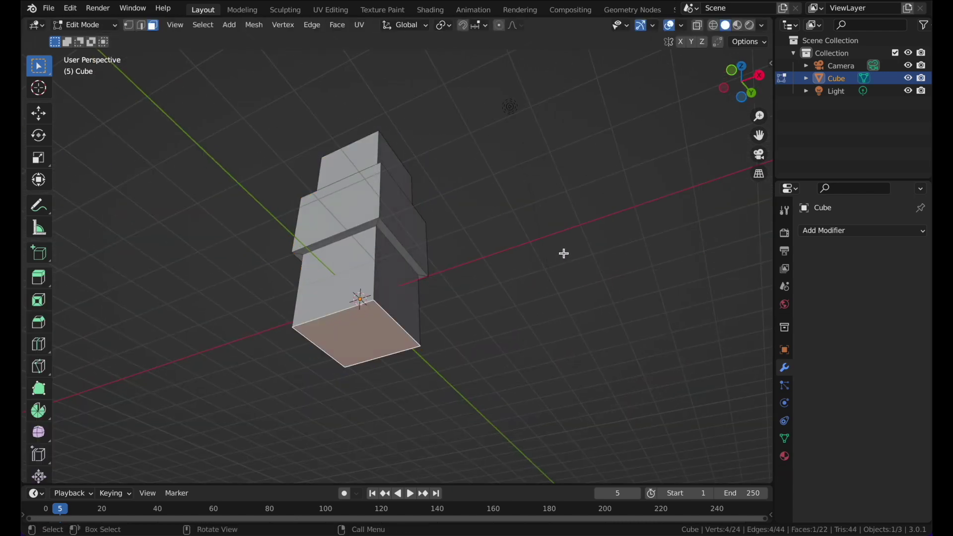
{"action": "key", "text": "i"}
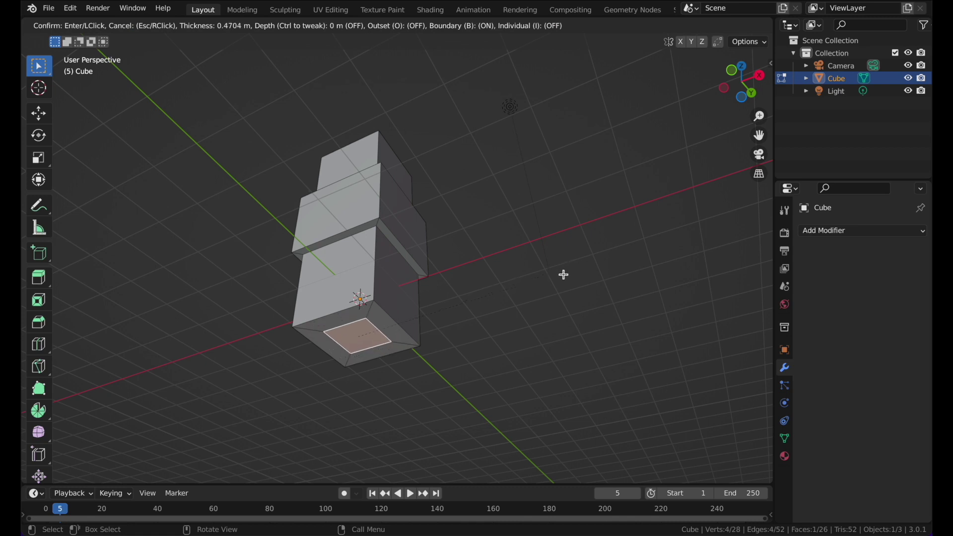
{"action": "left_click", "coordinate": [564, 275]}
{"action": "key", "text": "e"}
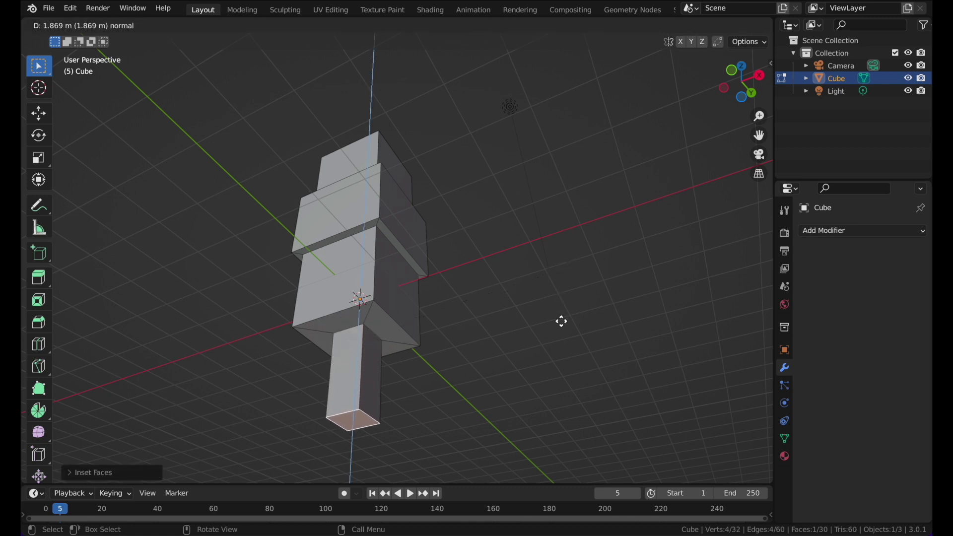
{"action": "left_click", "coordinate": [558, 327]}
{"action": "key", "text": "Tab"}
Raise the tree object along the Z axis until it stands above the grid floor.
{"action": "middle_click_drag", "start_coordinate": [515, 209], "coordinate": [445, 285]}
{"action": "key", "text": "g"}
{"action": "key", "text": "z"}
{"action": "left_click", "coordinate": [471, 107]}
{"action": "left_click", "coordinate": [468, 243]}
{"action": "middle_click_drag", "start_coordinate": [469, 243], "coordinate": [518, 252]}
{"action": "left_click", "coordinate": [453, 212]}
{"action": "scroll", "coordinate": [441, 208], "scroll_direction": "up", "scroll_amount": 5}
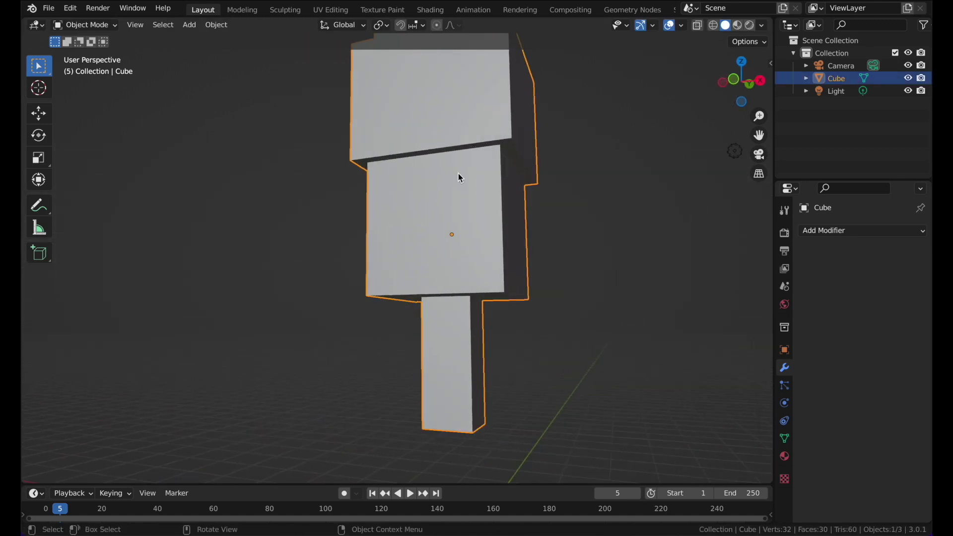
{"action": "key", "text": "Tab"}
{"action": "key", "text": "Tab"}
{"action": "scroll", "coordinate": [592, 336], "scroll_direction": "down", "scroll_amount": 4}
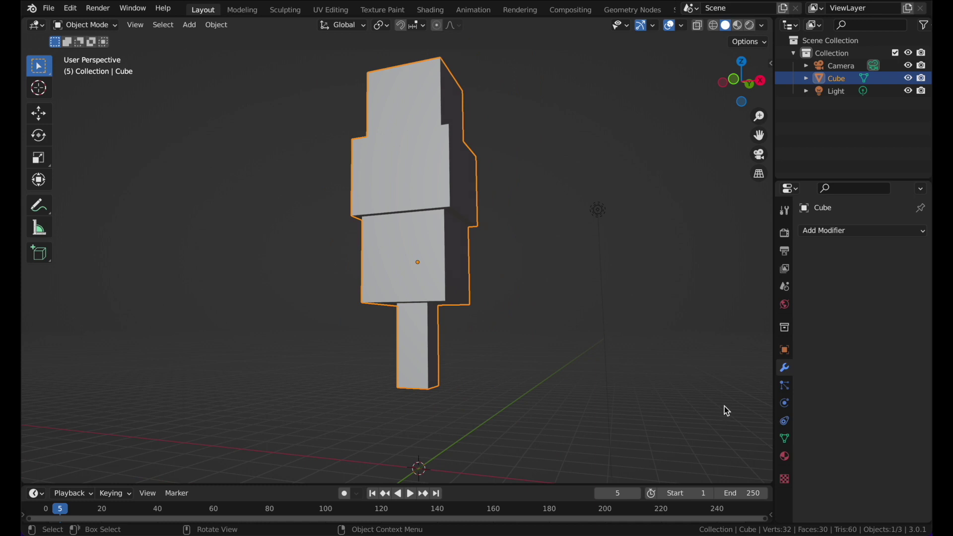
Create a new material for the tree object and switch the viewport shading to Material Preview.
{"action": "left_click", "coordinate": [785, 457]}
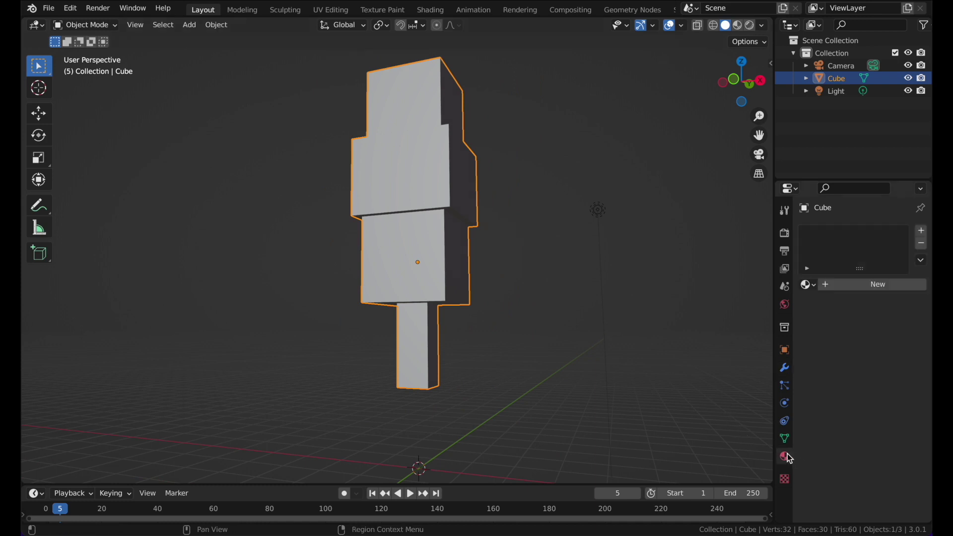
{"action": "left_click", "coordinate": [838, 293]}
{"action": "key", "text": "z"}
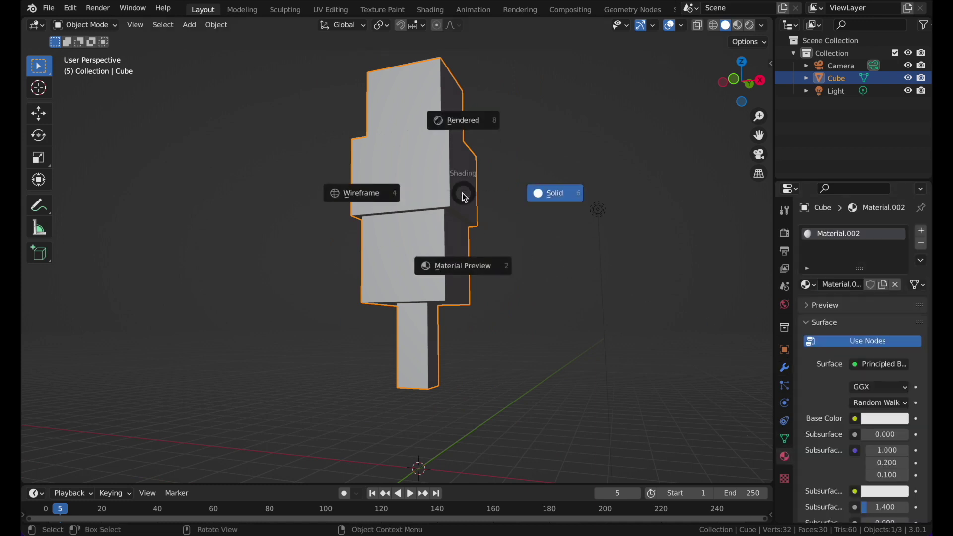
{"action": "left_click", "coordinate": [475, 261]}
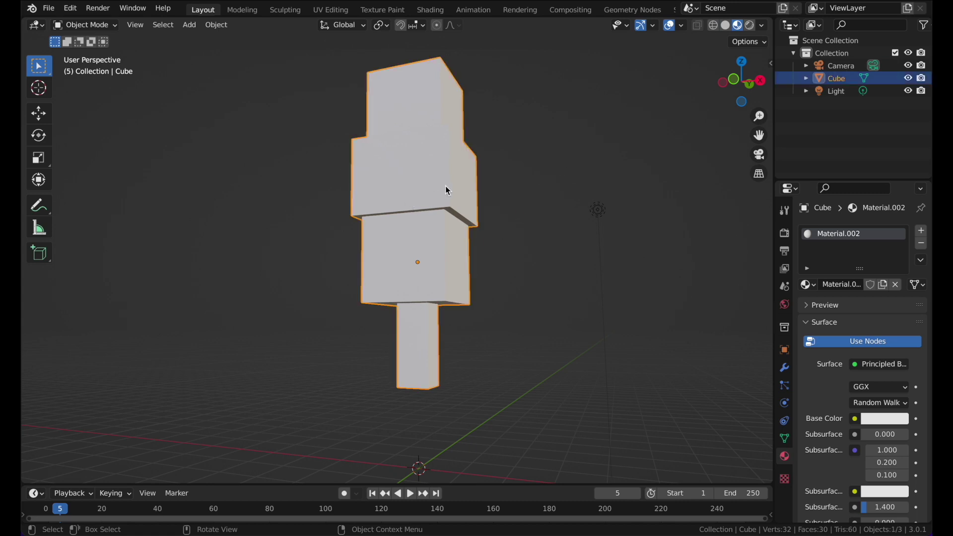
{"action": "middle_click_drag", "start_coordinate": [431, 192], "coordinate": [428, 164]}
{"action": "key", "text": "Tab"}
{"action": "key", "text": "Tab"}
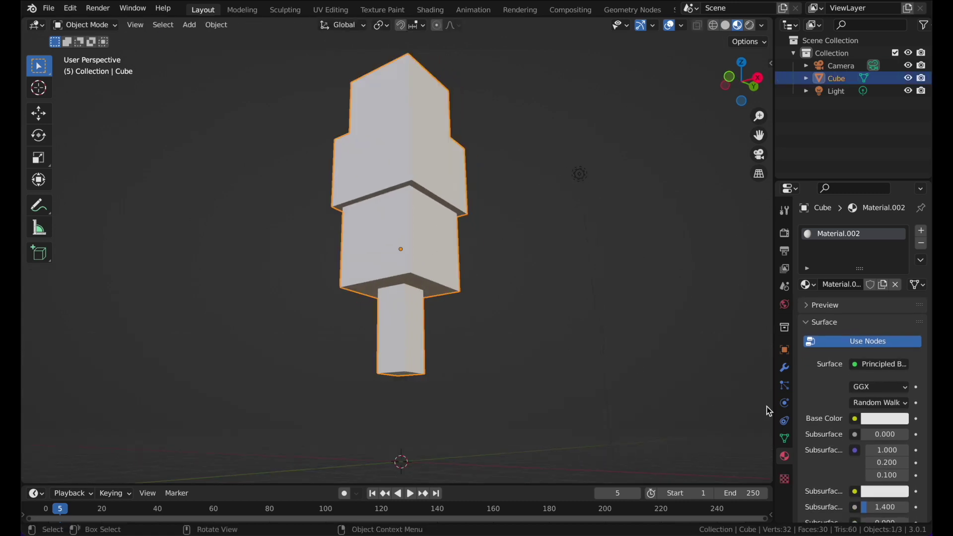
Set the material's base color to bright green and deselect the tree.
{"action": "left_click", "coordinate": [879, 419]}
{"action": "left_click", "coordinate": [812, 260]}
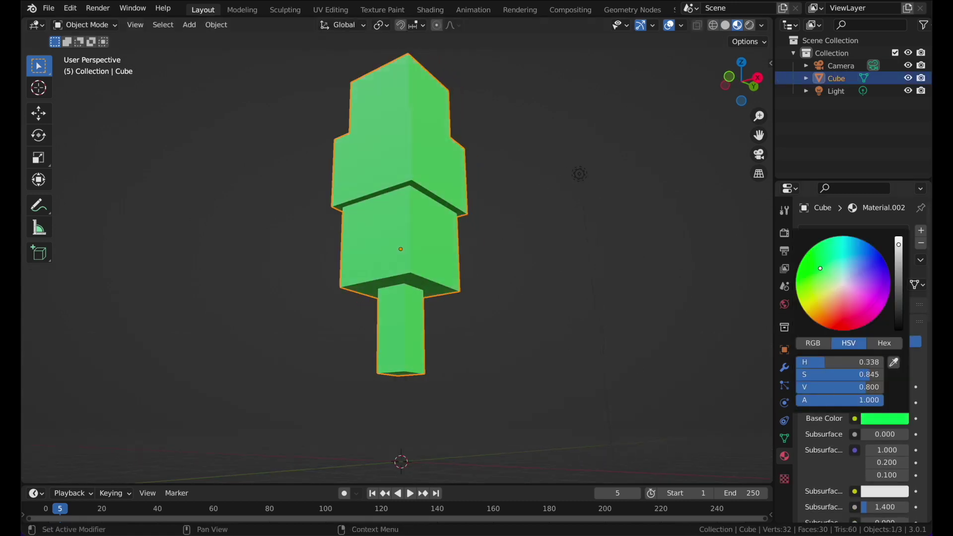
{"action": "left_click", "coordinate": [565, 276]}
{"action": "middle_click_drag", "start_coordinate": [415, 136], "coordinate": [419, 282]}
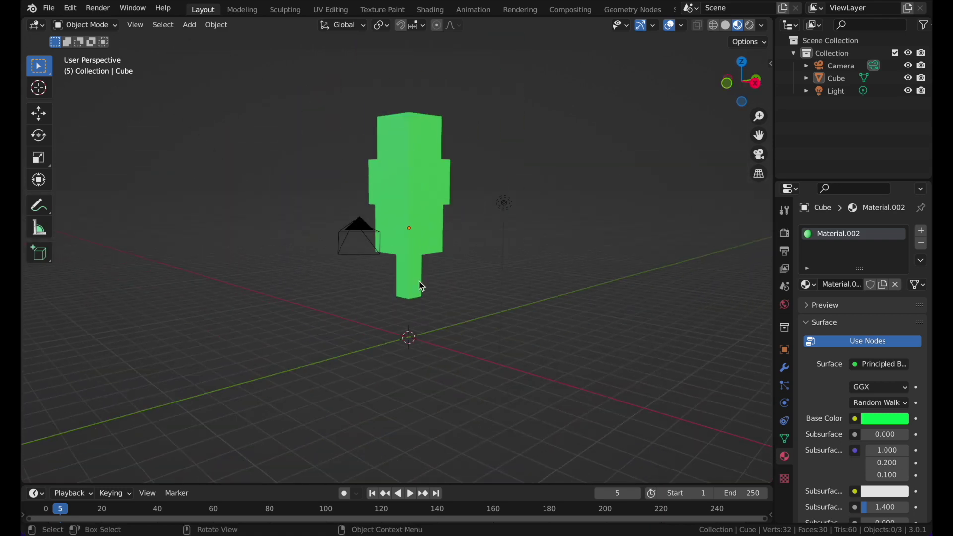
Select the trunk's side and bottom faces in Edit Mode, separate them into their own object, and return to Object Mode.
{"action": "middle_click_drag", "start_coordinate": [451, 146], "coordinate": [440, 291]}
{"action": "left_click", "coordinate": [440, 291]}
{"action": "key", "text": "Tab"}
{"action": "scroll", "coordinate": [423, 315], "scroll_direction": "up", "scroll_amount": 4}
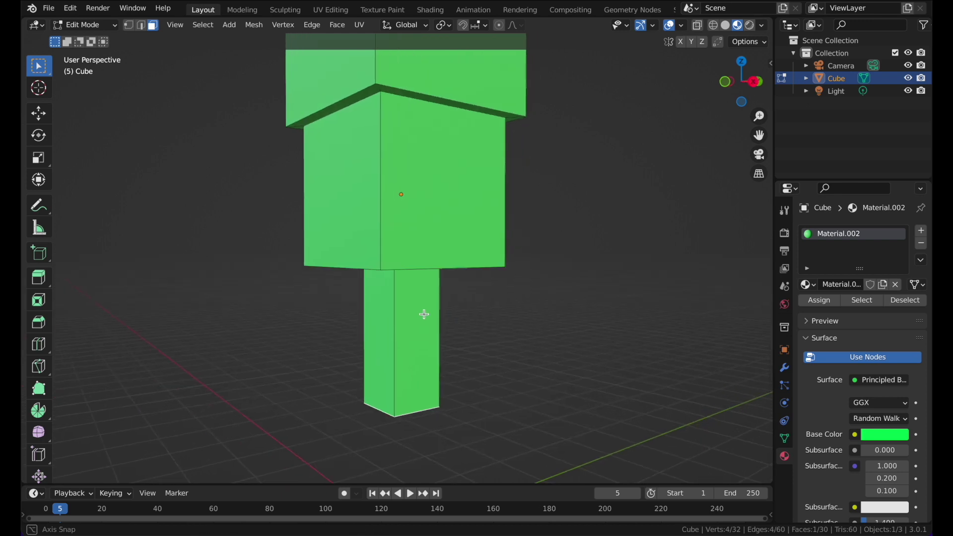
{"action": "left_click", "coordinate": [403, 323]}
{"action": "left_click", "coordinate": [387, 305], "text": "shift"}
{"action": "middle_click_drag", "start_coordinate": [387, 305], "coordinate": [543, 260]}
{"action": "left_click", "coordinate": [459, 271], "text": "shift"}
{"action": "left_click_drag", "start_coordinate": [457, 305], "coordinate": [649, 390], "text": "shift"}
{"action": "middle_click_drag", "start_coordinate": [649, 389], "coordinate": [341, 200]}
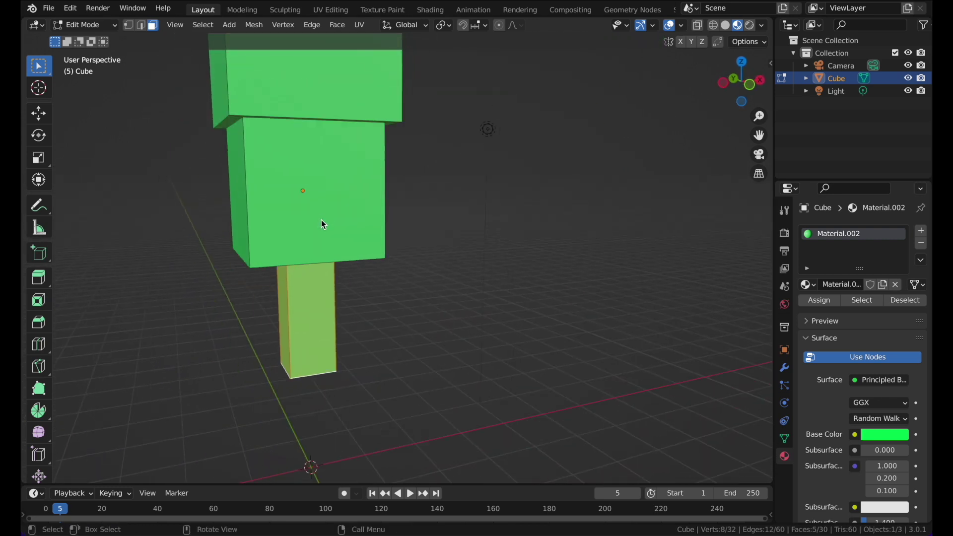
{"action": "key", "text": "p"}
{"action": "left_click", "coordinate": [322, 221]}
{"action": "middle_click_drag", "start_coordinate": [374, 277], "coordinate": [394, 253], "text": "shift"}
{"action": "key", "text": "Tab"}
Select the separated trunk, try moving it on its own, and undo the move.
{"action": "left_click", "coordinate": [427, 225]}
{"action": "left_click", "coordinate": [467, 253]}
{"action": "left_click", "coordinate": [431, 260]}
{"action": "left_click", "coordinate": [433, 208]}
{"action": "scroll", "coordinate": [439, 212], "scroll_direction": "down", "scroll_amount": 4}
{"action": "scroll", "coordinate": [438, 213], "scroll_direction": "up", "scroll_amount": 3}
{"action": "left_click", "coordinate": [411, 250]}
{"action": "left_click", "coordinate": [411, 247]}
{"action": "left_click", "coordinate": [414, 251]}
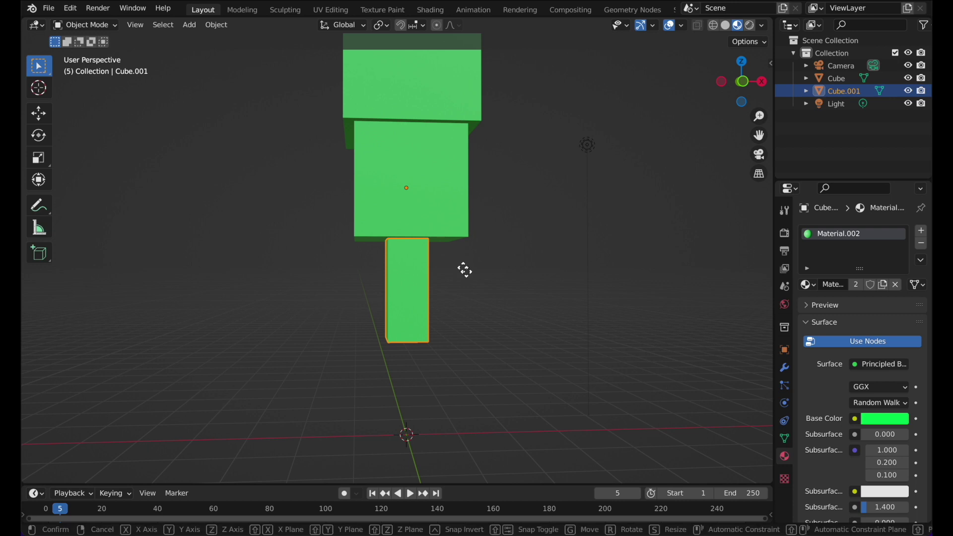
{"action": "key", "text": "g"}
{"action": "left_click", "coordinate": [422, 316]}
{"action": "key", "text": "ctrl+z"}
Try a red base color on the trunk's shared material and undo the change.
{"action": "left_click", "coordinate": [474, 262]}
{"action": "left_click", "coordinate": [411, 271]}
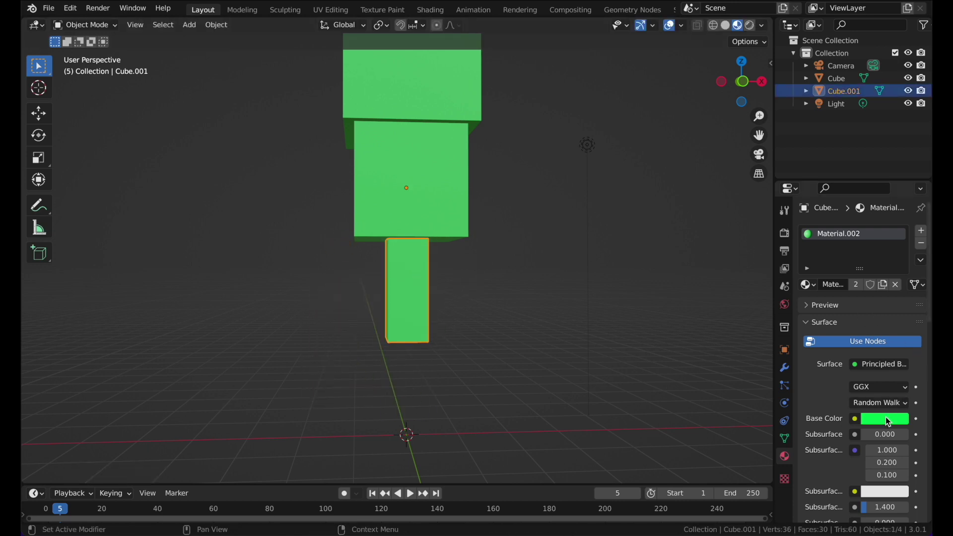
{"action": "left_click", "coordinate": [886, 419]}
{"action": "left_click", "coordinate": [843, 324]}
{"action": "left_click", "coordinate": [844, 318]}
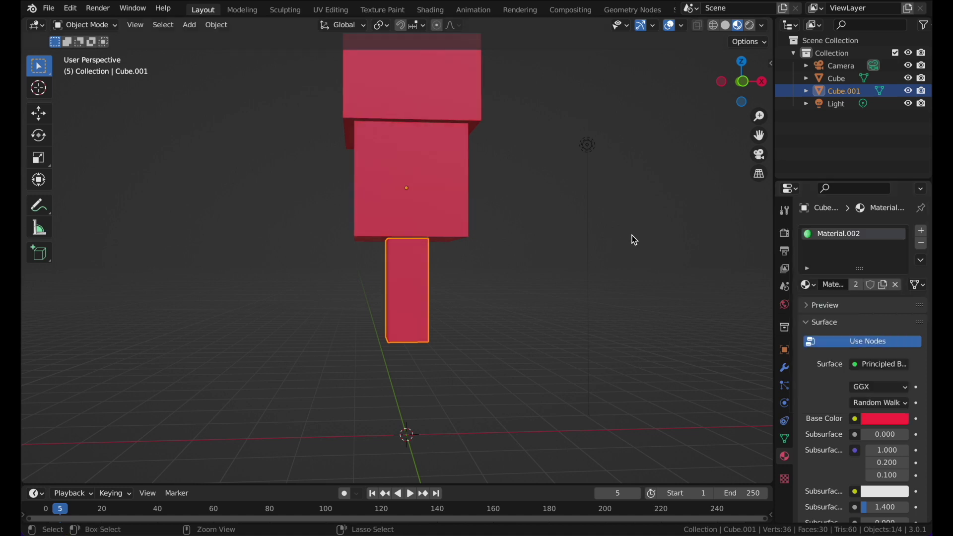
{"action": "key", "text": "ctrl+z"}
Unlink the shared material from the trunk and give it a new dark brown material with hue 0.035 and saturation 0.844.
{"action": "left_click", "coordinate": [656, 227]}
{"action": "left_click", "coordinate": [413, 277]}
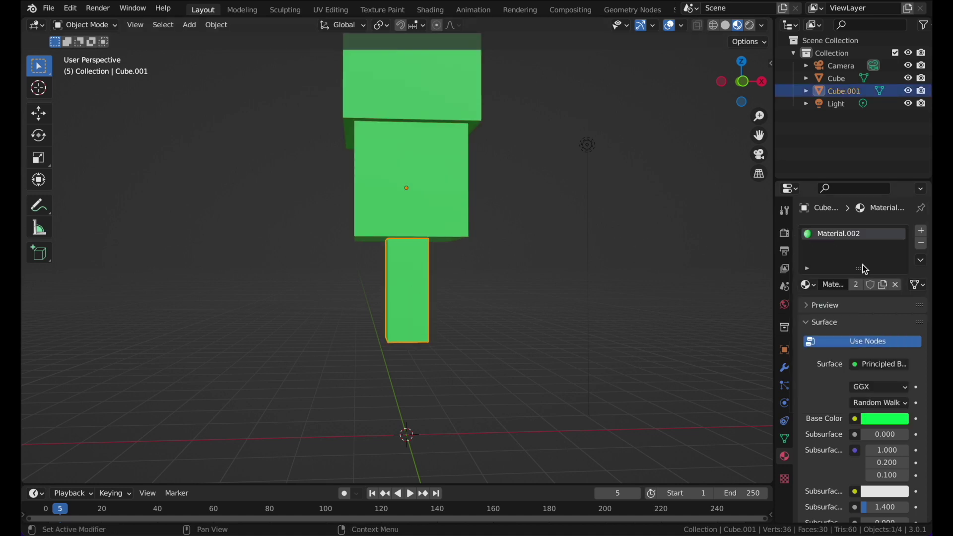
{"action": "left_click", "coordinate": [896, 285]}
{"action": "left_click", "coordinate": [874, 283]}
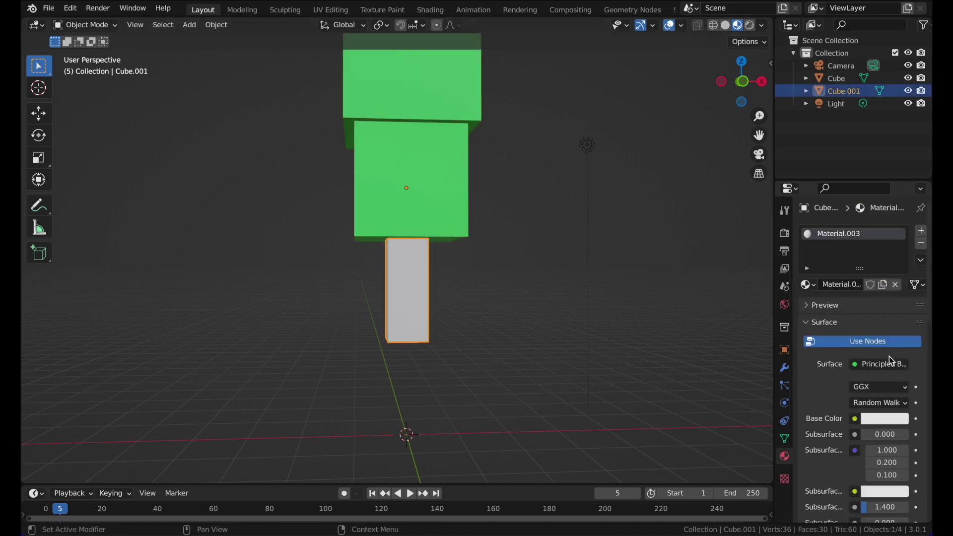
{"action": "left_click", "coordinate": [886, 419]}
{"action": "left_click_drag", "start_coordinate": [842, 315], "coordinate": [835, 309]}
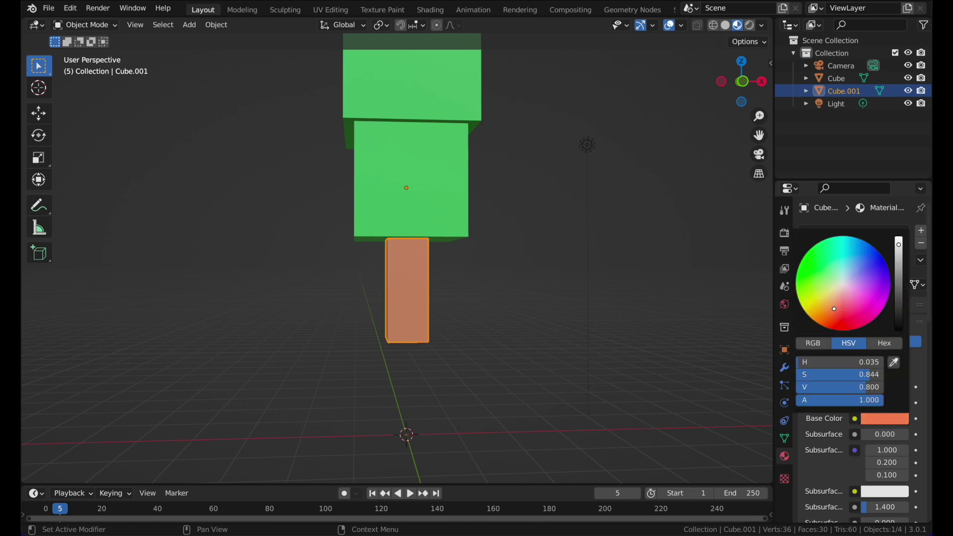
{"action": "left_click_drag", "start_coordinate": [898, 244], "coordinate": [898, 293]}
{"action": "left_click", "coordinate": [575, 222]}
Select the brown trunk together with the green crown and join them into one object.
{"action": "scroll", "coordinate": [556, 219], "scroll_direction": "down", "scroll_amount": 4}
{"action": "middle_click_drag", "start_coordinate": [454, 202], "coordinate": [421, 160]}
{"action": "scroll", "coordinate": [290, 181], "scroll_direction": "up", "scroll_amount": 2}
{"action": "scroll", "coordinate": [425, 162], "scroll_direction": "up", "scroll_amount": 4}
{"action": "left_click", "coordinate": [430, 167]}
{"action": "scroll", "coordinate": [427, 173], "scroll_direction": "down", "scroll_amount": 4}
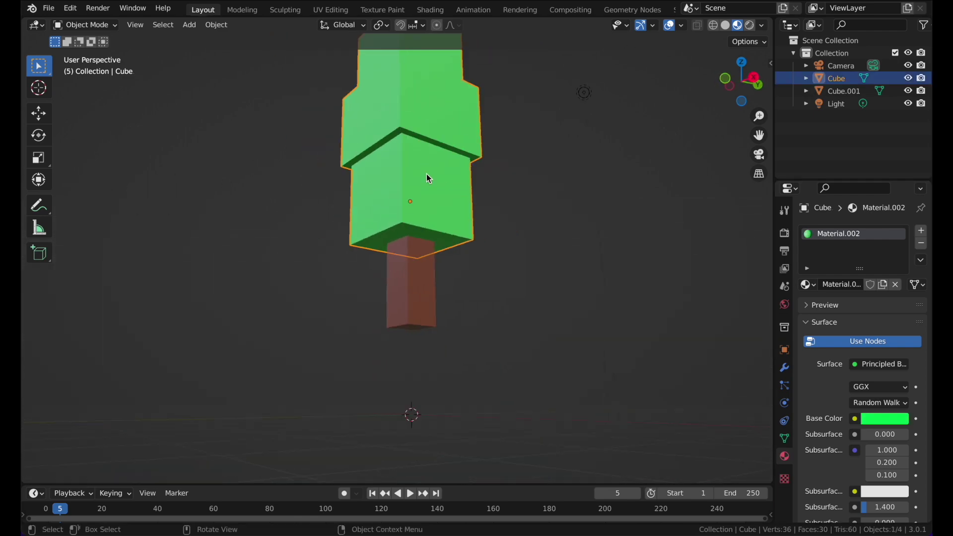
{"action": "left_click", "coordinate": [416, 284]}
{"action": "middle_click_drag", "start_coordinate": [416, 284], "coordinate": [473, 276]}
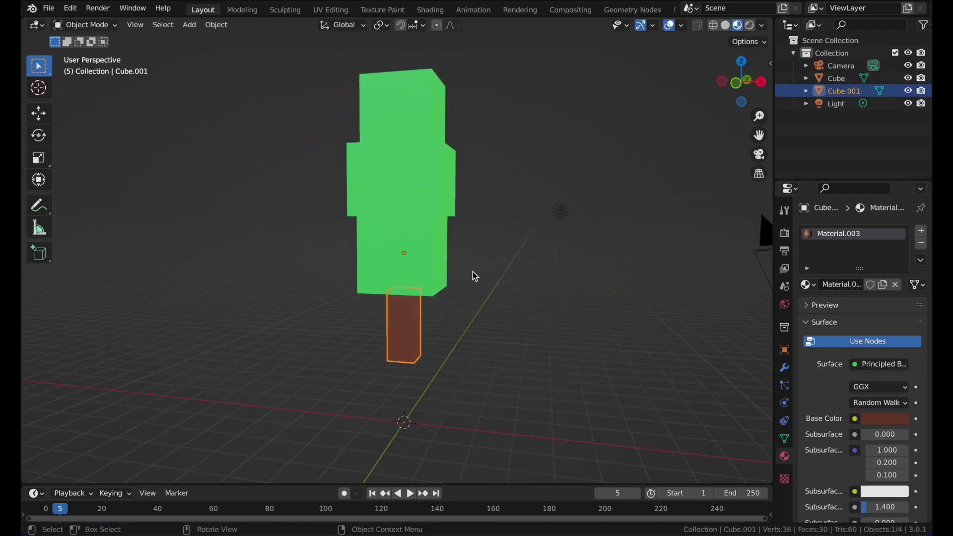
{"action": "left_click", "coordinate": [443, 175], "text": "shift"}
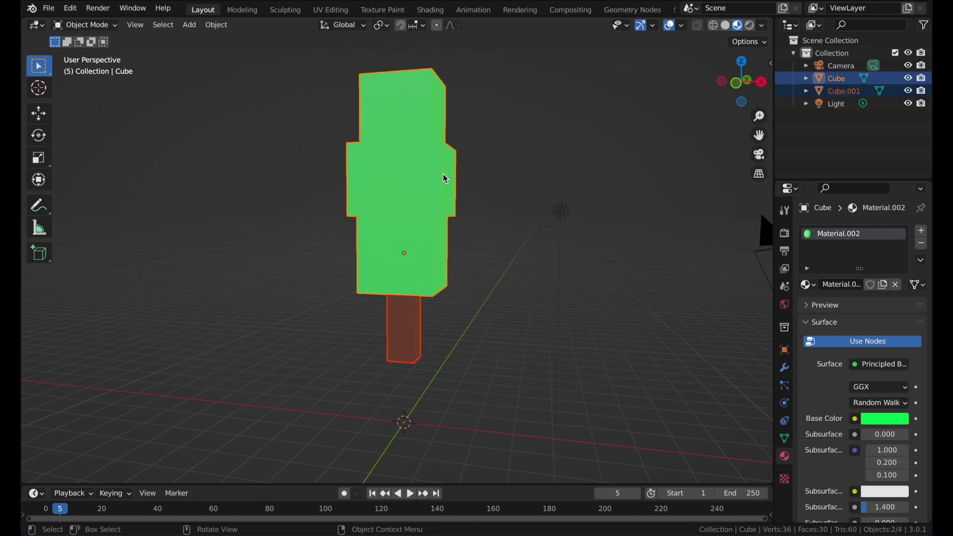
{"action": "key", "text": "ctrl+j"}
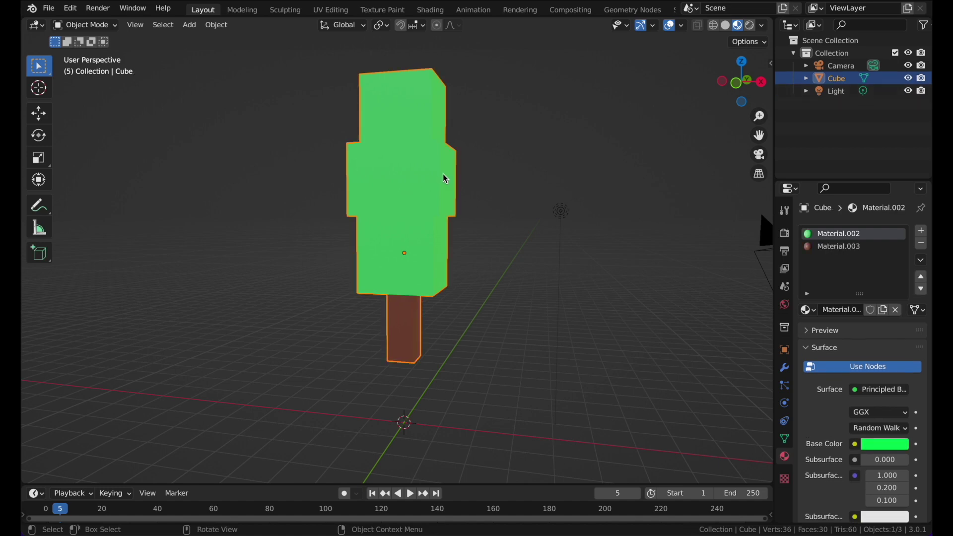
{"action": "key", "text": "Tab"}
{"action": "key", "text": "Tab"}
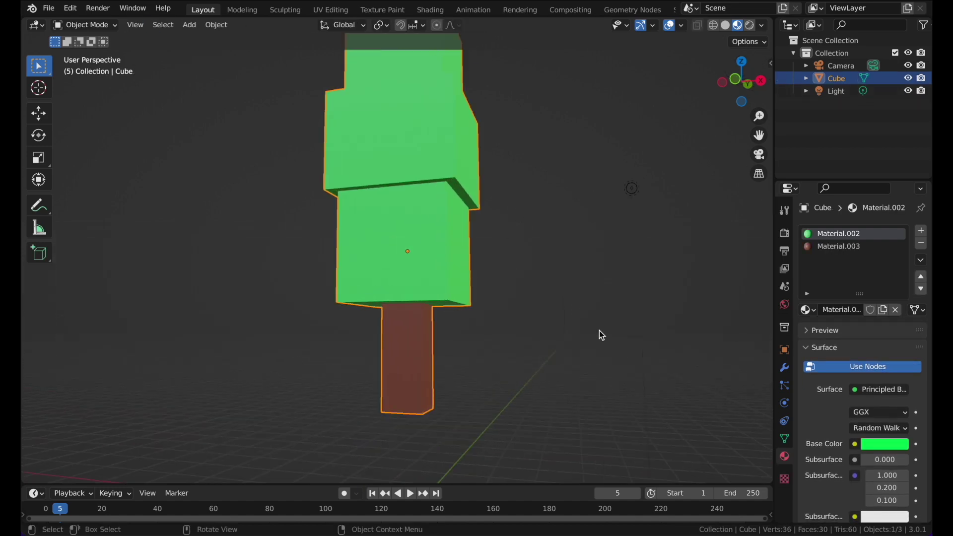
Try moving the joined tree and undo the move.
{"action": "key", "text": "g"}
{"action": "left_click", "coordinate": [579, 236]}
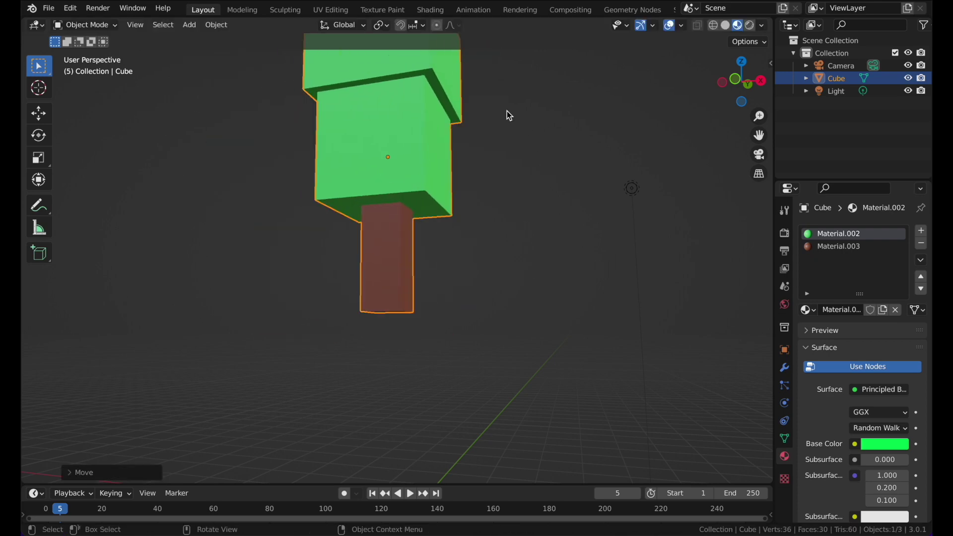
{"action": "key", "text": "ctrl+z"}
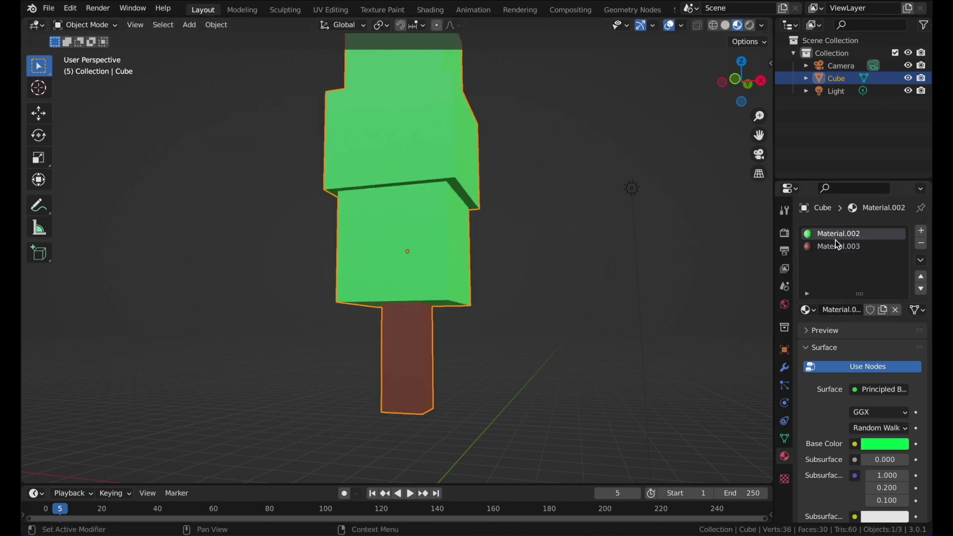
Select the joined tree and open the FBX export dialog.
{"action": "left_click", "coordinate": [562, 229]}
{"action": "scroll", "coordinate": [496, 213], "scroll_direction": "down", "scroll_amount": 5}
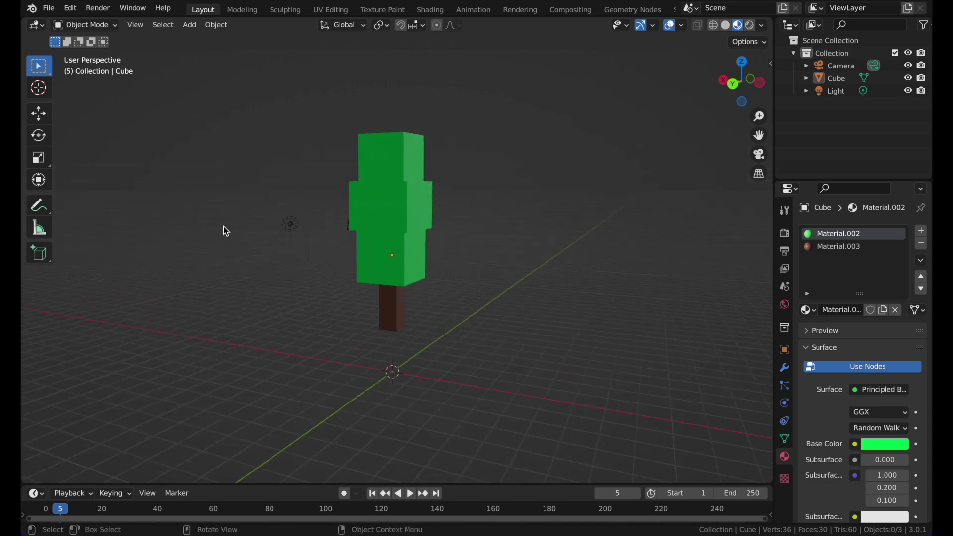
{"action": "scroll", "coordinate": [334, 165], "scroll_direction": "up", "scroll_amount": 4}
{"action": "left_click", "coordinate": [356, 172]}
{"action": "middle_click_drag", "start_coordinate": [356, 172], "coordinate": [214, 196]}
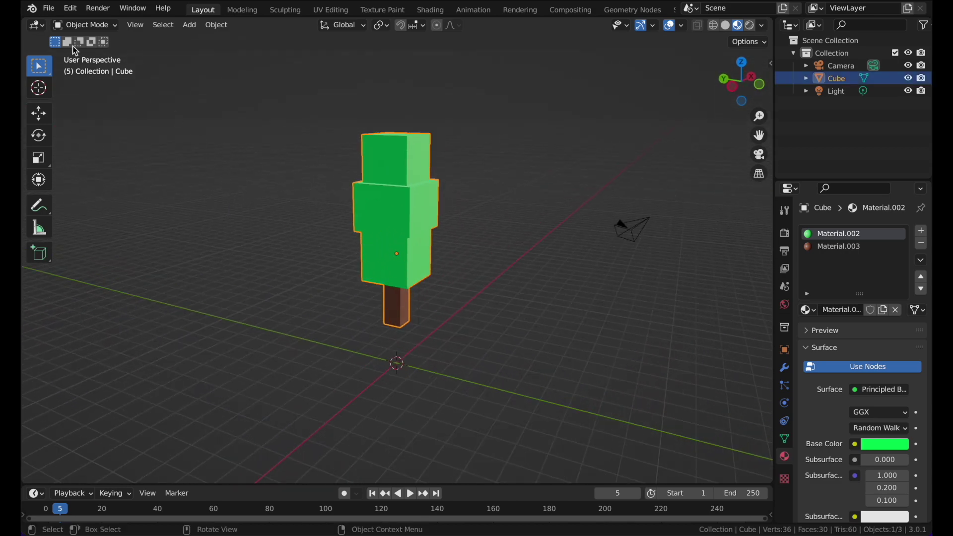
{"action": "left_click", "coordinate": [50, 8]}
{"action": "mouse_move", "coordinate": [95, 193]}
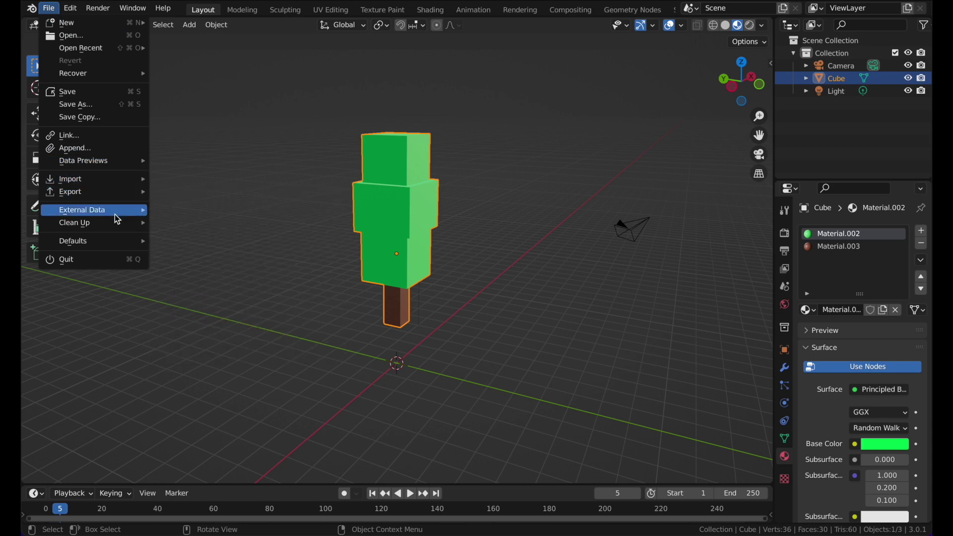
{"action": "key", "text": "Escape"}
{"action": "left_click", "coordinate": [55, 11]}
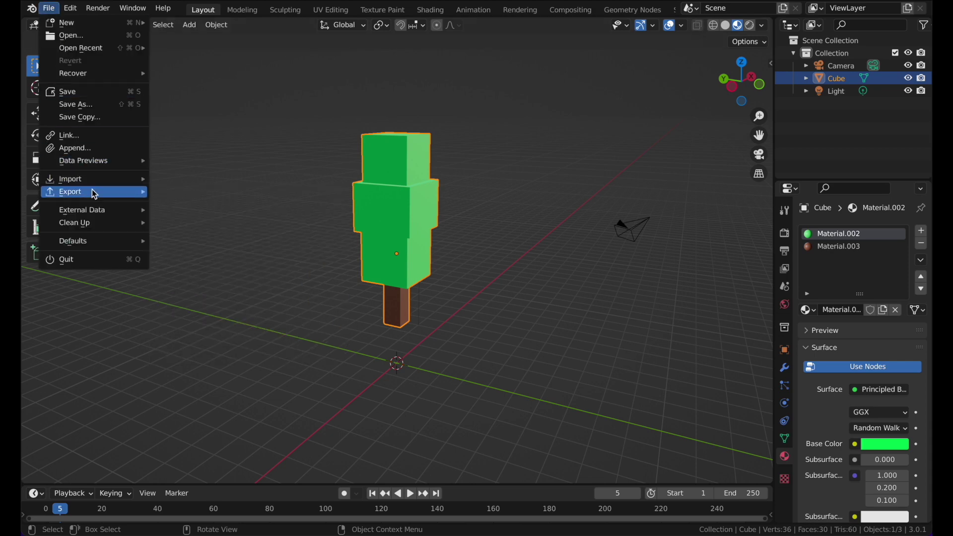
{"action": "mouse_move", "coordinate": [93, 189]}
{"action": "left_click", "coordinate": [195, 292]}
Name the export file MyFIrstTree.fbx, limit it to Selected Objects, and export the FBX.
{"action": "left_click", "coordinate": [338, 380]}
{"action": "left_click_drag", "start_coordinate": [331, 381], "coordinate": [299, 383]}
{"action": "type", "text": "M"}
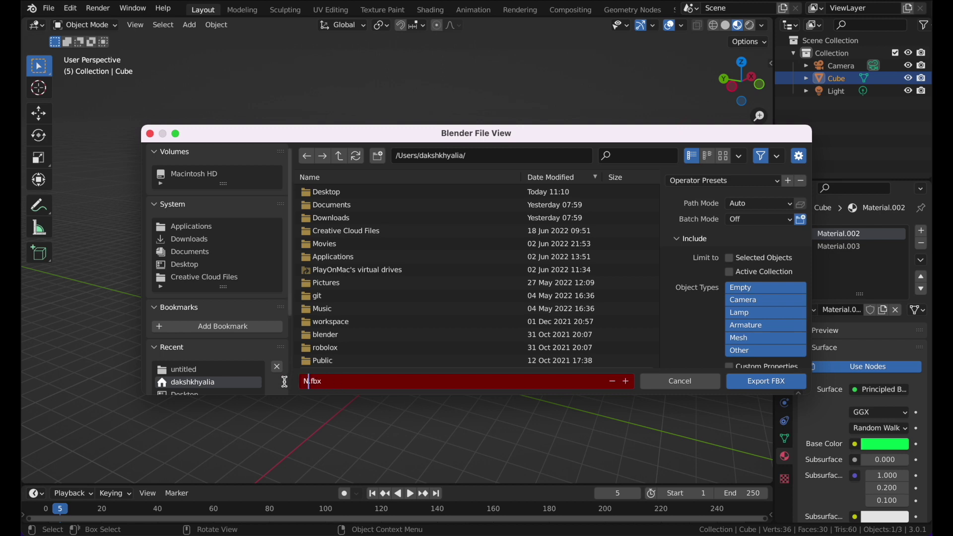
{"action": "type", "text": "yFIrstTree"}
{"action": "left_click", "coordinate": [770, 254]}
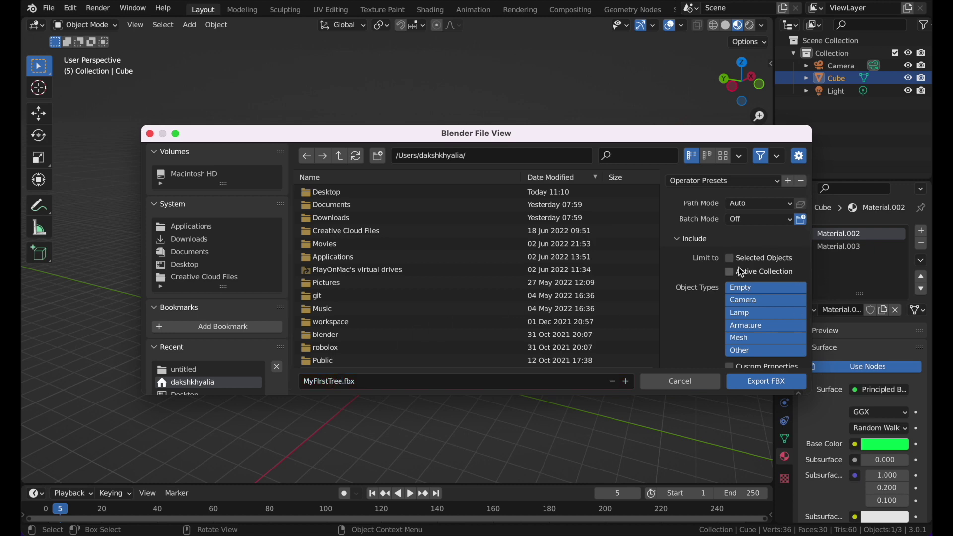
{"action": "left_click", "coordinate": [753, 386]}
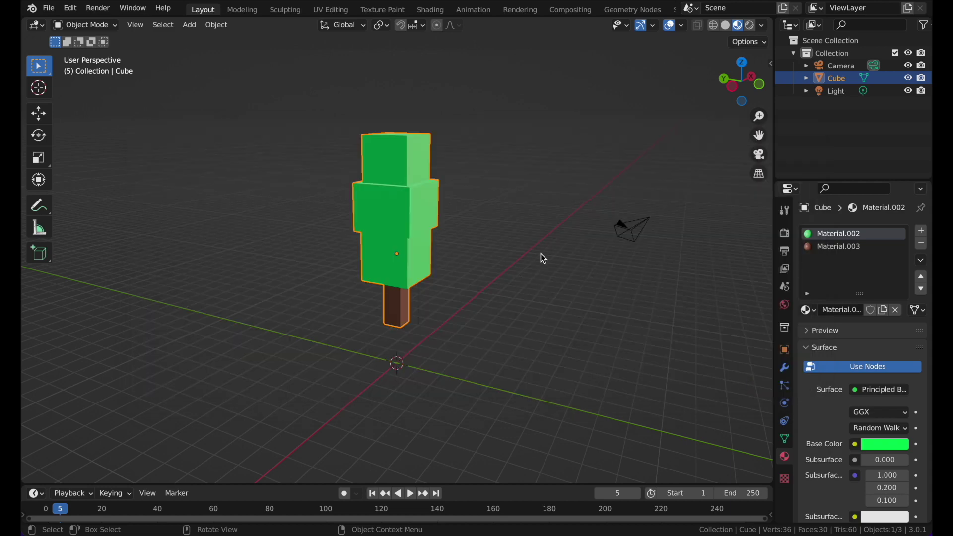
{"action": "left_click", "coordinate": [526, 186]}
{"action": "scroll", "coordinate": [525, 176], "scroll_direction": "down", "scroll_amount": 3}
{"action": "middle_click_drag", "start_coordinate": [524, 177], "coordinate": [283, 156]}
{"action": "scroll", "coordinate": [376, 129], "scroll_direction": "down", "scroll_amount": 2}
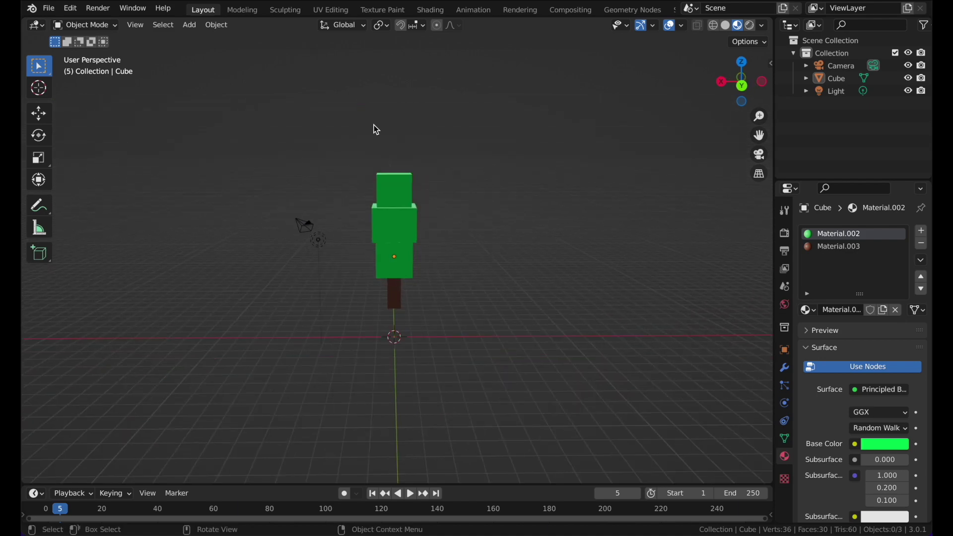